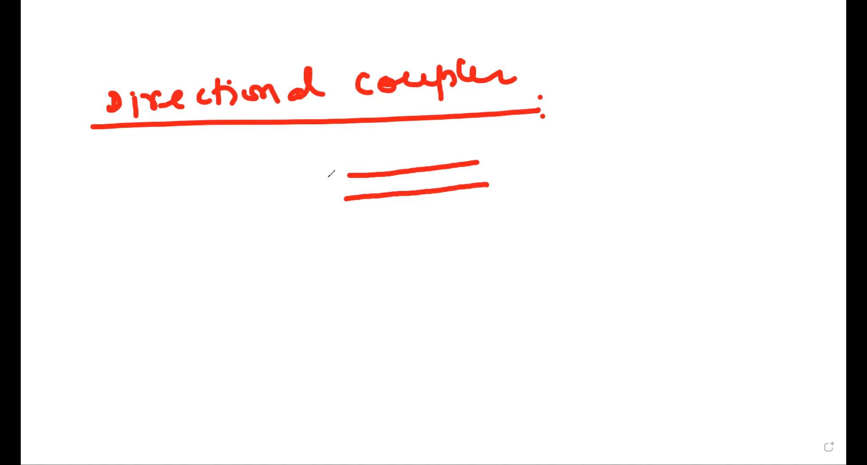
- Draw arrows on the two-waveguide sketch for the input light, the transfer into the lower waveguide, and propagation along the upper one
{"action": "mouse_move", "coordinate": [290, 181]}
{"action": "left_mouse_down"}
{"action": "mouse_move", "coordinate": [338, 177]}
{"action": "mouse_move", "coordinate": [330, 186]}
{"action": "left_mouse_up"}
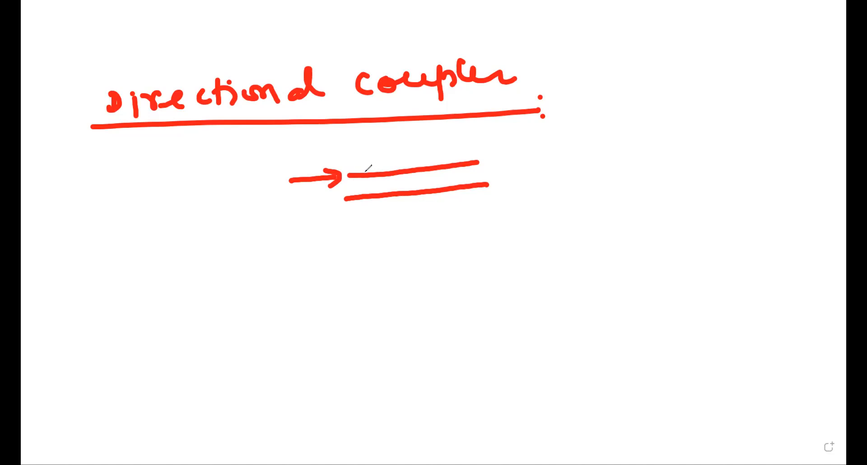
{"action": "left_click_drag", "start_coordinate": [357, 172], "coordinate": [413, 190]}
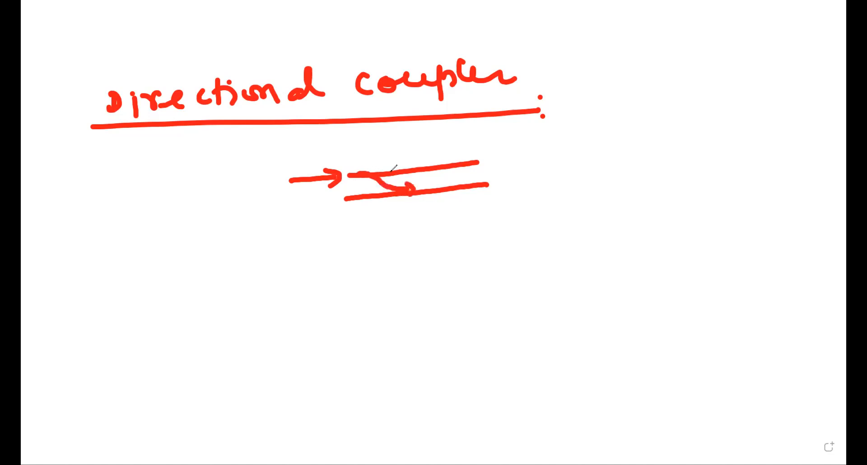
{"action": "left_click_drag", "start_coordinate": [387, 162], "coordinate": [428, 162]}
- Label the upper waveguide W1 and the lower waveguide W2 in the sketch
{"action": "mouse_move", "coordinate": [467, 137]}
{"action": "left_mouse_down"}
{"action": "mouse_move", "coordinate": [470, 149]}
{"action": "mouse_move", "coordinate": [485, 139]}
{"action": "left_mouse_up"}
{"action": "left_click_drag", "start_coordinate": [493, 140], "coordinate": [499, 149]}
{"action": "left_click_drag", "start_coordinate": [466, 197], "coordinate": [483, 199]}
{"action": "left_click_drag", "start_coordinate": [493, 194], "coordinate": [518, 207]}
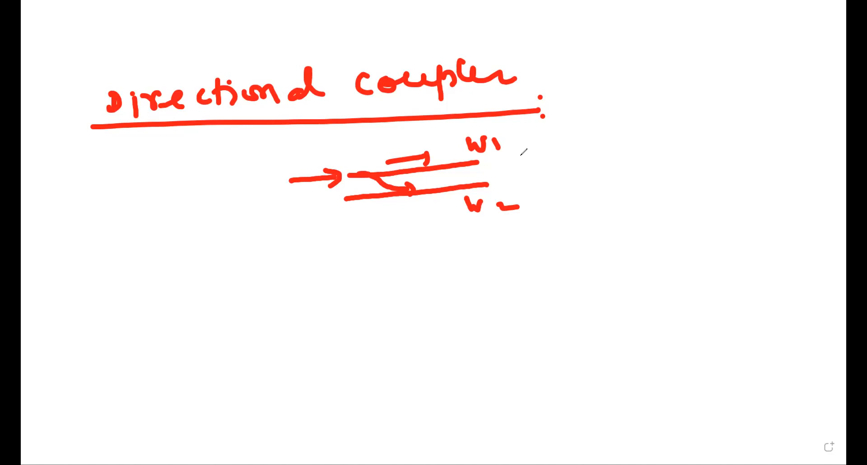
- Write the notes "Gap" and "Coupling Lc" beside the waveguide sketch and draw a short arrow below them
{"action": "left_click_drag", "start_coordinate": [613, 117], "coordinate": [650, 136]}
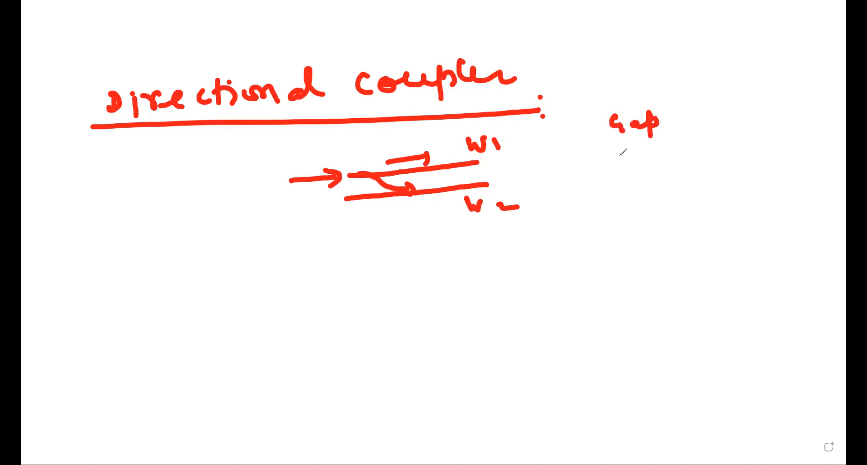
{"action": "mouse_move", "coordinate": [628, 154]}
{"action": "left_mouse_down"}
{"action": "mouse_move", "coordinate": [638, 163]}
{"action": "mouse_move", "coordinate": [654, 156]}
{"action": "mouse_move", "coordinate": [682, 162]}
{"action": "mouse_move", "coordinate": [716, 137]}
{"action": "mouse_move", "coordinate": [781, 146]}
{"action": "mouse_move", "coordinate": [796, 165]}
{"action": "mouse_move", "coordinate": [806, 162]}
{"action": "left_mouse_up"}
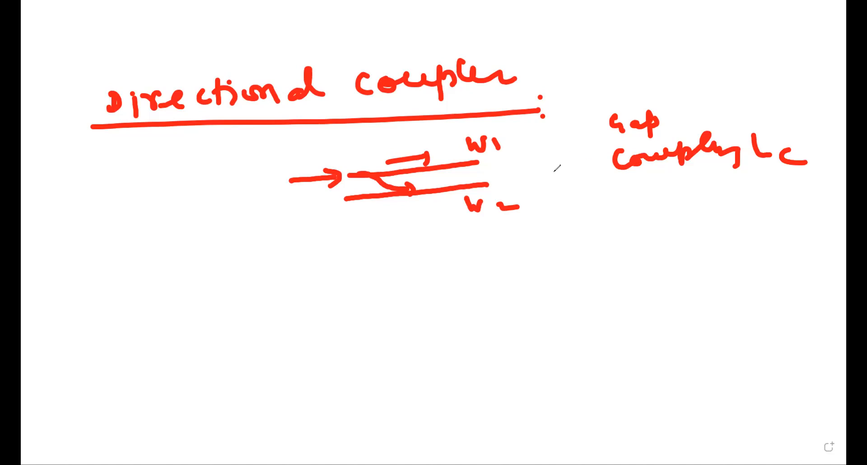
{"action": "mouse_move", "coordinate": [626, 186]}
{"action": "left_mouse_down"}
{"action": "mouse_move", "coordinate": [640, 207]}
{"action": "mouse_move", "coordinate": [635, 200]}
{"action": "left_mouse_up"}
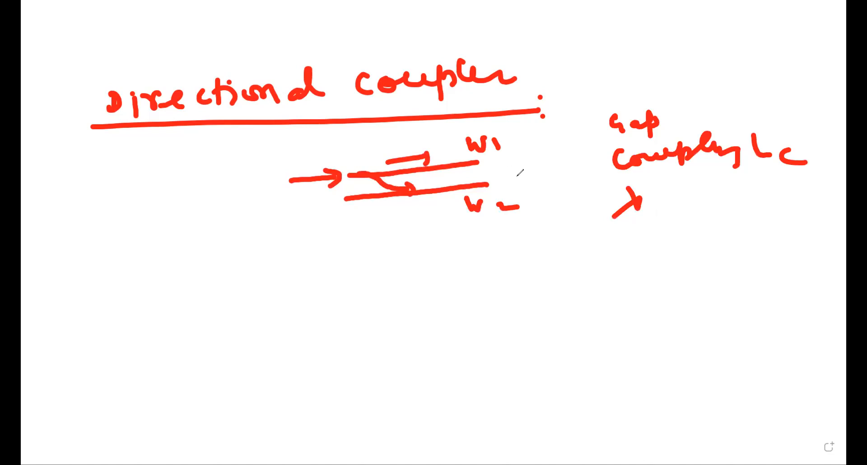
- Write "50:50 Power splitter" below the arrow in the coupler notes
{"action": "mouse_move", "coordinate": [587, 237]}
{"action": "left_mouse_down"}
{"action": "mouse_move", "coordinate": [577, 256]}
{"action": "mouse_move", "coordinate": [603, 239]}
{"action": "mouse_move", "coordinate": [637, 251]}
{"action": "mouse_move", "coordinate": [664, 234]}
{"action": "left_mouse_up"}
{"action": "left_click", "coordinate": [618, 239]}
{"action": "left_click", "coordinate": [617, 253]}
{"action": "mouse_move", "coordinate": [665, 238]}
{"action": "left_mouse_down"}
{"action": "mouse_move", "coordinate": [703, 249]}
{"action": "mouse_move", "coordinate": [707, 234]}
{"action": "mouse_move", "coordinate": [775, 232]}
{"action": "left_mouse_up"}
{"action": "mouse_move", "coordinate": [725, 263]}
{"action": "left_mouse_down"}
{"action": "mouse_move", "coordinate": [712, 274]}
{"action": "mouse_move", "coordinate": [735, 282]}
{"action": "mouse_move", "coordinate": [795, 250]}
{"action": "mouse_move", "coordinate": [780, 261]}
{"action": "mouse_move", "coordinate": [817, 259]}
{"action": "left_mouse_up"}
{"action": "left_click", "coordinate": [740, 261]}
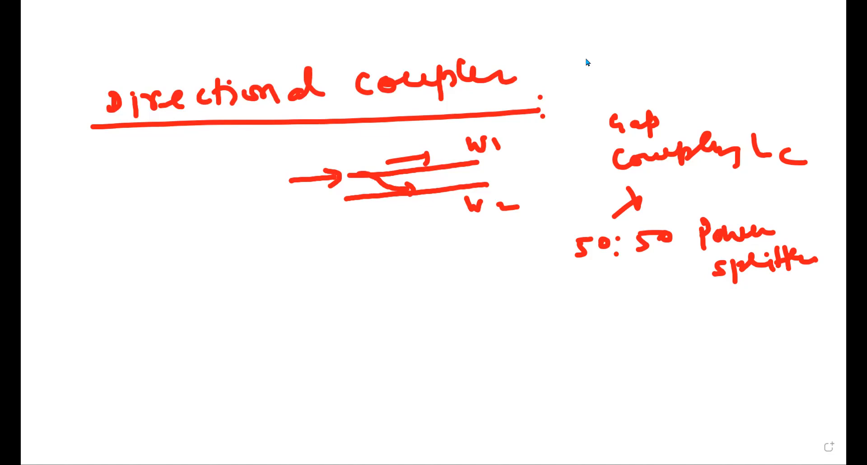
- Switch to KLayout and inspect the upper-right corner coordinates of the existing FloorPlan box
{"action": "key", "text": "alt+Tab"}
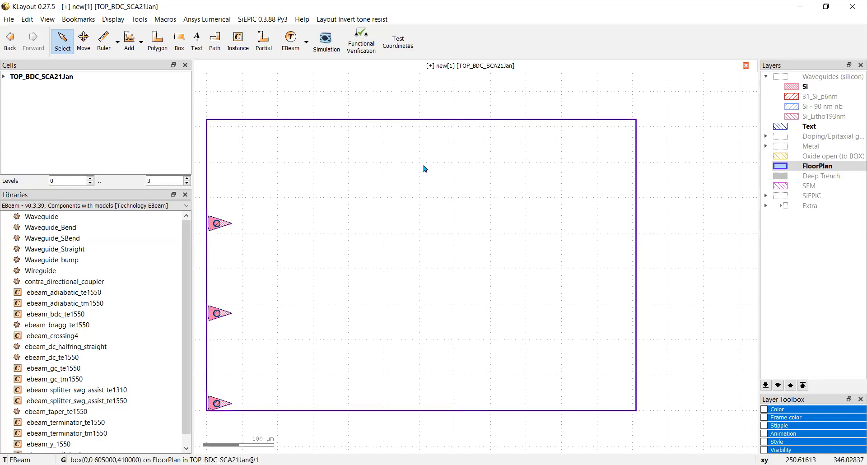
{"action": "left_click", "coordinate": [443, 198]}
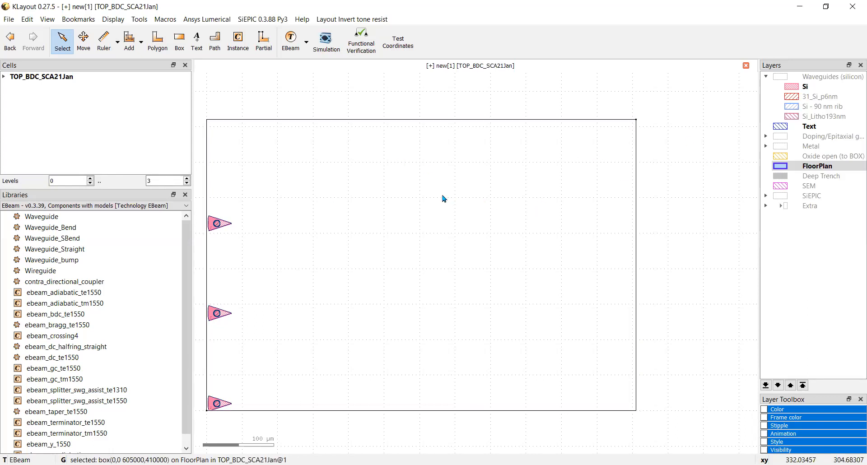
{"action": "double_click", "coordinate": [397, 188]}
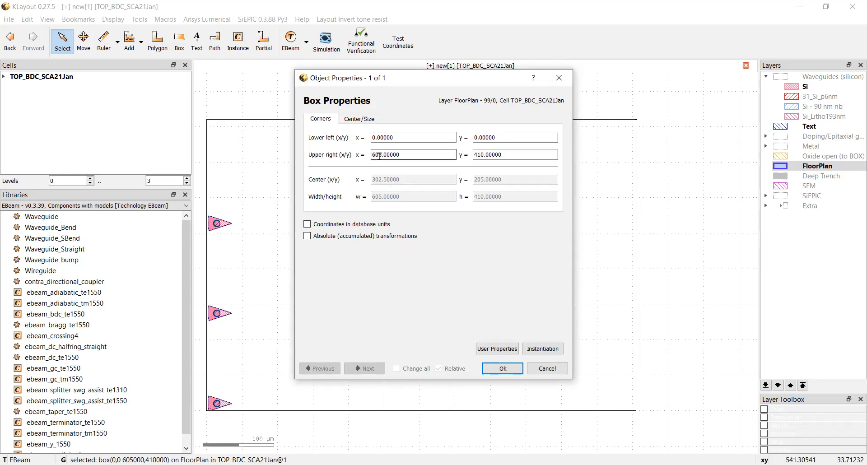
{"action": "left_click_drag", "start_coordinate": [405, 154], "coordinate": [353, 154]}
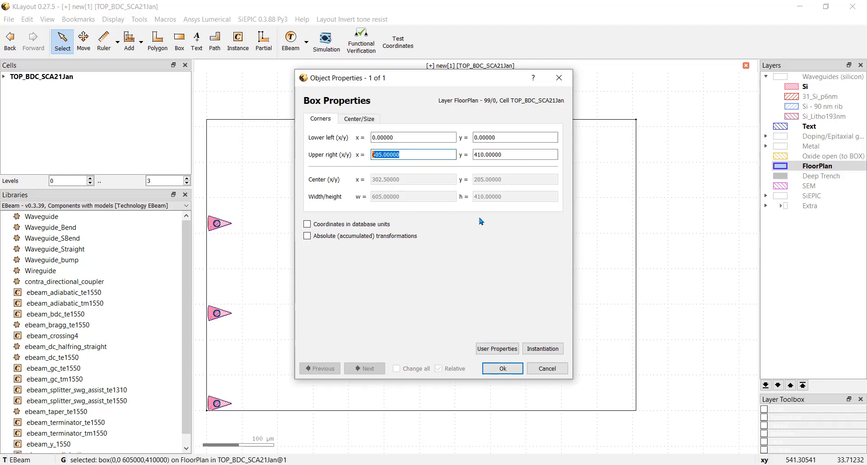
{"action": "left_click_drag", "start_coordinate": [502, 155], "coordinate": [453, 152]}
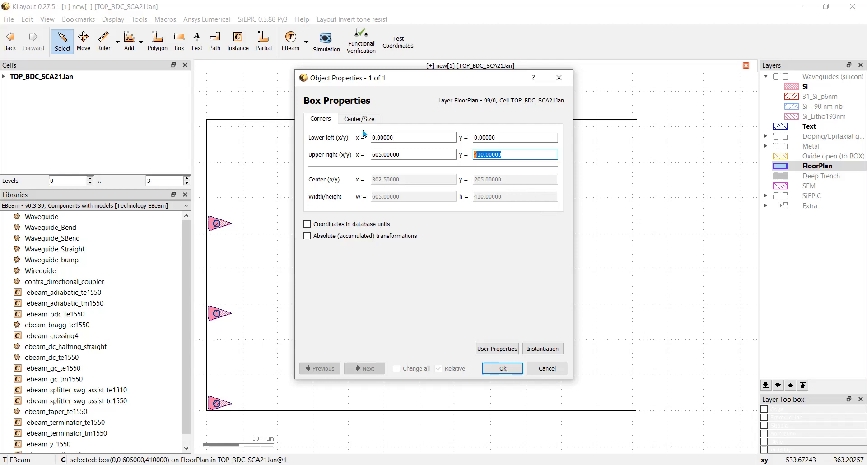
{"action": "left_click", "coordinate": [499, 370]}
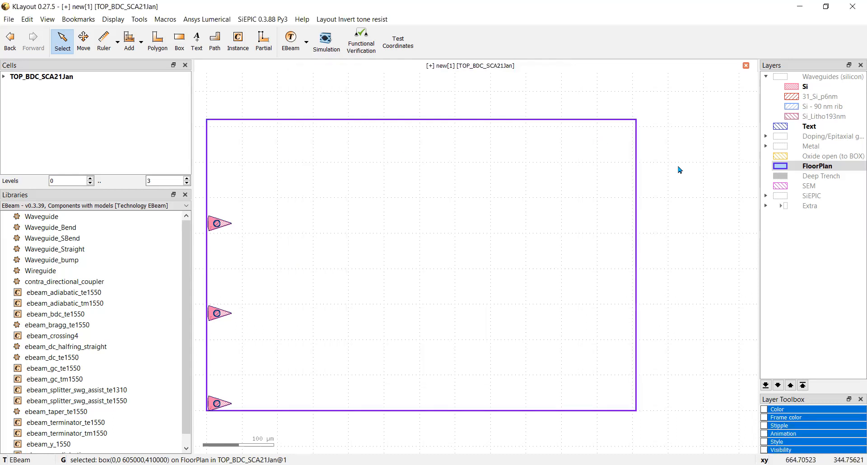
- Delete the existing FloorPlan box and the grating coupler array from the TOP_BDC_SCA21Jan cell
{"action": "key", "text": "Delete"}
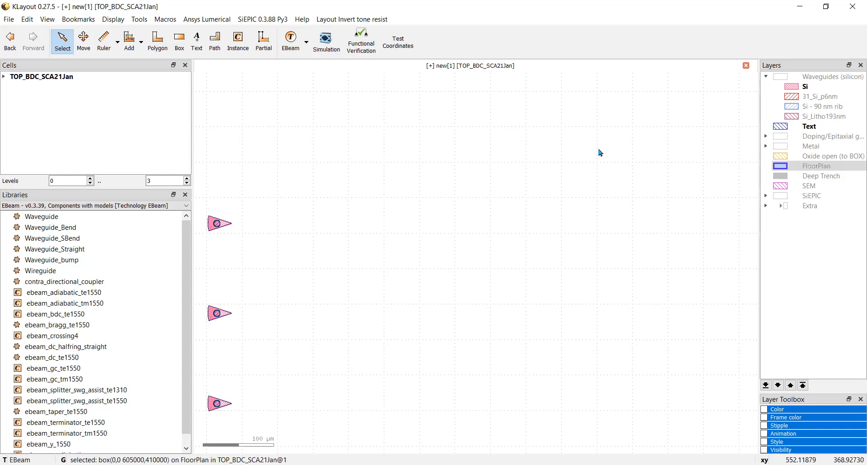
{"action": "left_click", "coordinate": [218, 403]}
{"action": "key", "text": "Delete"}
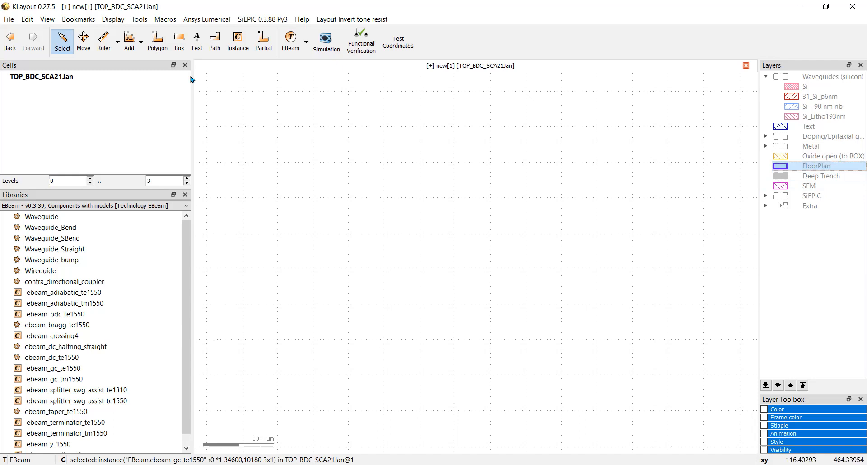
- Draw a new box about 684 by 406 µm on the FloorPlan layer
{"action": "left_click", "coordinate": [179, 41]}
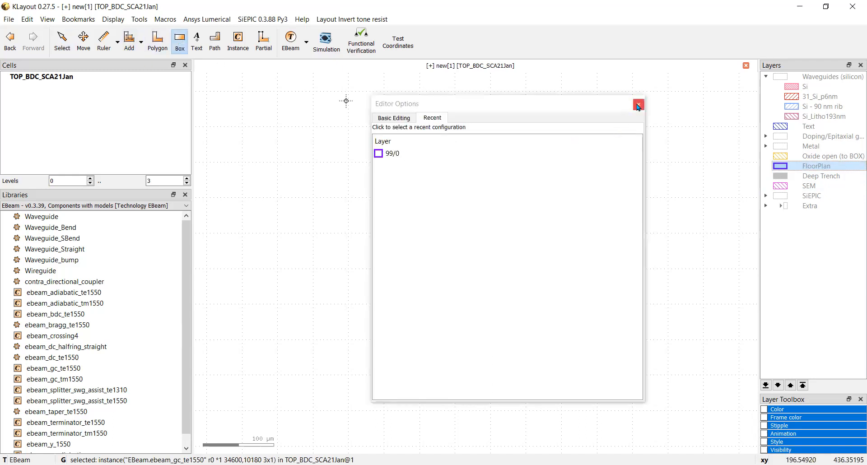
{"action": "left_click", "coordinate": [256, 121]}
{"action": "left_click", "coordinate": [741, 409]}
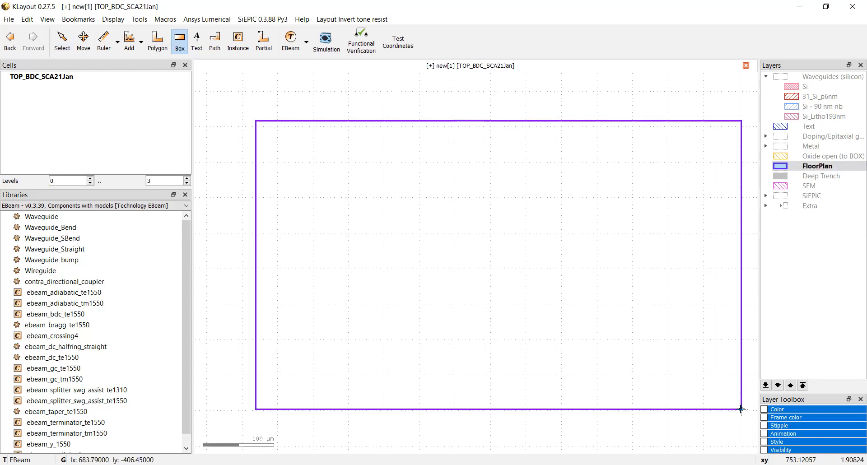
- Set the lower-left corner of the new FloorPlan box to x = 0, y = 0
{"action": "key", "text": "F2"}
{"action": "left_click", "coordinate": [319, 340]}
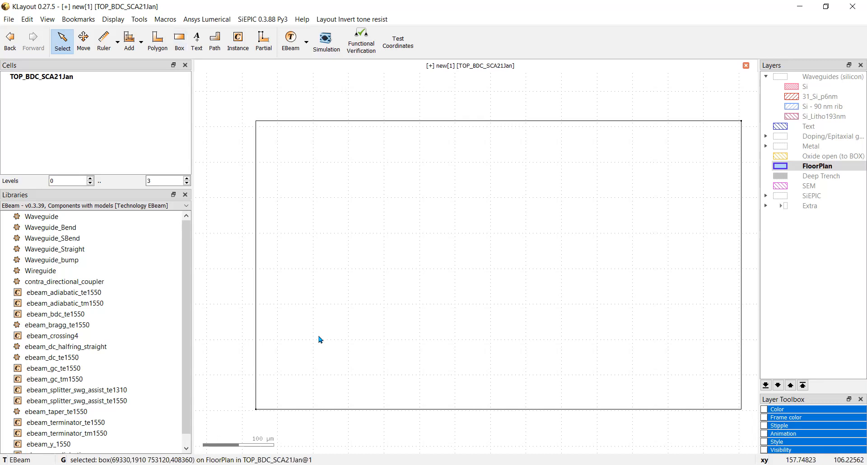
{"action": "key", "text": "q"}
{"action": "left_click", "coordinate": [404, 138]}
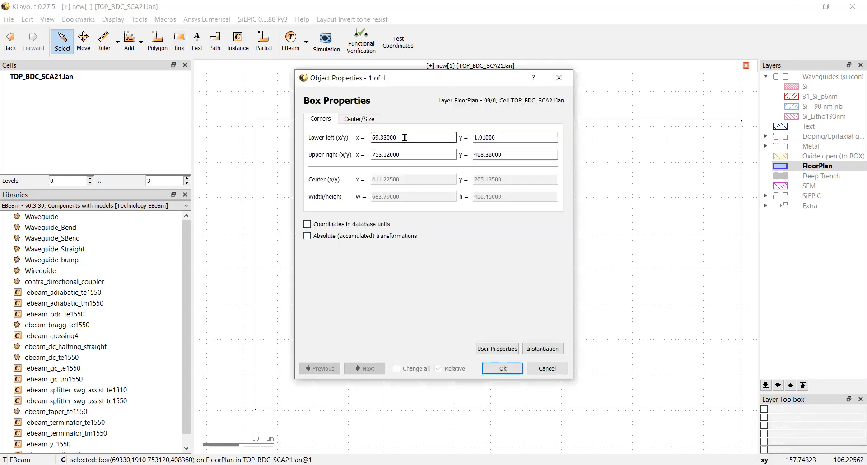
{"action": "left_click_drag", "start_coordinate": [405, 137], "coordinate": [354, 141]}
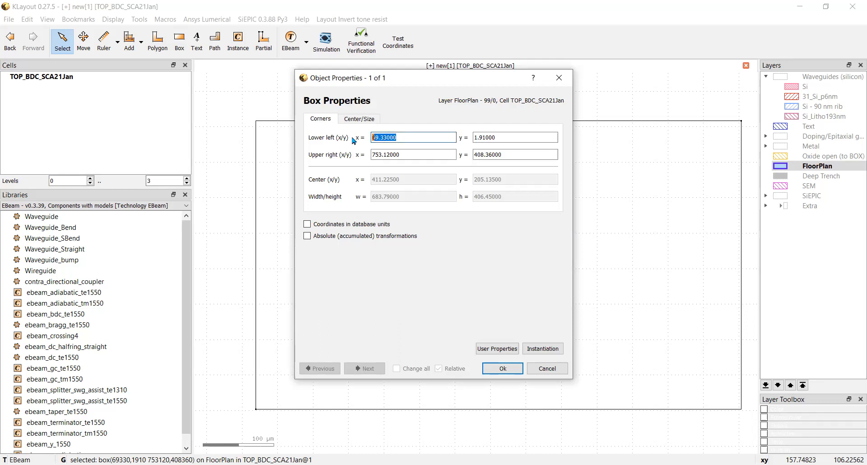
{"action": "type", "text": "0"}
{"action": "left_click", "coordinate": [506, 136]}
{"action": "left_click_drag", "start_coordinate": [506, 136], "coordinate": [462, 138]}
{"action": "type", "text": "0"}
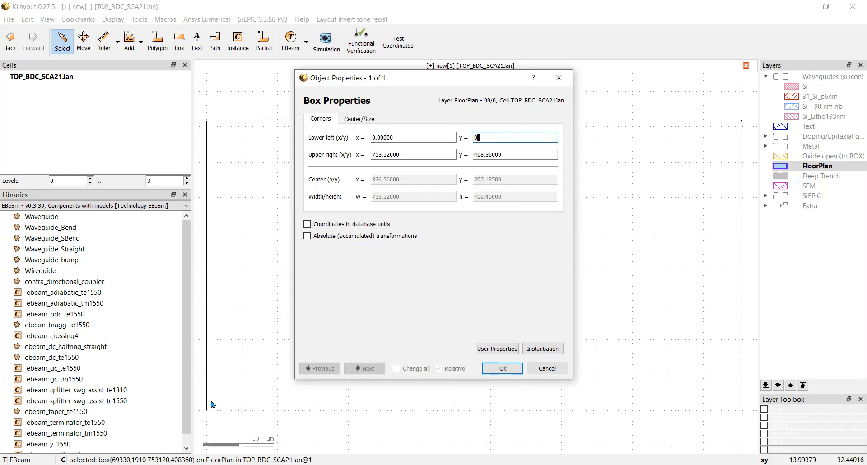
- Set the upper-right corner of the FloorPlan box to x = 605, y = 410 and apply the properties
{"action": "left_click_drag", "start_coordinate": [416, 154], "coordinate": [344, 158]}
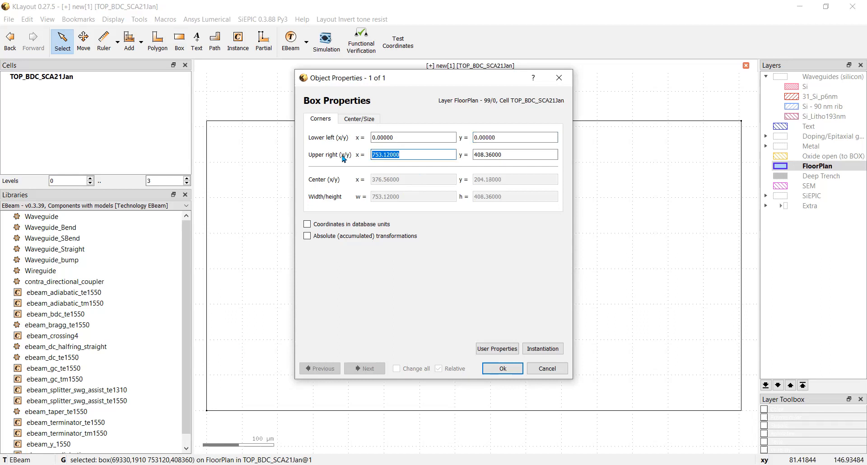
{"action": "type", "text": "605"}
{"action": "key", "text": "Tab"}
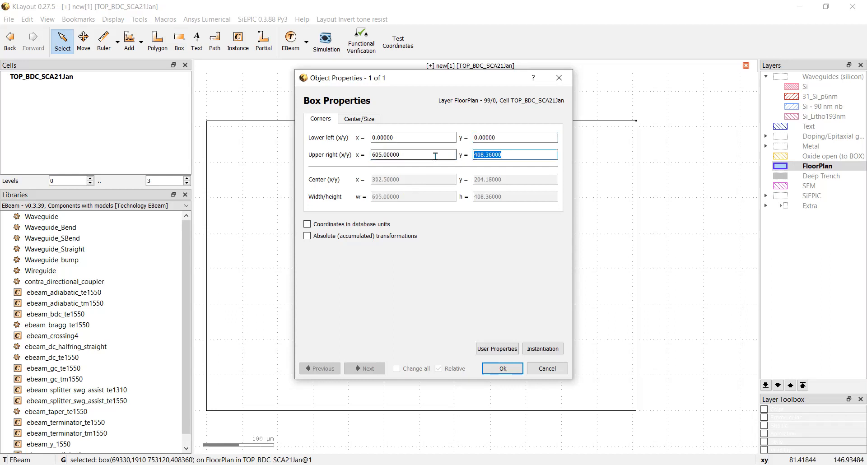
{"action": "type", "text": "410"}
{"action": "left_click", "coordinate": [489, 370]}
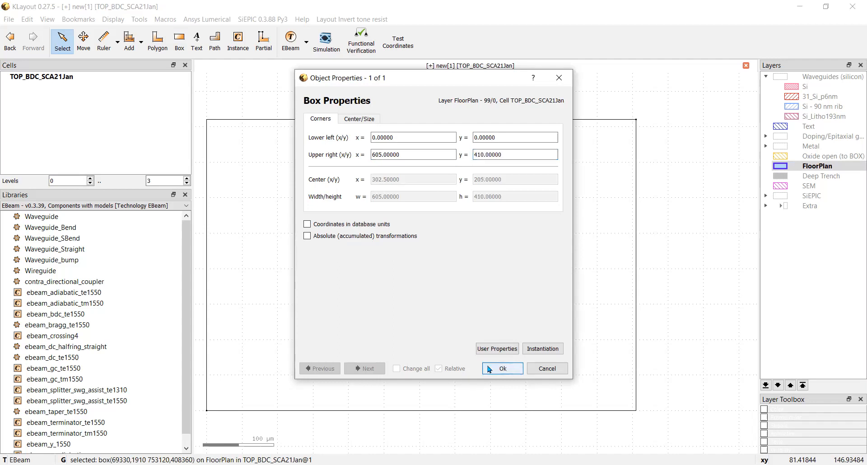
{"action": "left_click", "coordinate": [489, 369]}
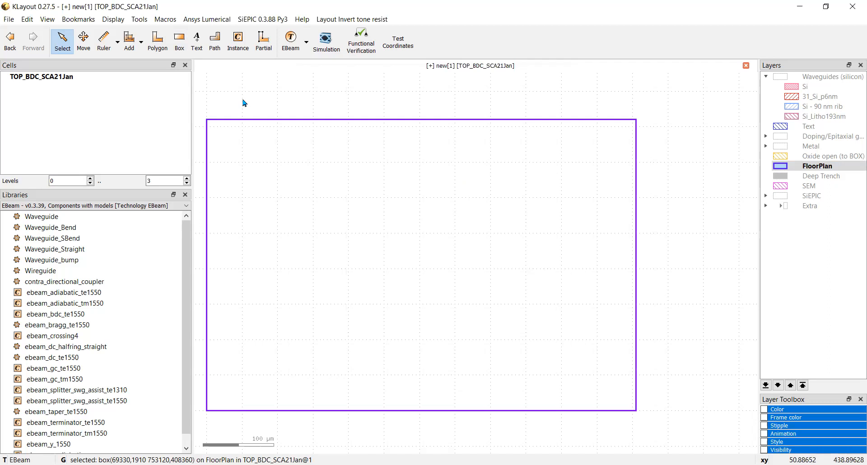
- Start a new instance using the ebeam_gc_te1550 cell from the EBeam v0.3.39 component library
{"action": "key", "text": "F2"}
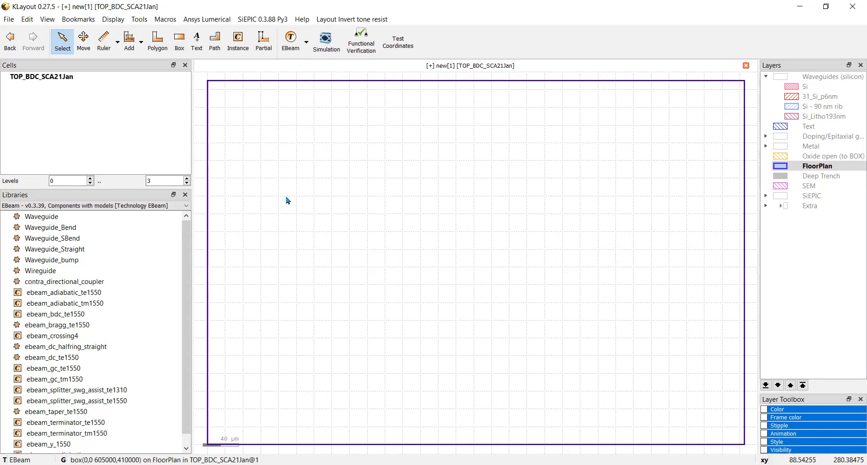
{"action": "left_click", "coordinate": [229, 40]}
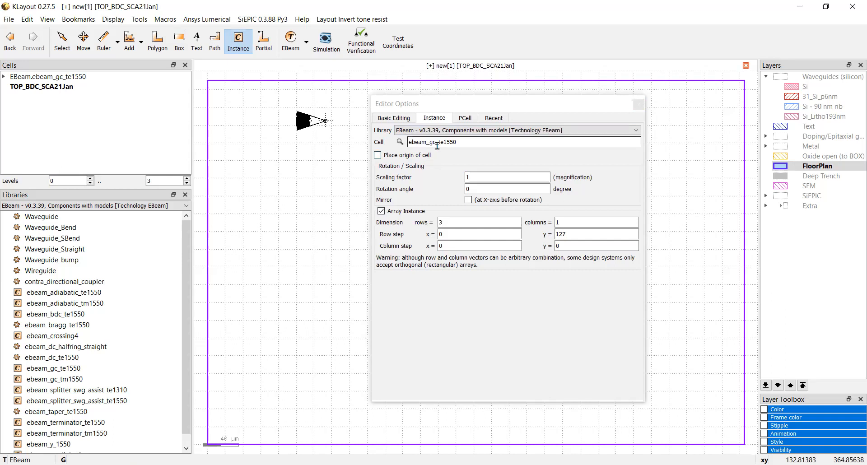
{"action": "left_click", "coordinate": [462, 130]}
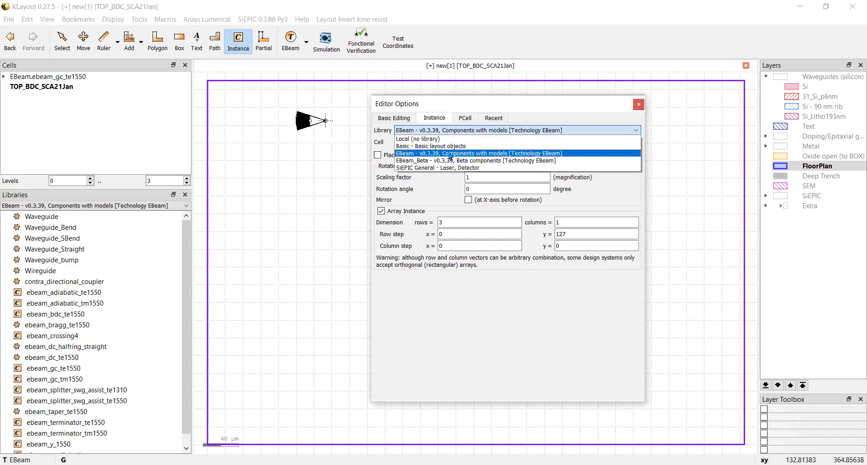
{"action": "left_click", "coordinate": [450, 154]}
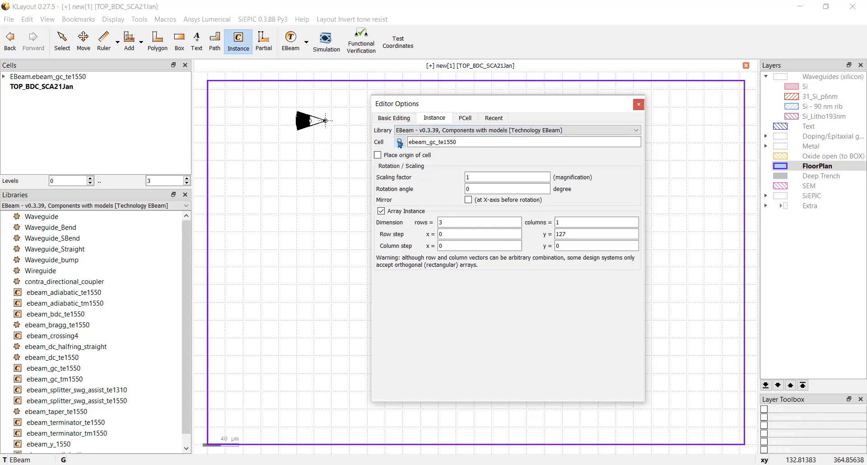
{"action": "left_click", "coordinate": [400, 142]}
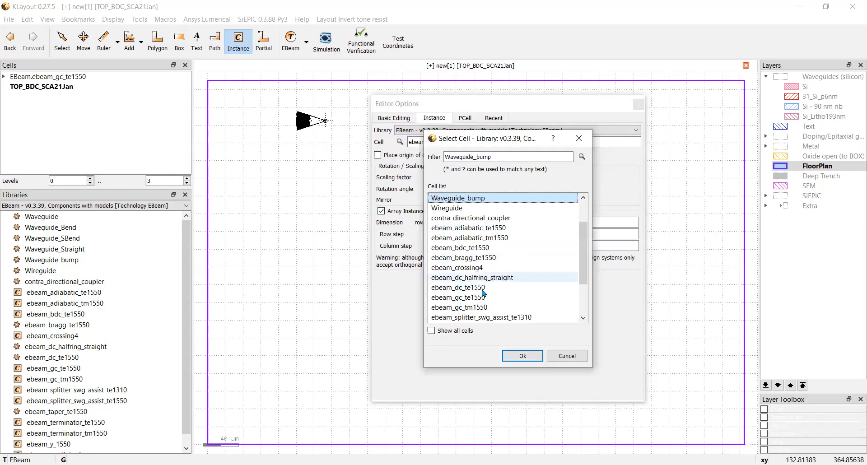
{"action": "left_click", "coordinate": [460, 299]}
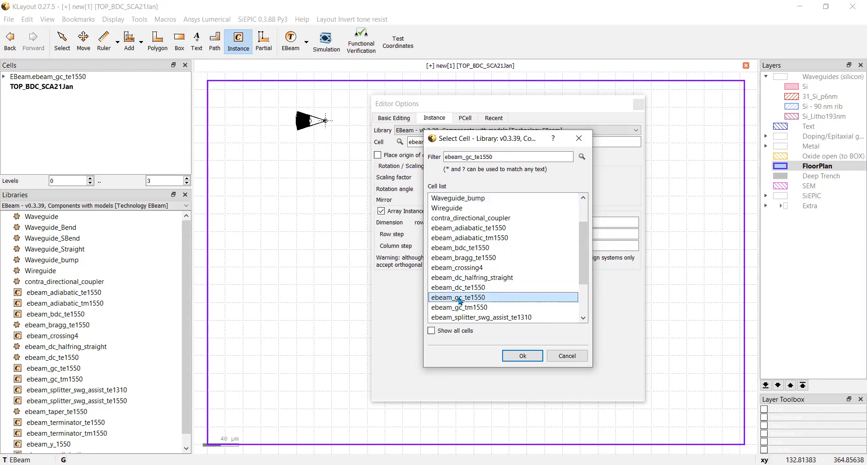
{"action": "left_click", "coordinate": [521, 356]}
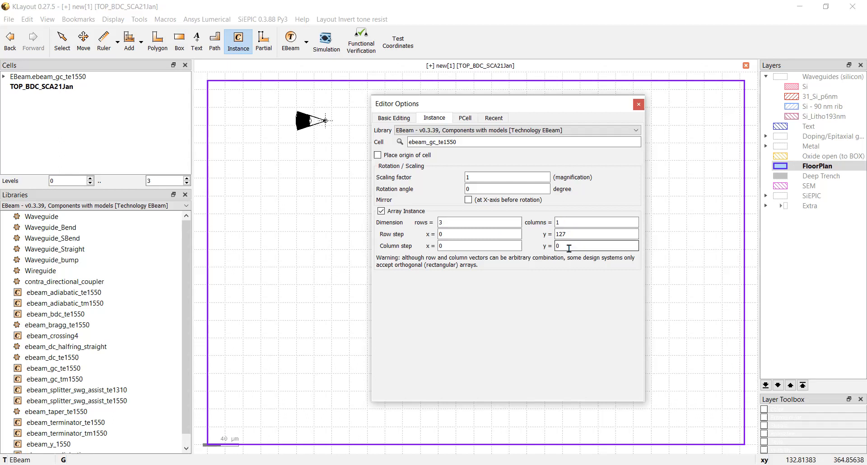
- Place the 3-row, 1-column grating coupler array with 127 µm row step along the floor plan's left edge, starting at its lower-left corner
{"action": "left_click", "coordinate": [639, 107]}
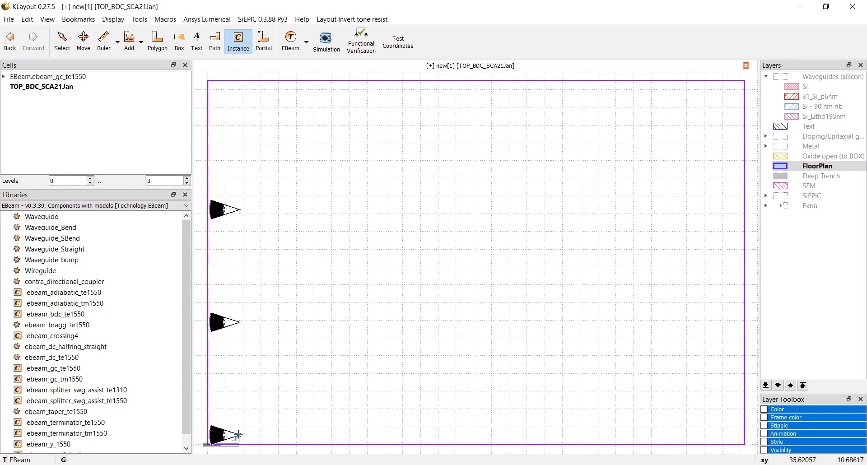
{"action": "left_click", "coordinate": [239, 434]}
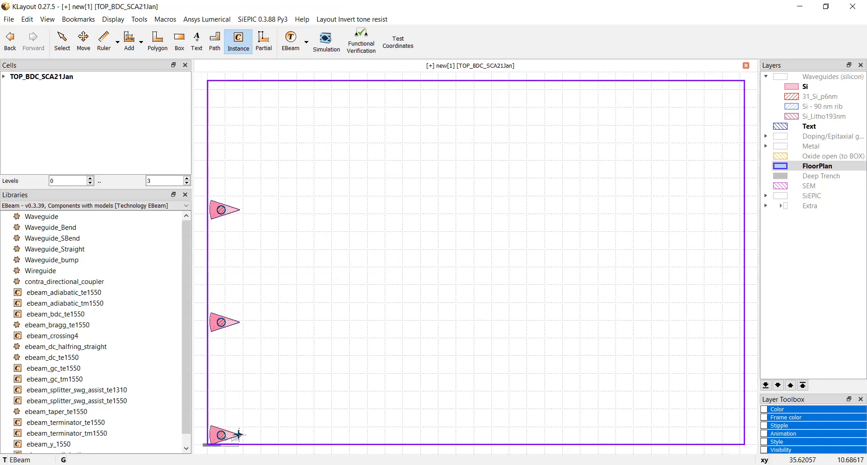
{"action": "key", "text": "Escape"}
{"action": "left_click", "coordinate": [216, 240]}
{"action": "left_click", "coordinate": [240, 329]}
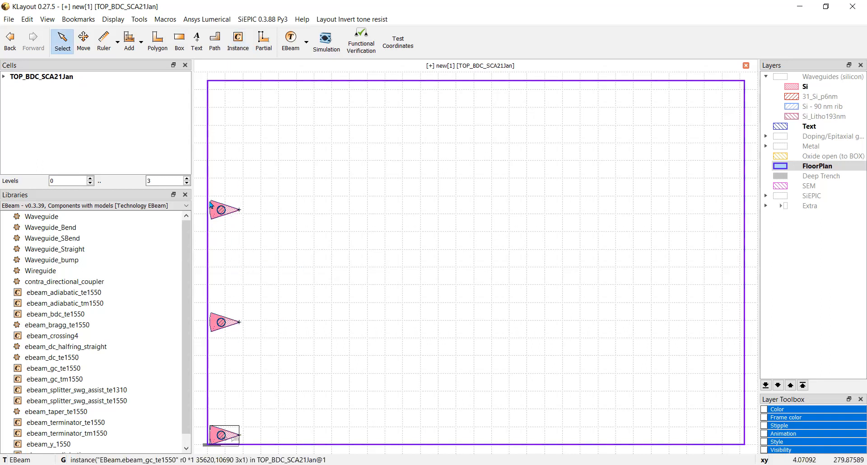
{"action": "scroll", "coordinate": [212, 207], "scroll_direction": "up", "scroll_amount": 3}
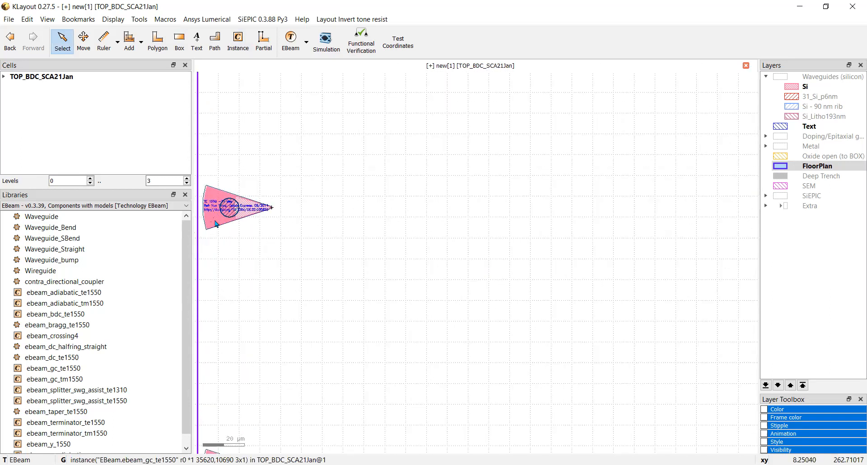
{"action": "scroll", "coordinate": [216, 224], "scroll_direction": "down", "scroll_amount": 3}
{"action": "left_click", "coordinate": [242, 332]}
{"action": "scroll", "coordinate": [239, 383], "scroll_direction": "down", "scroll_amount": 2}
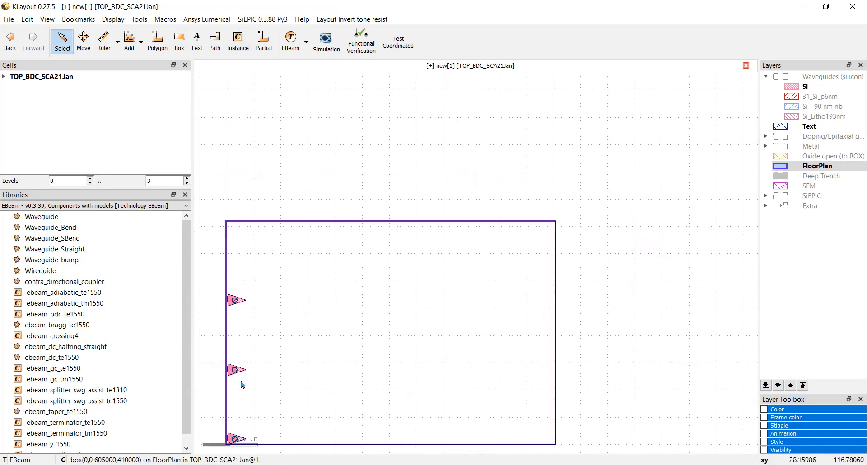
{"action": "scroll", "coordinate": [242, 385], "scroll_direction": "down", "scroll_amount": 3}
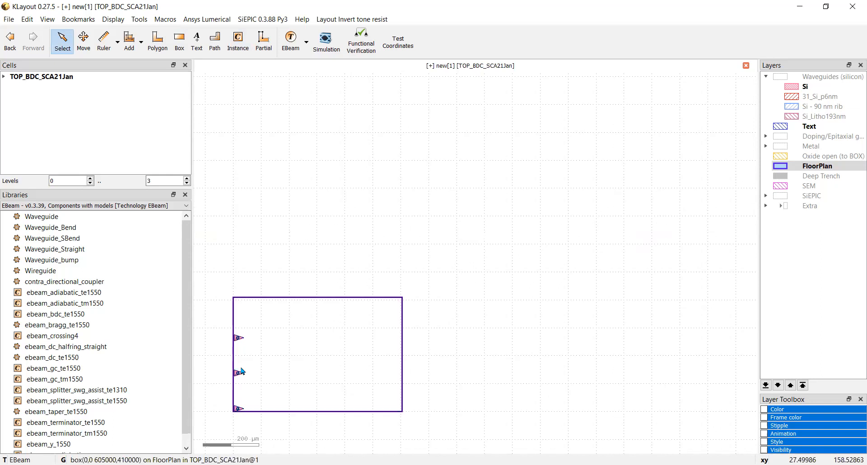
{"action": "key", "text": "F2"}
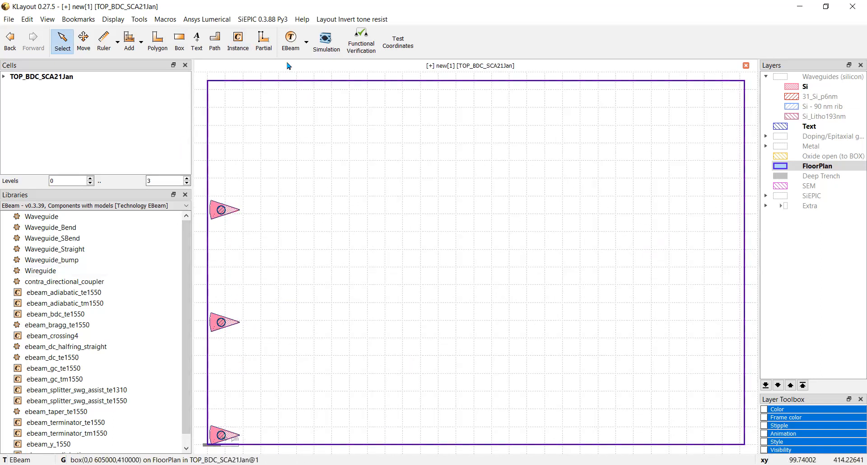
- Set up a new instance of the ebeam_bdc_te1550 cell from the EBeam v0.3.39 library with the array option off
{"action": "left_click", "coordinate": [238, 40]}
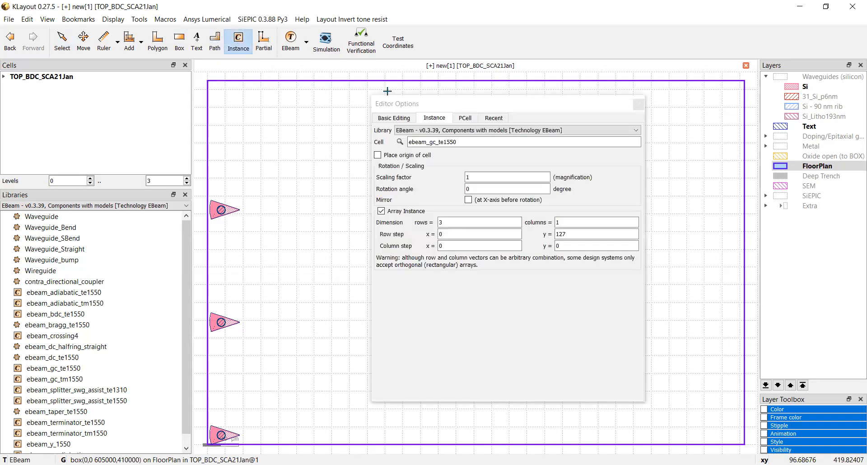
{"action": "left_click", "coordinate": [400, 143]}
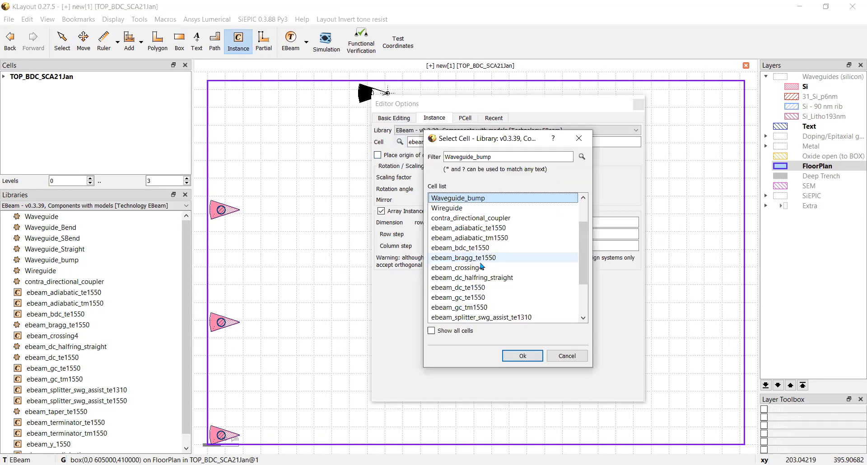
{"action": "left_click", "coordinate": [459, 249]}
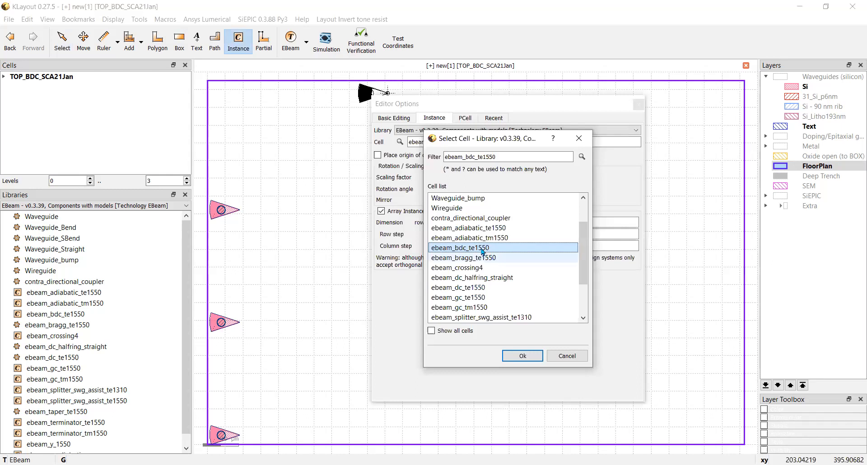
{"action": "left_click", "coordinate": [523, 356]}
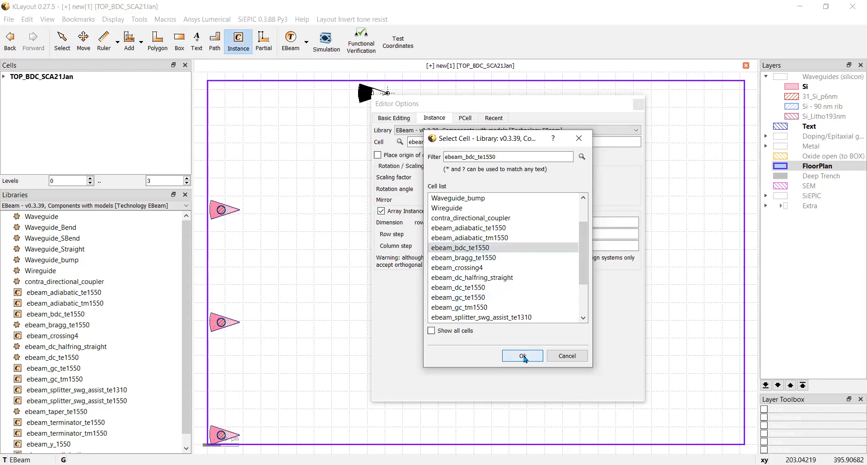
{"action": "left_click", "coordinate": [381, 211]}
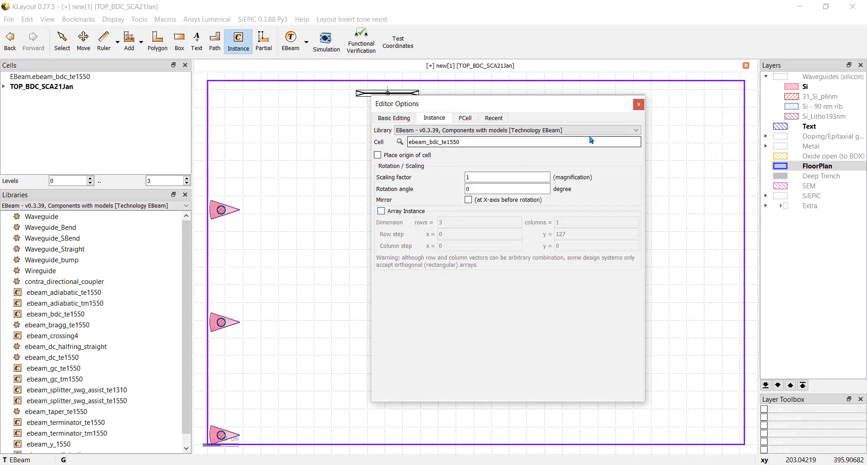
{"action": "left_click", "coordinate": [639, 105]}
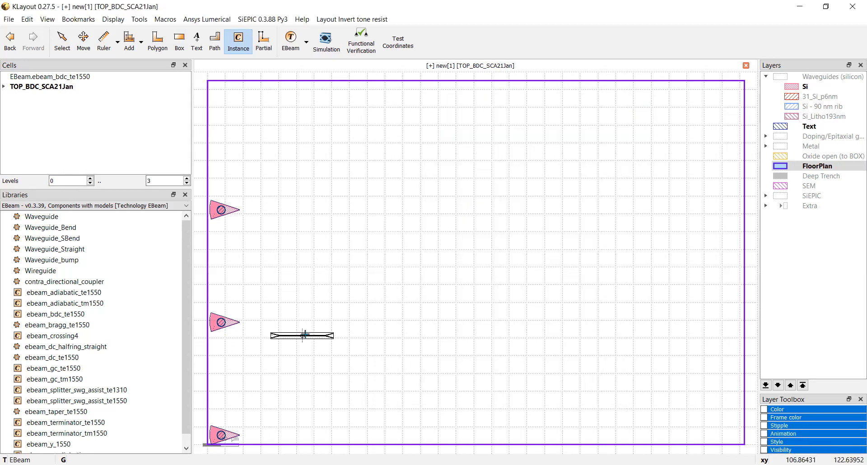
- Place the ebeam_bdc_te1550 coupler to the right of the middle grating coupler, at about x = 114, y = 135 µm
{"action": "scroll", "coordinate": [307, 327], "scroll_direction": "up", "scroll_amount": 3}
{"action": "scroll", "coordinate": [312, 325], "scroll_direction": "down", "scroll_amount": 2}
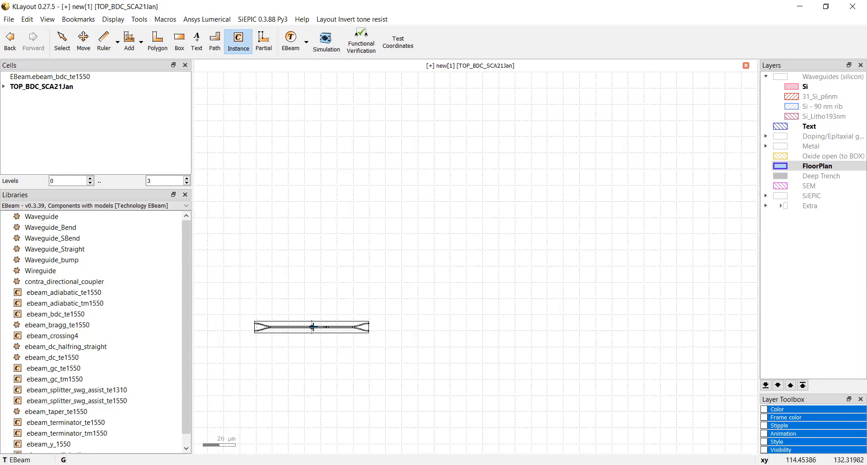
{"action": "scroll", "coordinate": [289, 322], "scroll_direction": "up", "scroll_amount": 1}
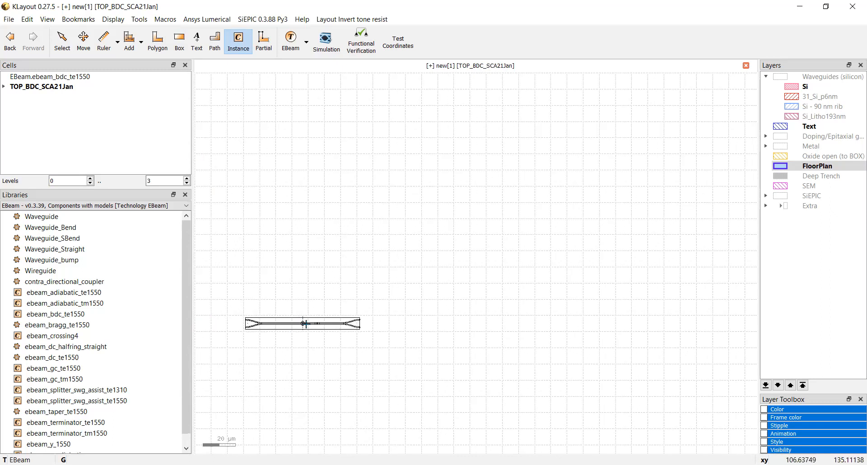
{"action": "scroll", "coordinate": [303, 324], "scroll_direction": "down", "scroll_amount": 2}
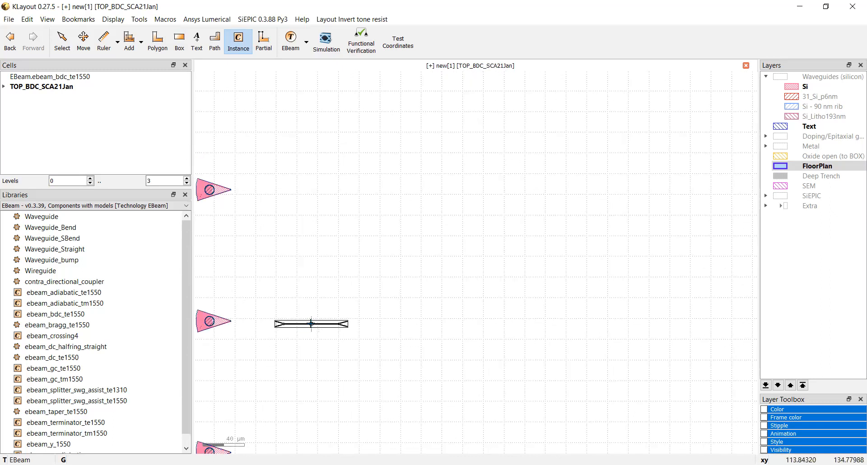
{"action": "left_click", "coordinate": [311, 324]}
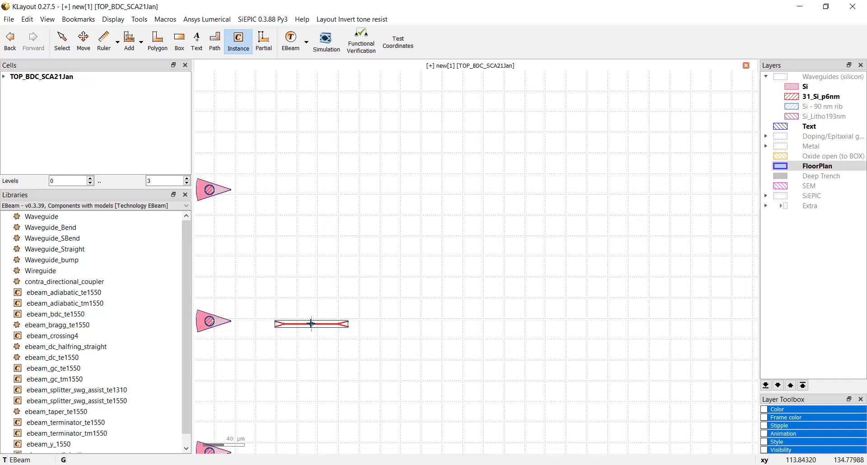
{"action": "key", "text": "Escape"}
- Move the ebeam_bdc_te1550 coupler about 8.2 µm right and 8.2 µm down, away from the middle grating coupler
{"action": "scroll", "coordinate": [227, 326], "scroll_direction": "up", "scroll_amount": 6}
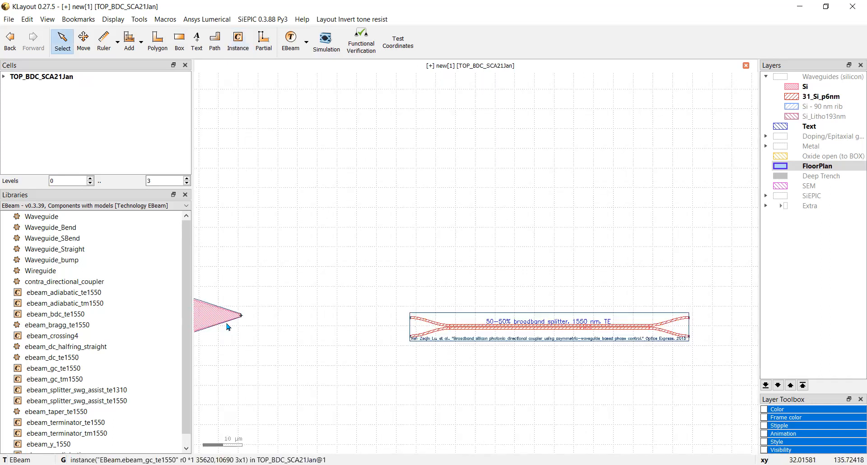
{"action": "scroll", "coordinate": [229, 327], "scroll_direction": "down", "scroll_amount": 7}
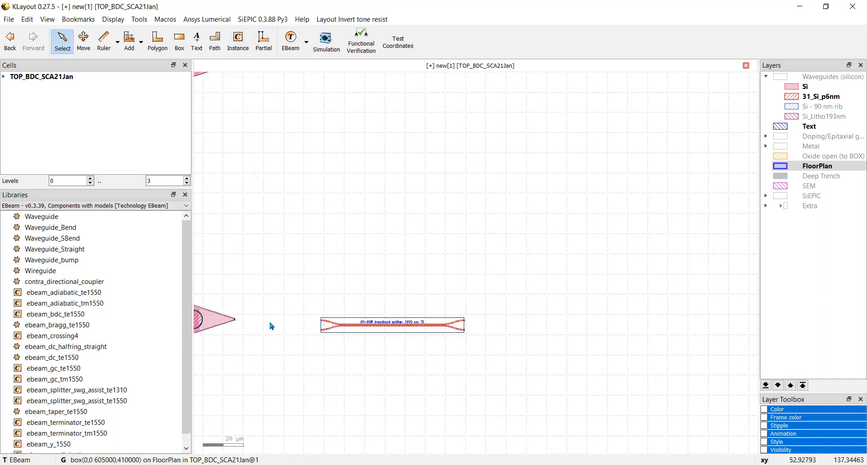
{"action": "scroll", "coordinate": [274, 328], "scroll_direction": "up", "scroll_amount": 2}
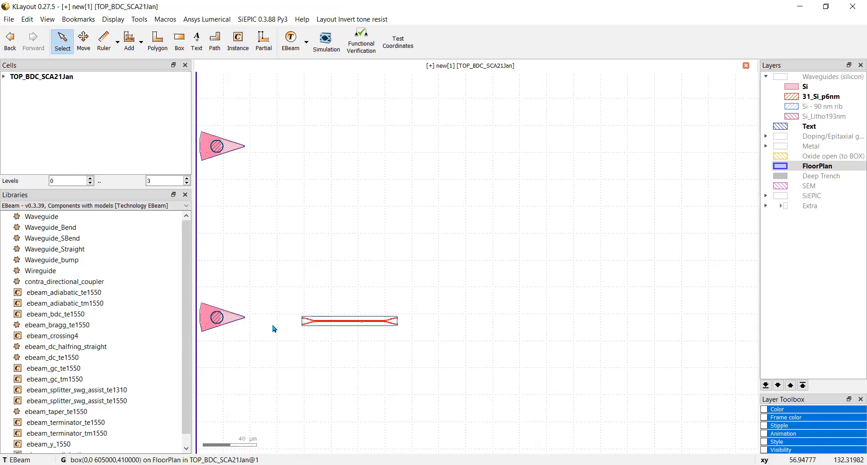
{"action": "left_click", "coordinate": [338, 324]}
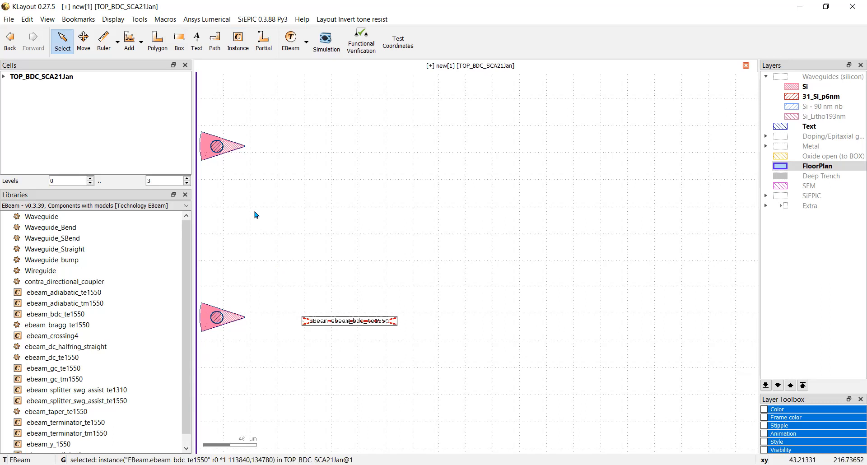
{"action": "left_click", "coordinate": [82, 44]}
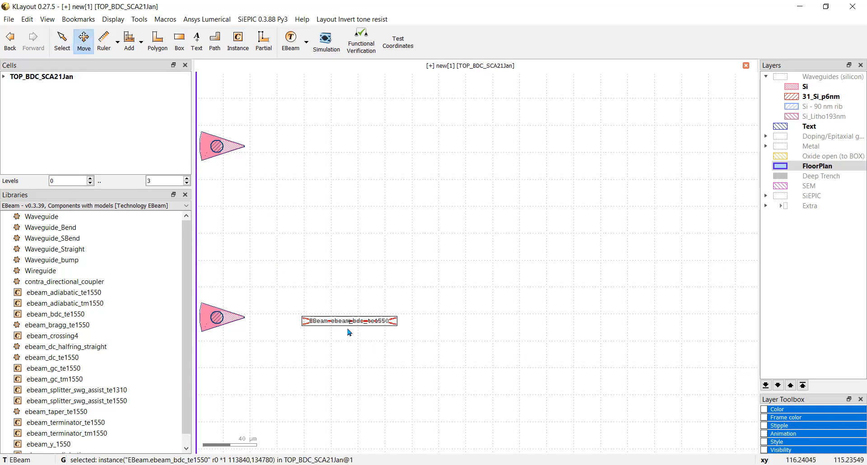
{"action": "left_click_drag", "start_coordinate": [346, 322], "coordinate": [352, 333]}
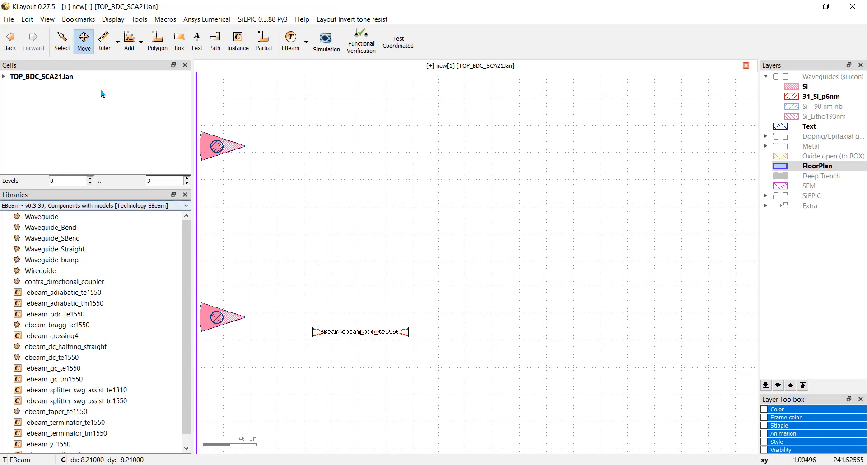
{"action": "left_click", "coordinate": [62, 41]}
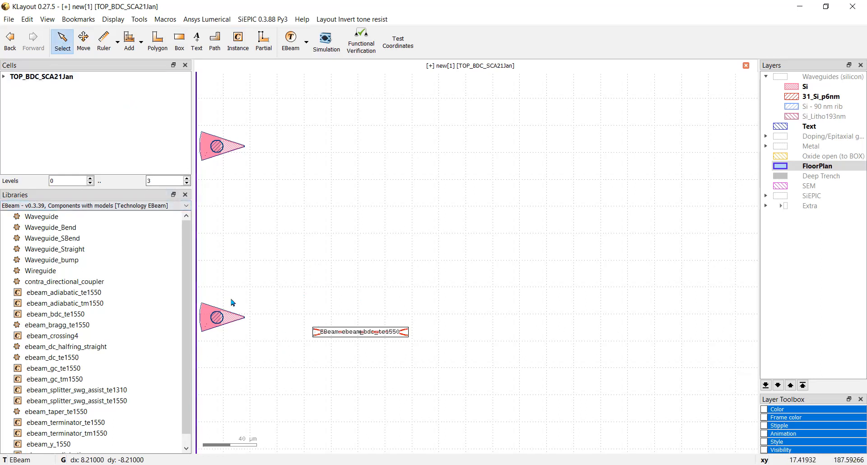
- Draw a 0.5 µm wide path on the Si layer from the middle grating coupler's tip through two right-angle bends to the broadband coupler's upper-left port opt1
{"action": "scroll", "coordinate": [283, 323], "scroll_direction": "down", "scroll_amount": 1}
{"action": "scroll", "coordinate": [279, 348], "scroll_direction": "up", "scroll_amount": 2}
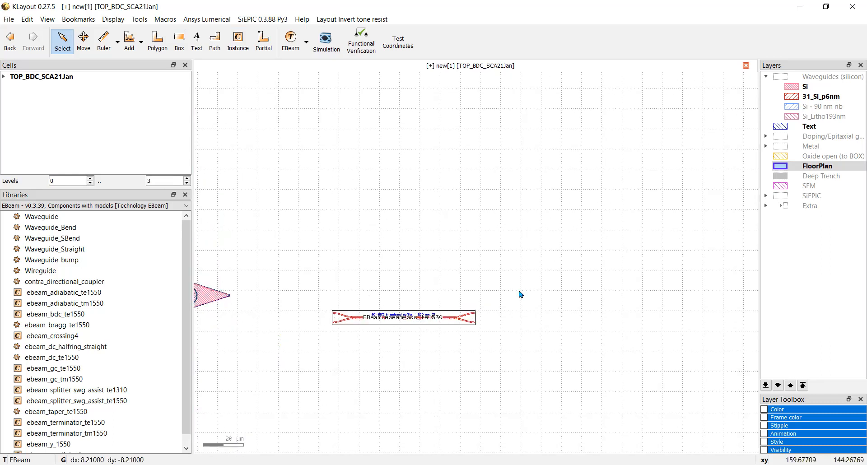
{"action": "scroll", "coordinate": [519, 294], "scroll_direction": "down", "scroll_amount": 2}
{"action": "left_click", "coordinate": [795, 89]}
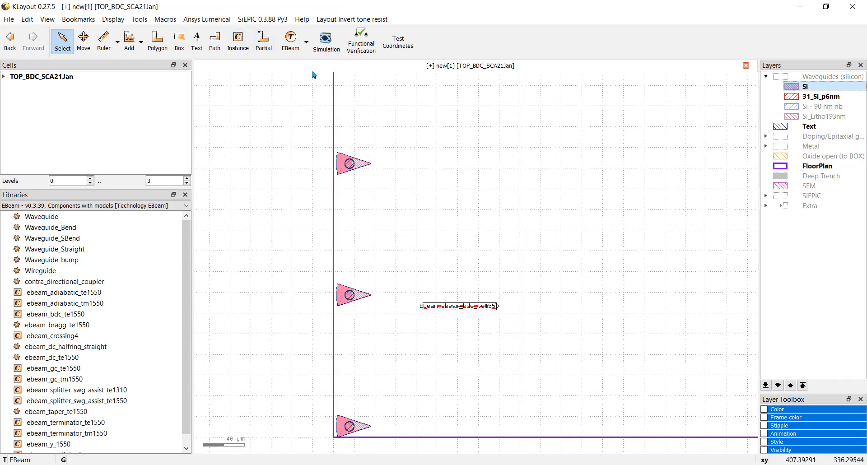
{"action": "left_click", "coordinate": [215, 42]}
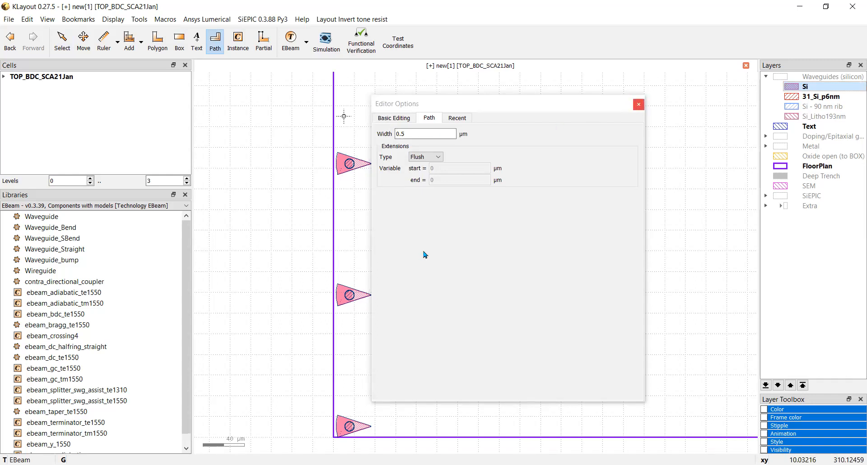
{"action": "scroll", "coordinate": [386, 299], "scroll_direction": "up", "scroll_amount": 2}
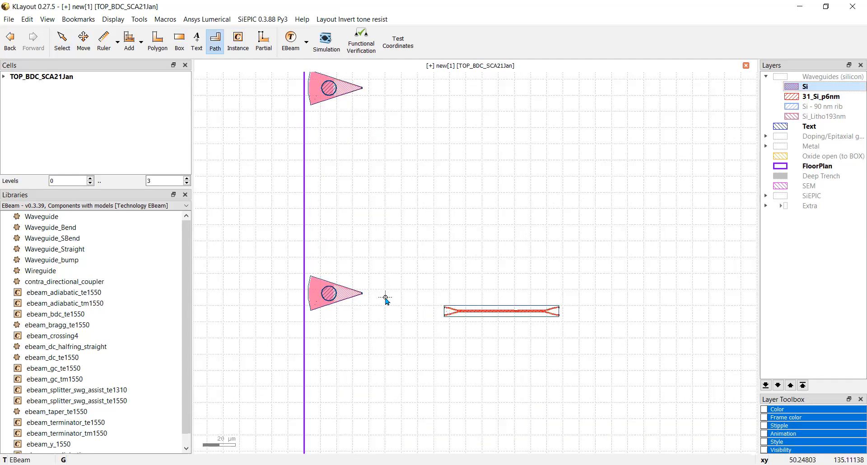
{"action": "scroll", "coordinate": [386, 298], "scroll_direction": "up", "scroll_amount": 2}
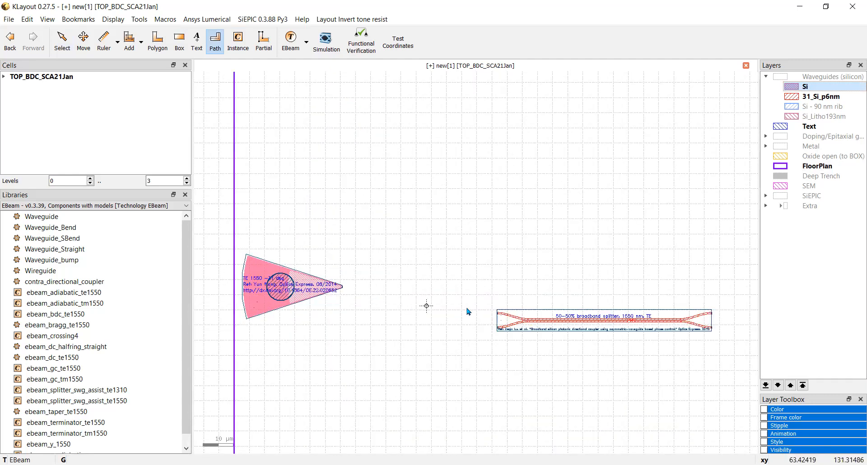
{"action": "scroll", "coordinate": [354, 296], "scroll_direction": "up", "scroll_amount": 2}
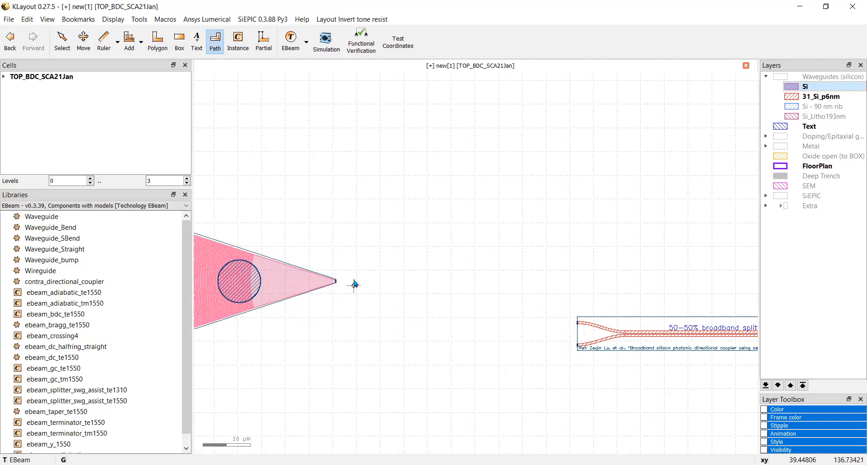
{"action": "scroll", "coordinate": [348, 285], "scroll_direction": "up", "scroll_amount": 1}
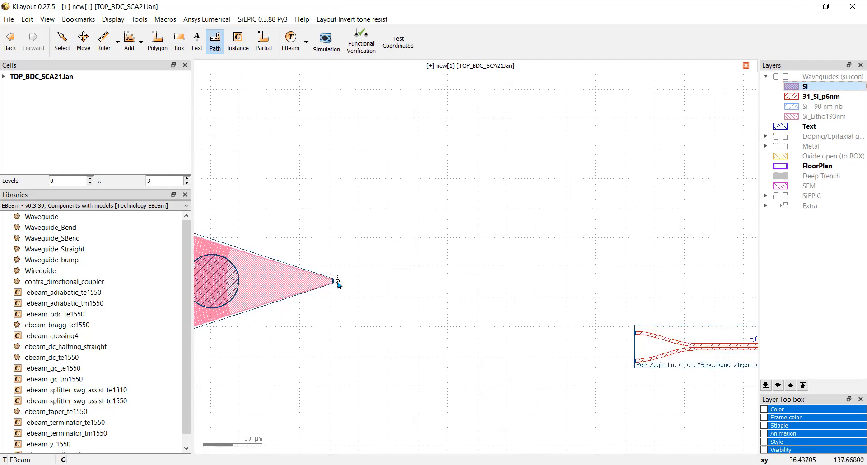
{"action": "left_click", "coordinate": [338, 281]}
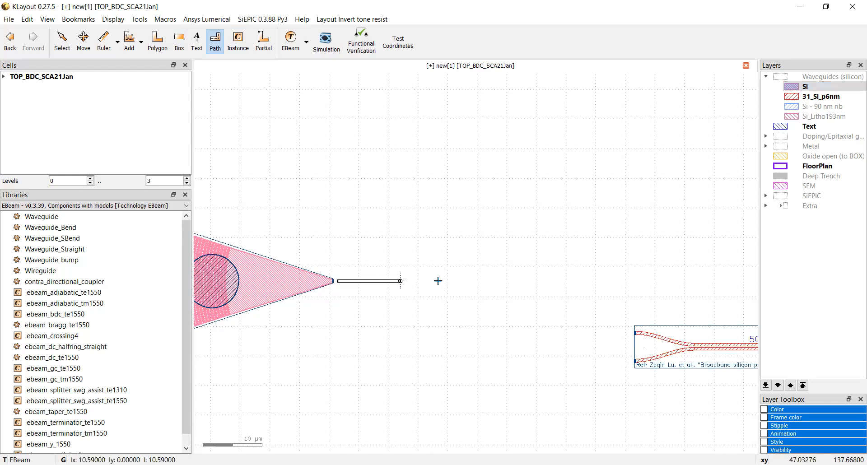
{"action": "left_click", "coordinate": [477, 281]}
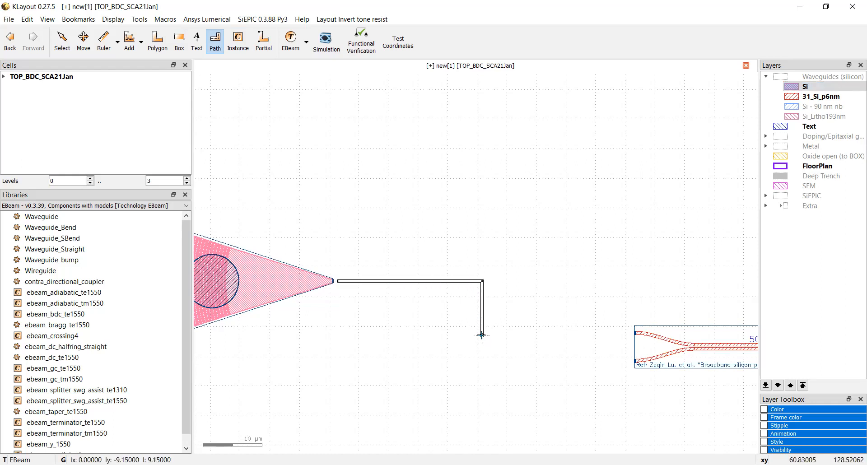
{"action": "left_click", "coordinate": [477, 333]}
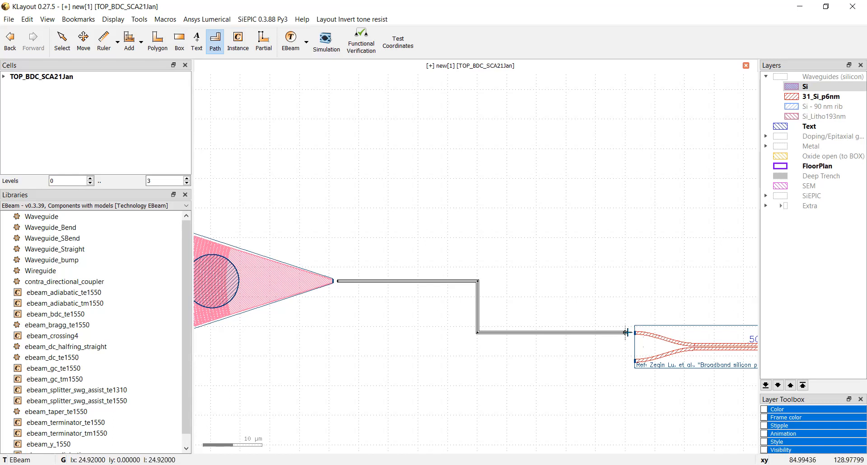
{"action": "scroll", "coordinate": [628, 333], "scroll_direction": "up", "scroll_amount": 7}
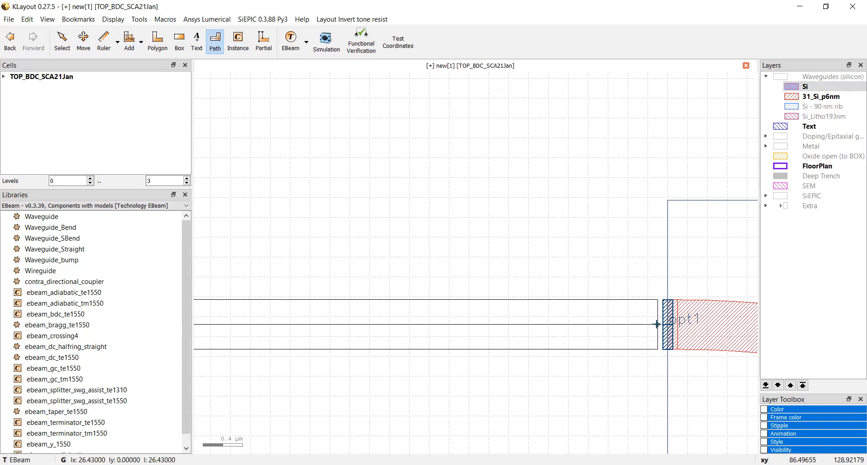
{"action": "double_click", "coordinate": [657, 324]}
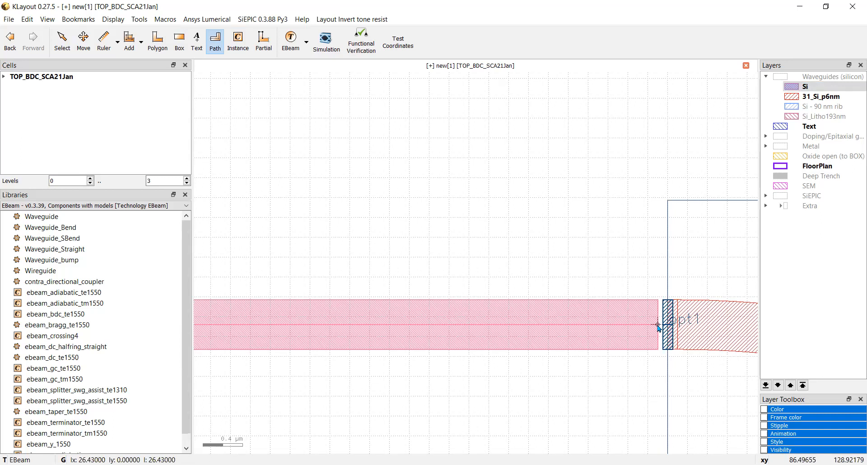
- Convert the drawn path to a waveguide using the Strip TE 1550 nm, w=500 nm configuration with a 5 µm bend radius
{"action": "left_click", "coordinate": [254, 21]}
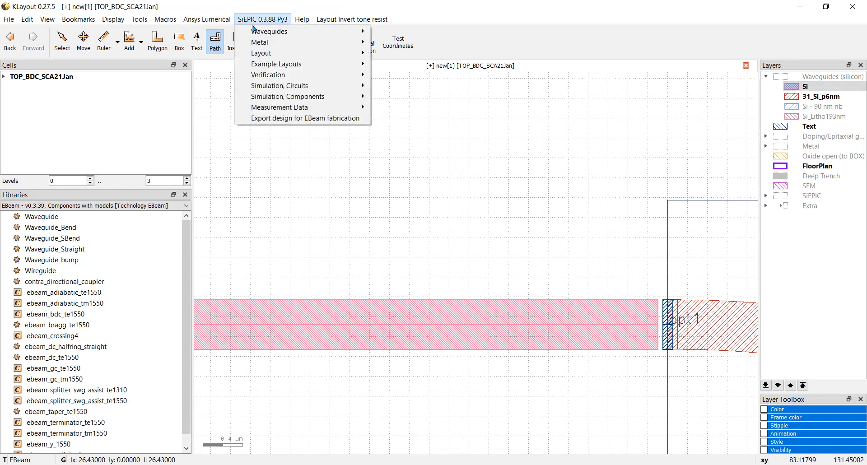
{"action": "mouse_move", "coordinate": [256, 31]}
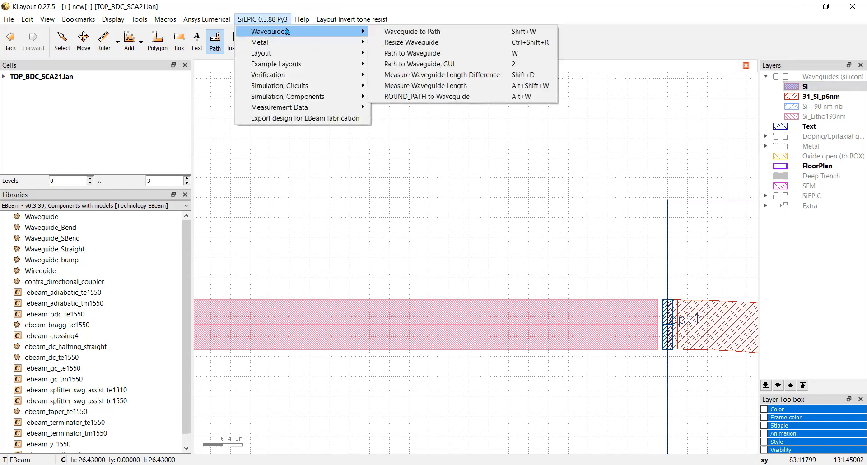
{"action": "left_click", "coordinate": [408, 54]}
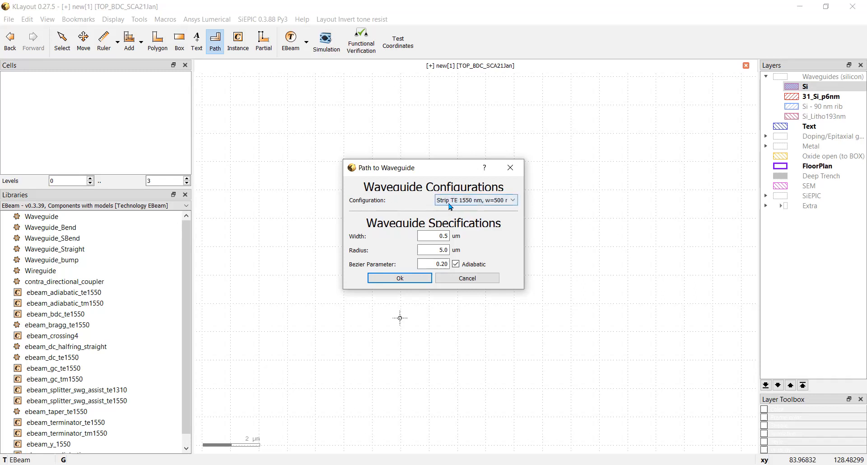
{"action": "scroll", "coordinate": [497, 203], "scroll_direction": "down", "scroll_amount": 1}
{"action": "scroll", "coordinate": [508, 203], "scroll_direction": "up", "scroll_amount": 1}
{"action": "left_click", "coordinate": [515, 200]}
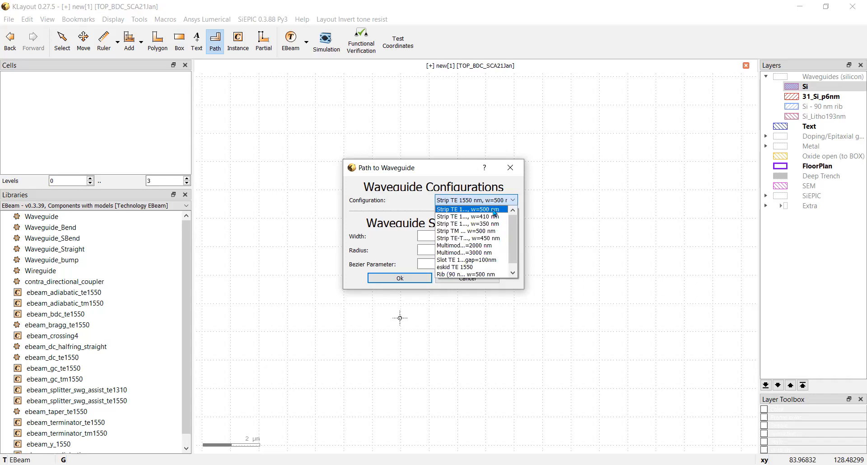
{"action": "left_click", "coordinate": [493, 210]}
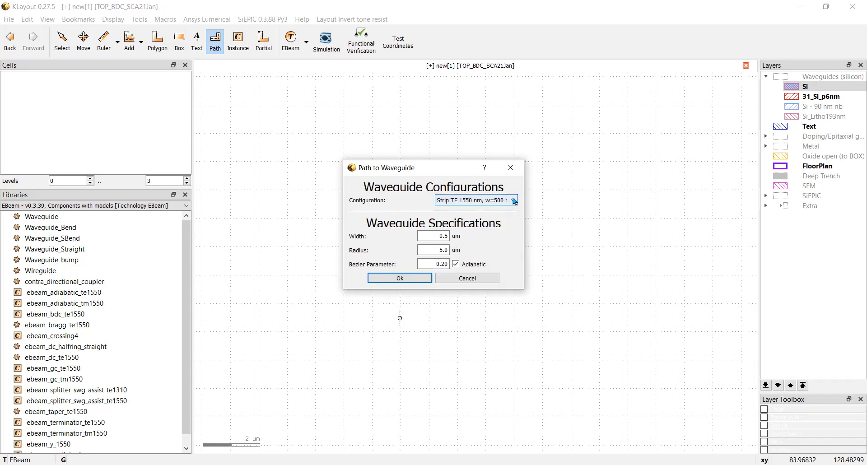
{"action": "left_click", "coordinate": [514, 202]}
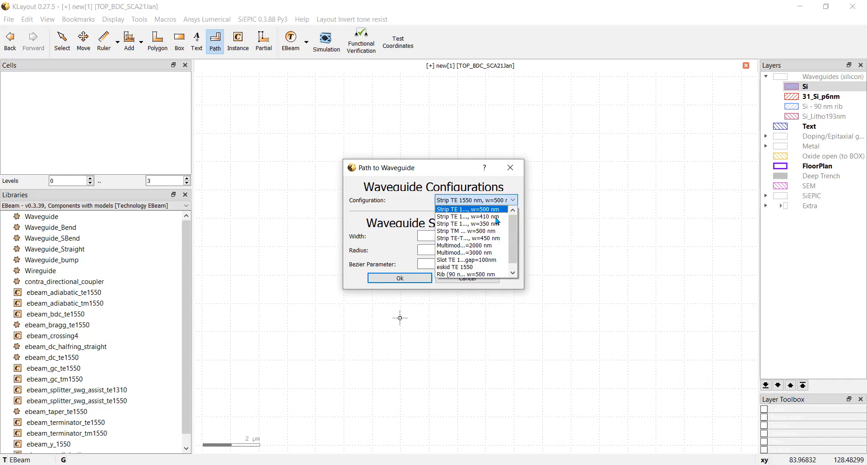
{"action": "scroll", "coordinate": [497, 223], "scroll_direction": "down", "scroll_amount": 1}
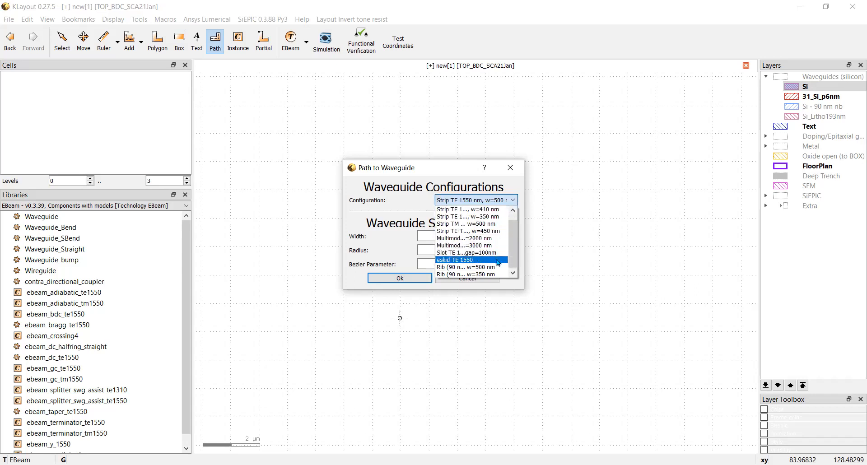
{"action": "left_click_drag", "start_coordinate": [515, 224], "coordinate": [502, 213]}
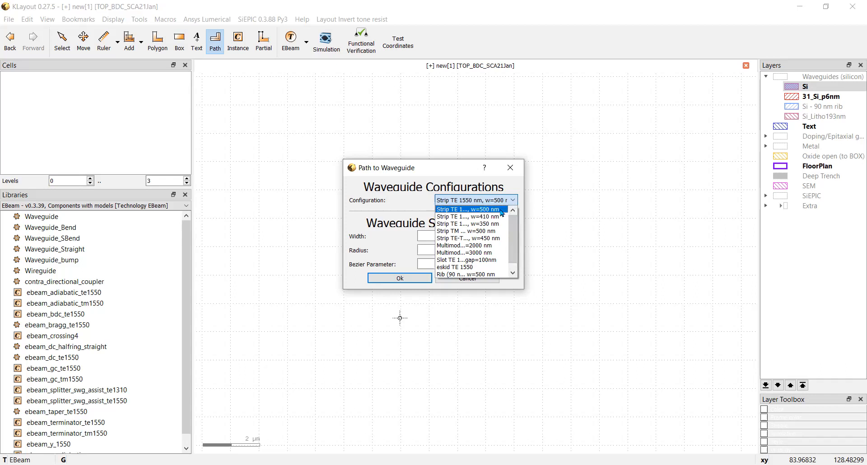
{"action": "left_click", "coordinate": [502, 213]}
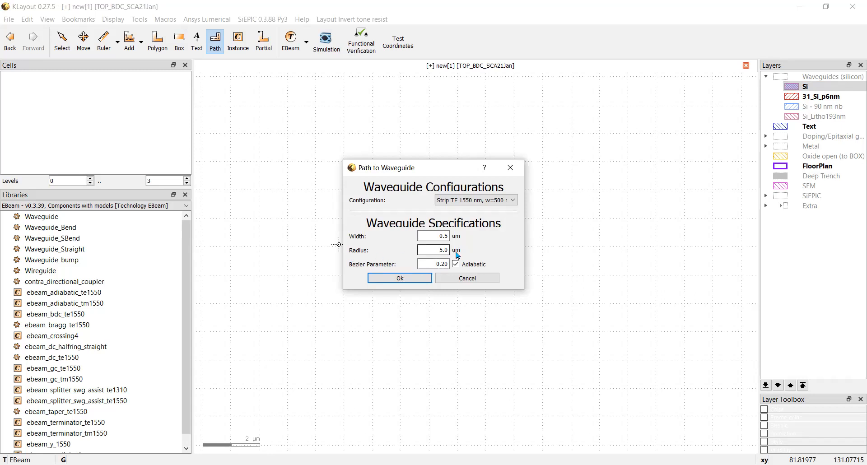
{"action": "left_click", "coordinate": [410, 281]}
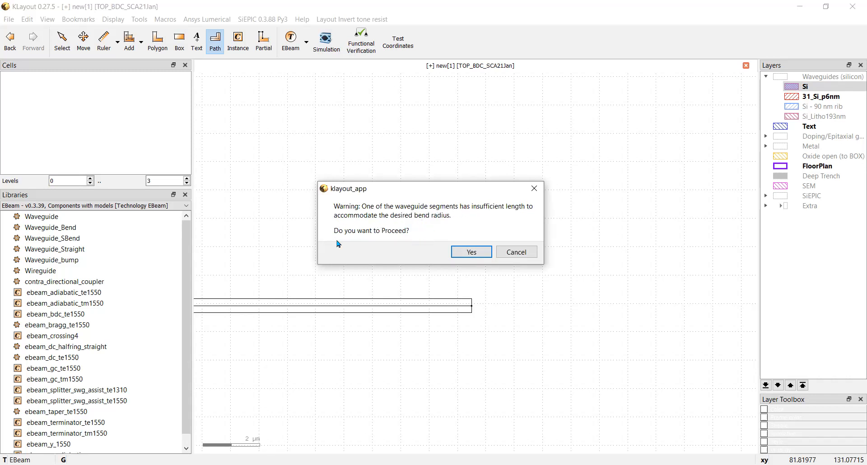
{"action": "left_click", "coordinate": [463, 255]}
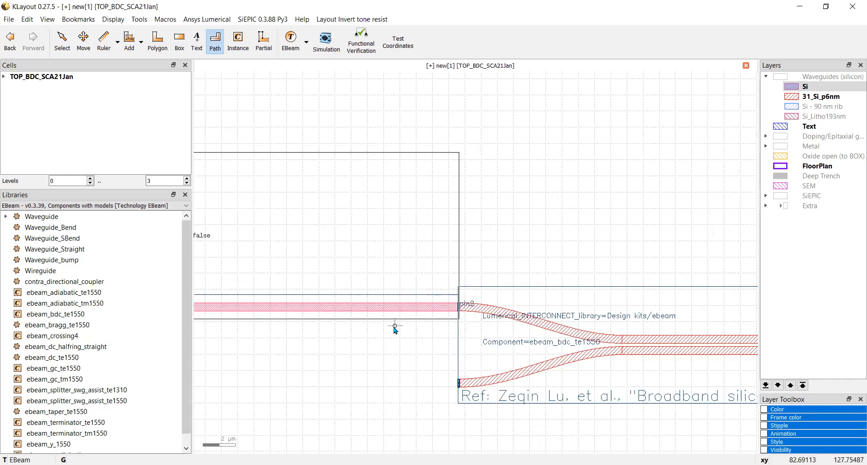
- Examine the waveguide's two bends and its connections between the middle grating coupler and the broadband coupler
{"action": "scroll", "coordinate": [393, 329], "scroll_direction": "down", "scroll_amount": 4}
{"action": "scroll", "coordinate": [334, 332], "scroll_direction": "down", "scroll_amount": 4}
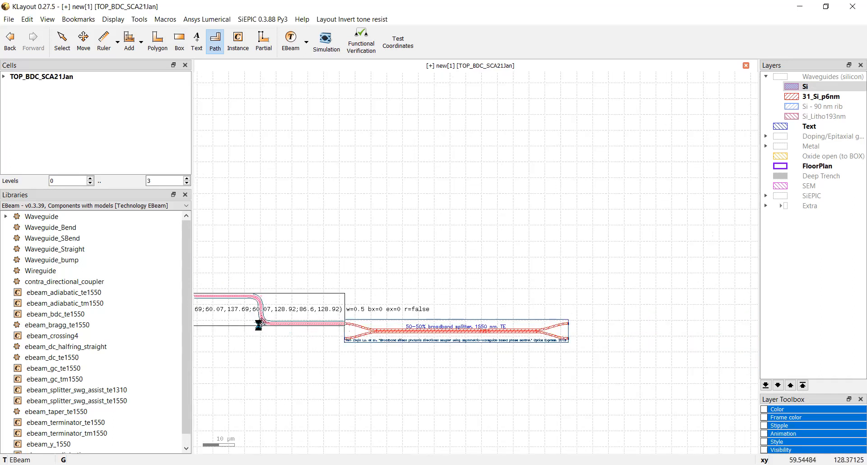
{"action": "scroll", "coordinate": [213, 323], "scroll_direction": "up", "scroll_amount": 1}
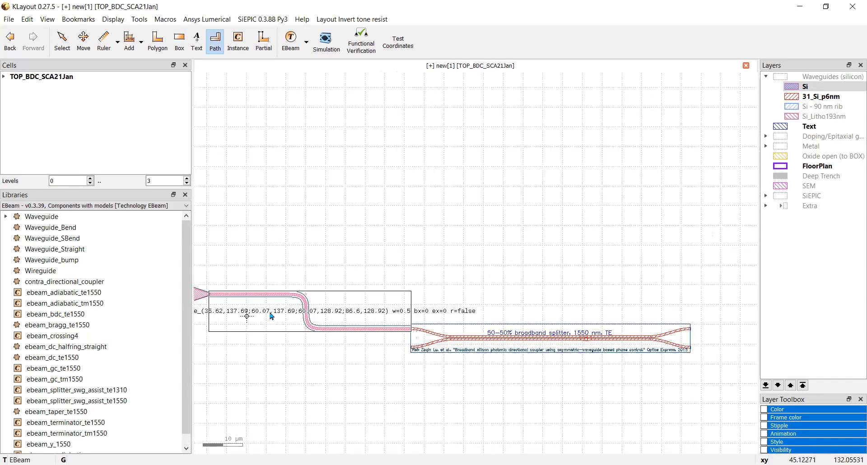
{"action": "scroll", "coordinate": [279, 298], "scroll_direction": "up", "scroll_amount": 2}
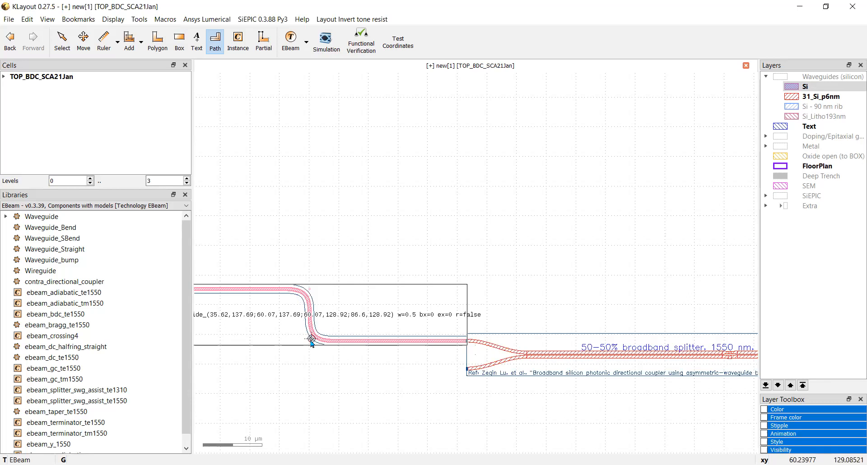
{"action": "scroll", "coordinate": [291, 343], "scroll_direction": "down", "scroll_amount": 1}
{"action": "scroll", "coordinate": [290, 345], "scroll_direction": "down", "scroll_amount": 1}
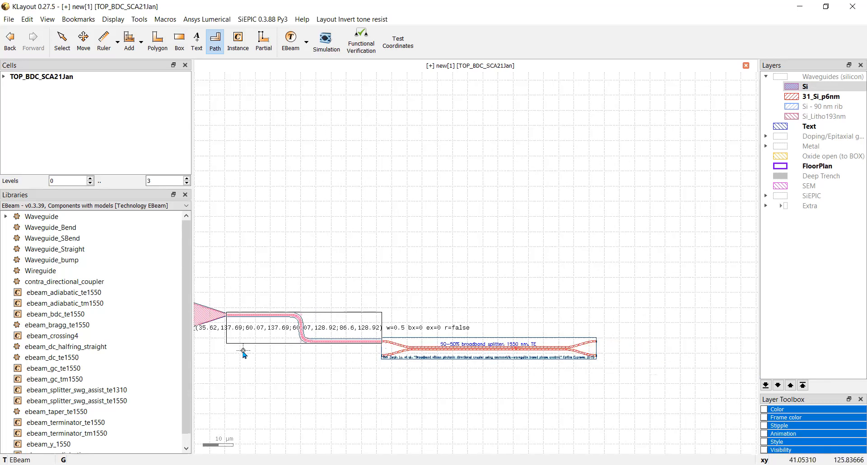
{"action": "scroll", "coordinate": [243, 354], "scroll_direction": "down", "scroll_amount": 3}
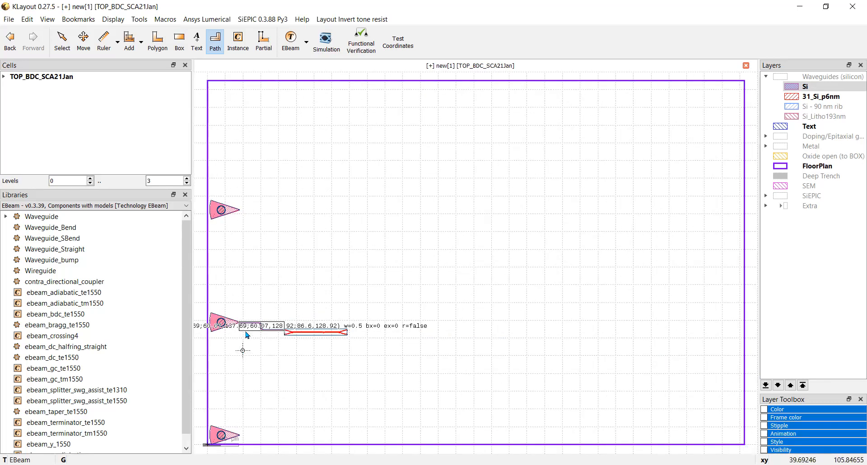
{"action": "scroll", "coordinate": [239, 337], "scroll_direction": "up", "scroll_amount": 2}
{"action": "scroll", "coordinate": [221, 335], "scroll_direction": "up", "scroll_amount": 1}
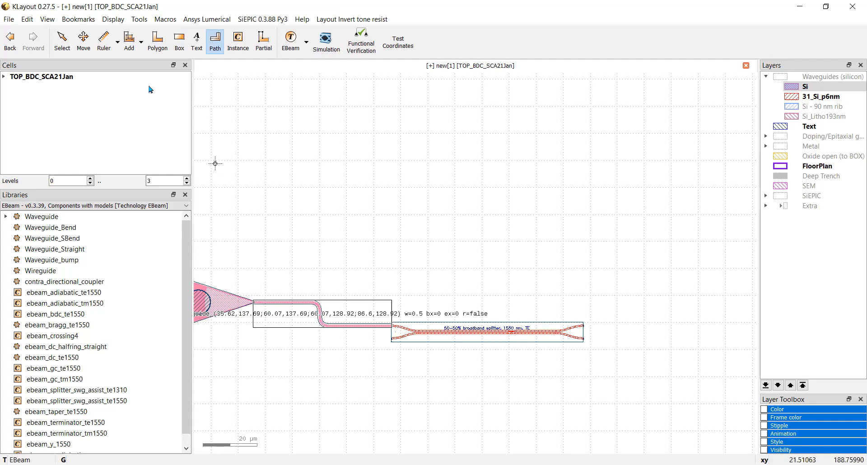
- Delete the waveguide between the middle grating coupler and the ebeam_bdc_te1550 coupler
{"action": "left_click", "coordinate": [59, 44]}
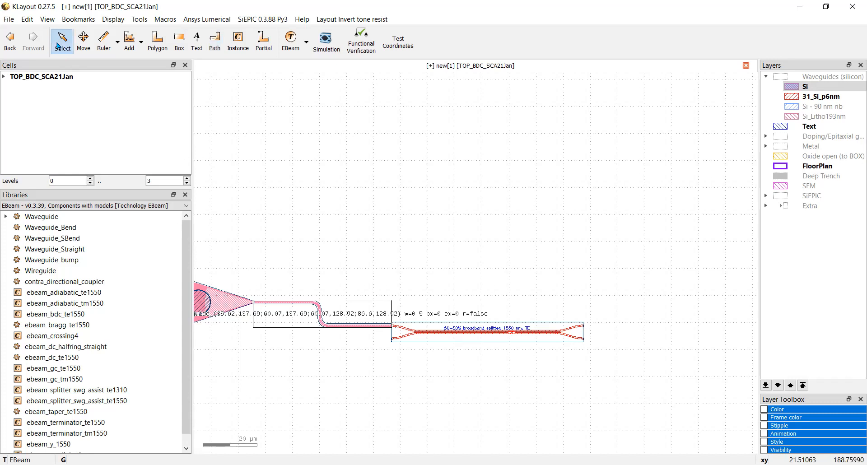
{"action": "left_click", "coordinate": [308, 313]}
{"action": "key", "text": "Delete"}
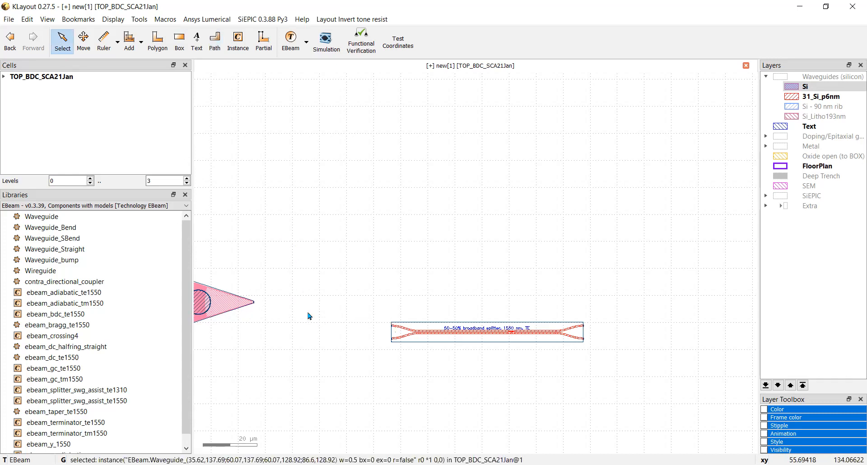
- Move the ebeam_bdc_te1550 coupler 6 µm right and 6 µm down, farther from the middle grating coupler
{"action": "left_click", "coordinate": [455, 338]}
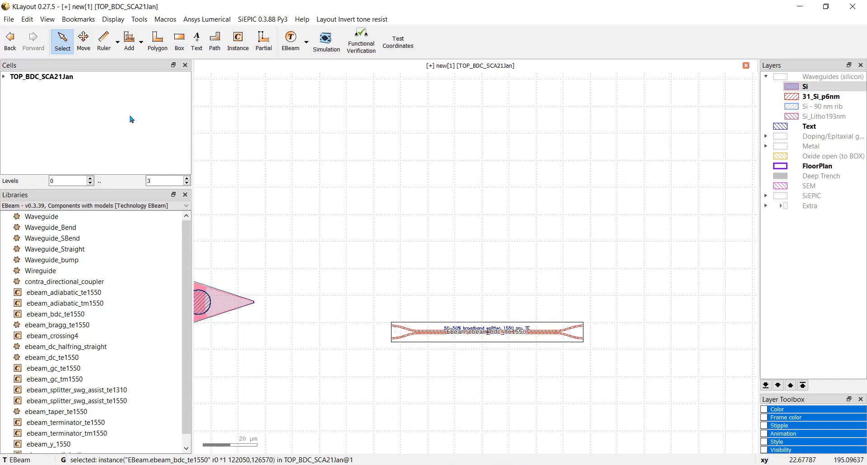
{"action": "left_click", "coordinate": [84, 41]}
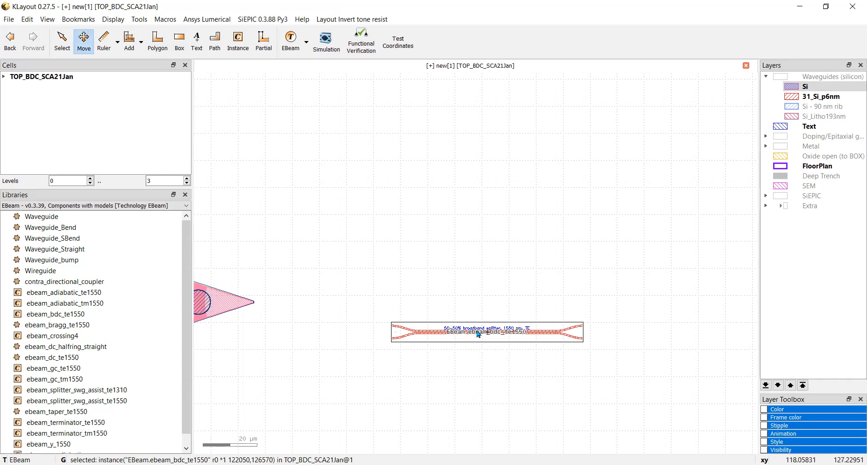
{"action": "left_click_drag", "start_coordinate": [478, 334], "coordinate": [487, 353]}
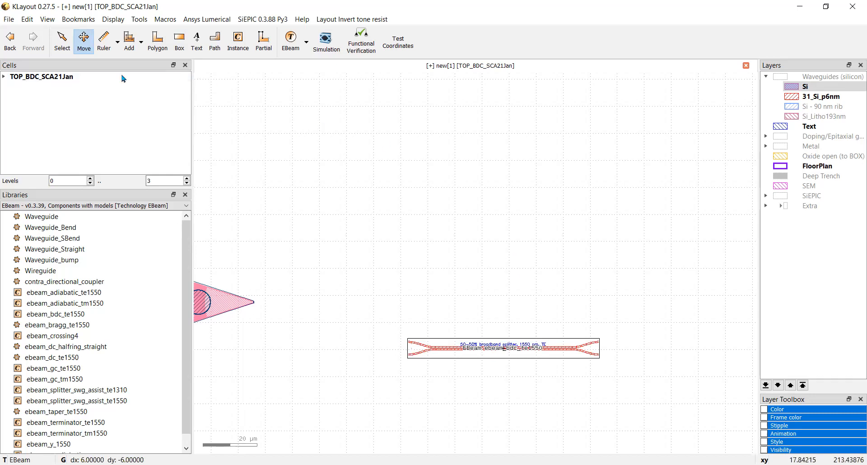
{"action": "left_click", "coordinate": [64, 41]}
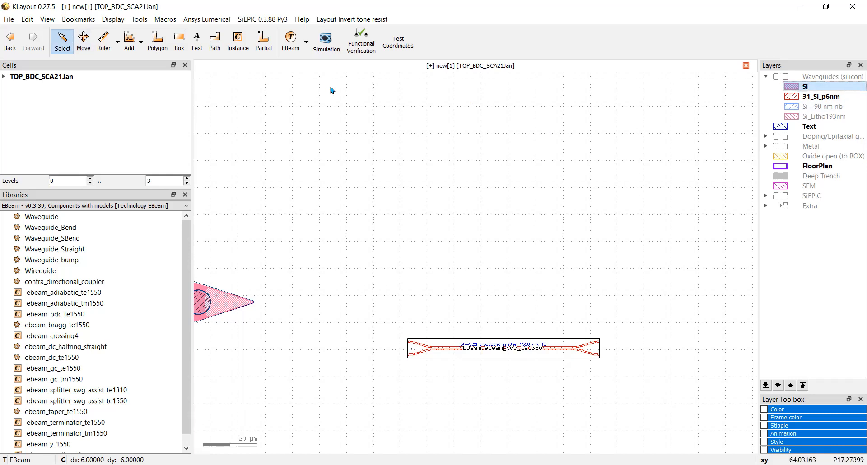
- Draw a 0.5 µm wide Si path from the middle grating coupler's tip through two right-angle bends to the relocated broadband coupler's port opt1
{"action": "double_click", "coordinate": [215, 42]}
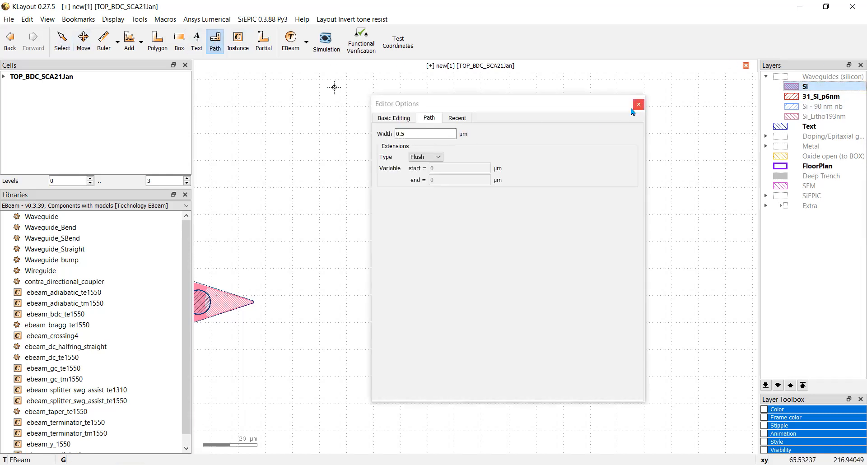
{"action": "scroll", "coordinate": [270, 309], "scroll_direction": "up", "scroll_amount": 3}
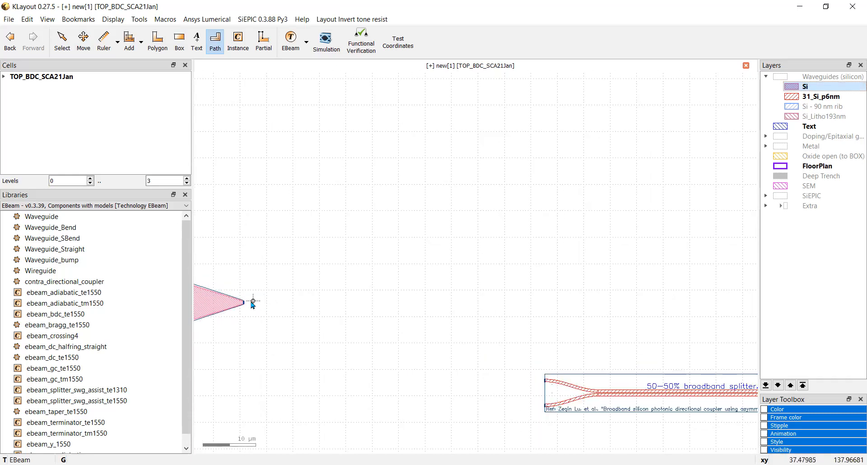
{"action": "left_click", "coordinate": [248, 302]}
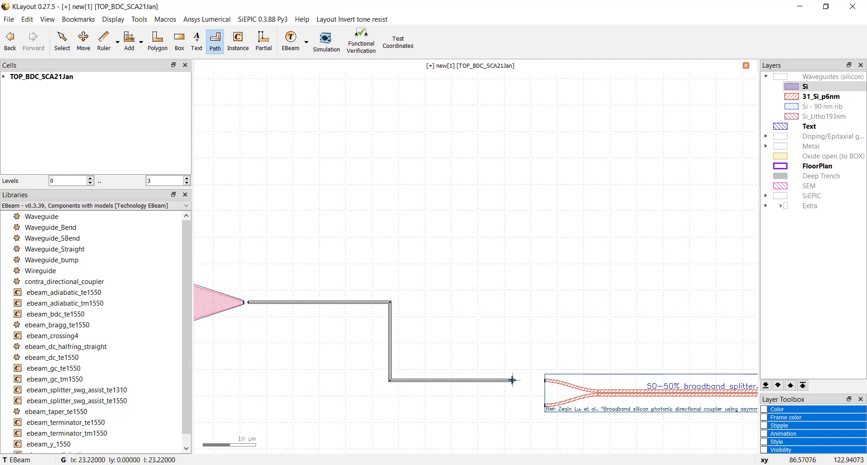
{"action": "scroll", "coordinate": [548, 381], "scroll_direction": "up", "scroll_amount": 3}
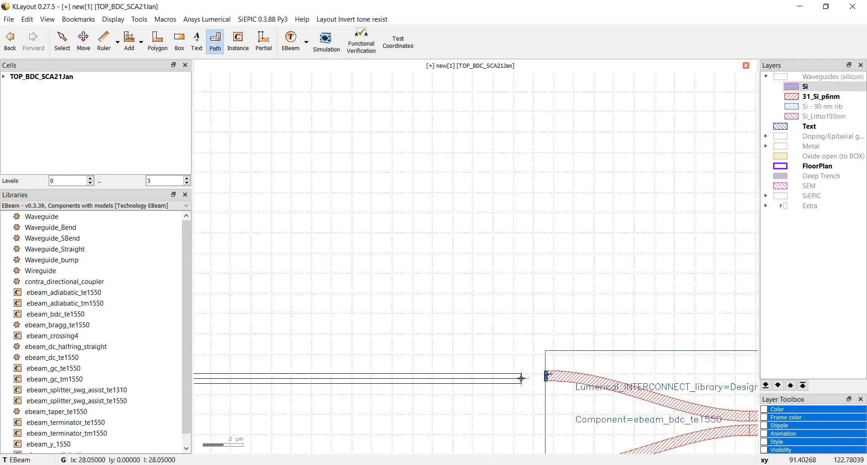
{"action": "scroll", "coordinate": [533, 378], "scroll_direction": "up", "scroll_amount": 4}
{"action": "scroll", "coordinate": [564, 371], "scroll_direction": "up", "scroll_amount": 4}
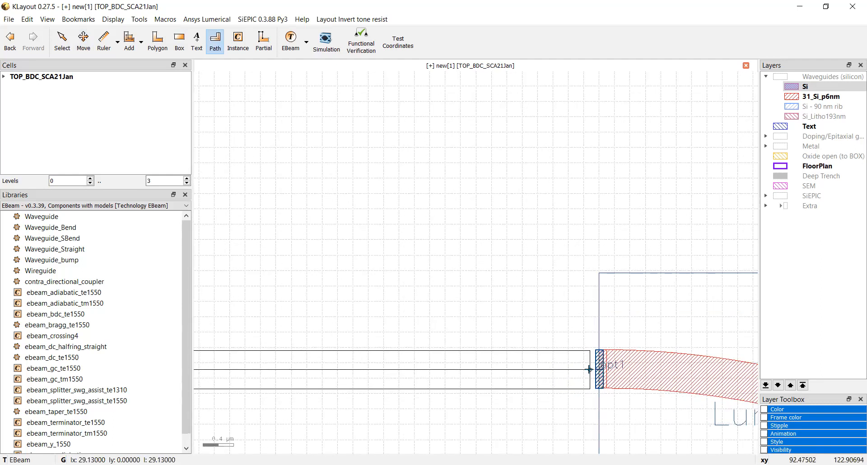
{"action": "double_click", "coordinate": [590, 369]}
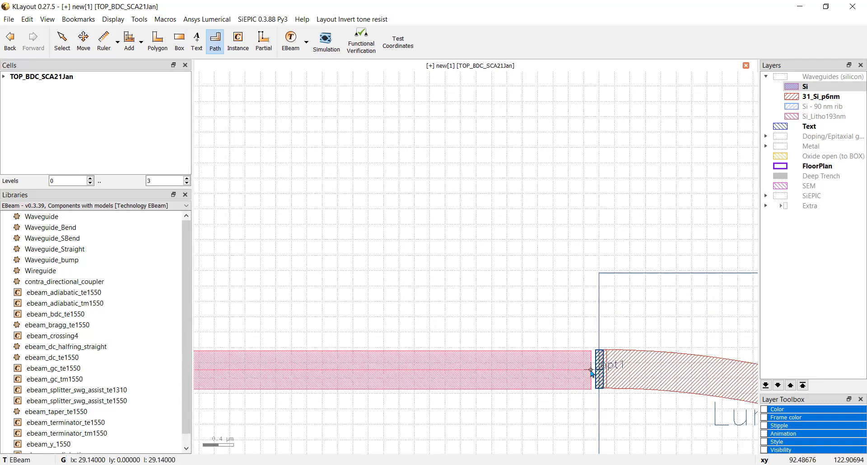
- Convert the new Si path into a waveguide joining the middle grating coupler to the broadband coupler's port opt1
{"action": "left_click", "coordinate": [267, 20]}
{"action": "mouse_move", "coordinate": [270, 31]}
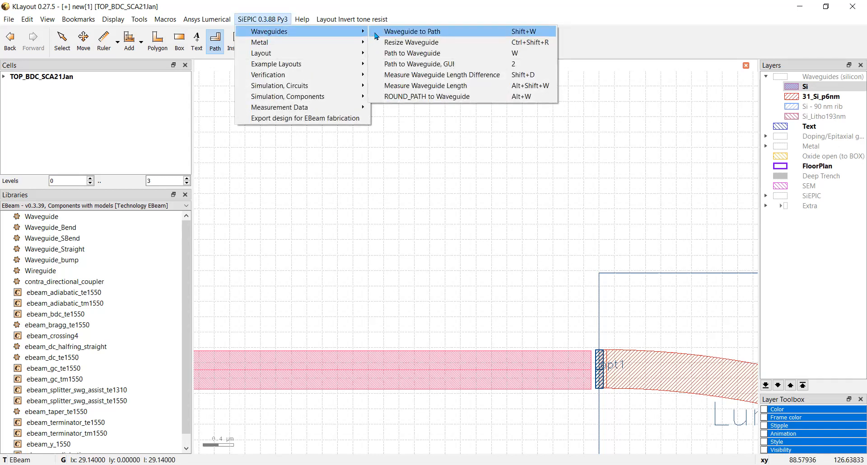
{"action": "left_click", "coordinate": [388, 53]}
{"action": "scroll", "coordinate": [466, 295], "scroll_direction": "down", "scroll_amount": 5}
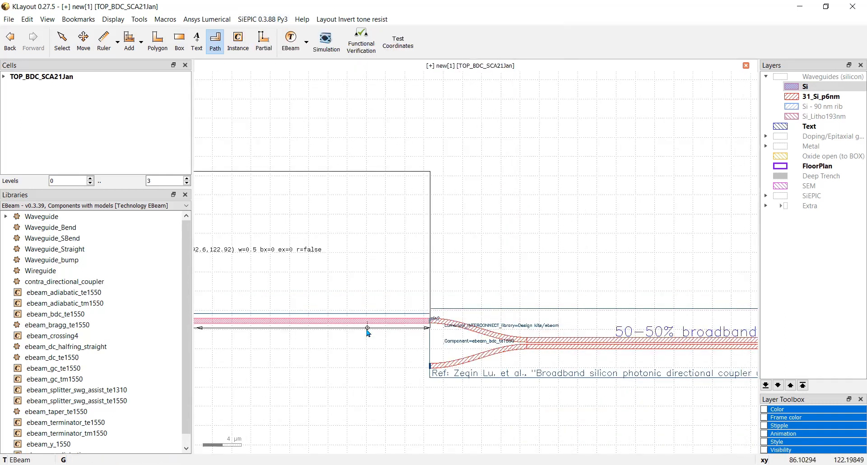
{"action": "scroll", "coordinate": [368, 333], "scroll_direction": "down", "scroll_amount": 5}
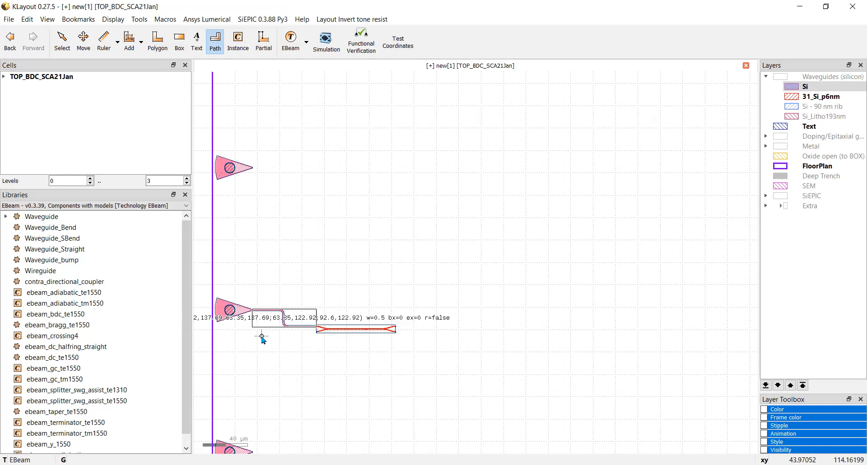
- Draw a 0.5 µm wide Si path from the top grating coupler, about 174 µm right, 142 µm down and 46 µm back to the broadband coupler's upper right-hand port
{"action": "scroll", "coordinate": [261, 341], "scroll_direction": "down", "scroll_amount": 1}
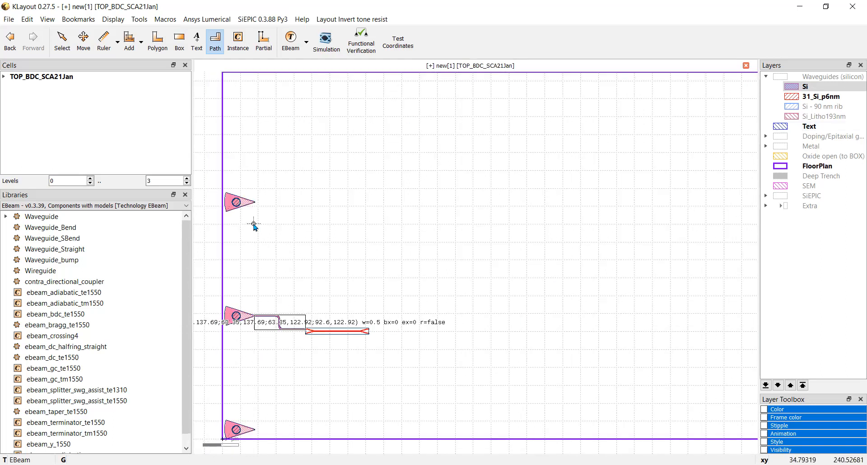
{"action": "scroll", "coordinate": [377, 321], "scroll_direction": "up", "scroll_amount": 1}
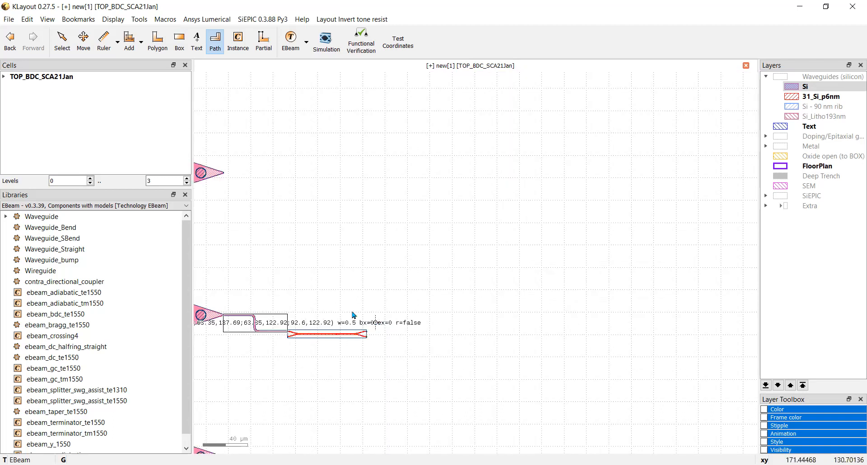
{"action": "scroll", "coordinate": [221, 163], "scroll_direction": "up", "scroll_amount": 6}
{"action": "scroll", "coordinate": [223, 193], "scroll_direction": "up", "scroll_amount": 4}
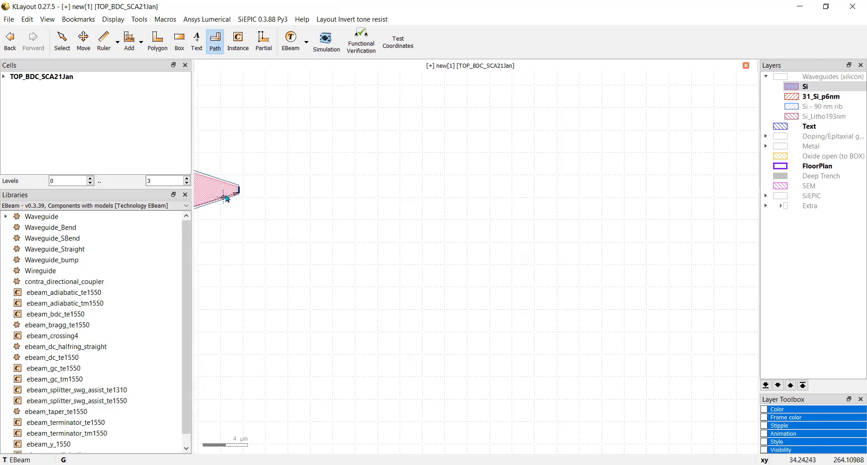
{"action": "left_click", "coordinate": [251, 186]}
{"action": "scroll", "coordinate": [587, 203], "scroll_direction": "down", "scroll_amount": 2}
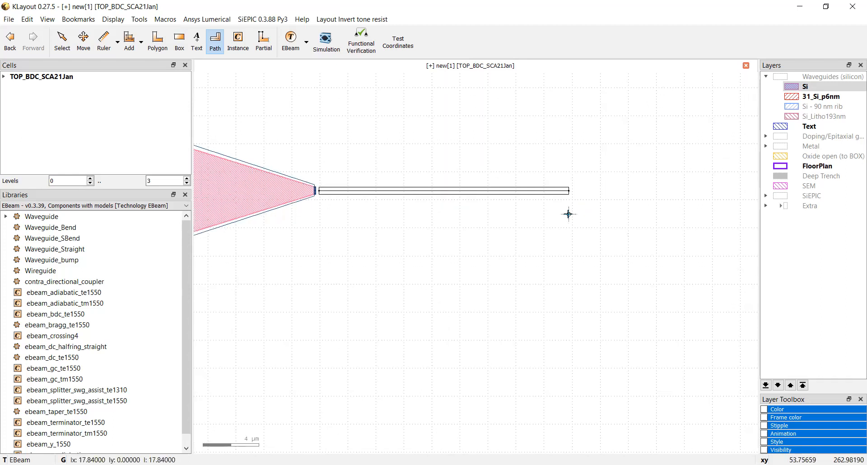
{"action": "scroll", "coordinate": [565, 222], "scroll_direction": "down", "scroll_amount": 4}
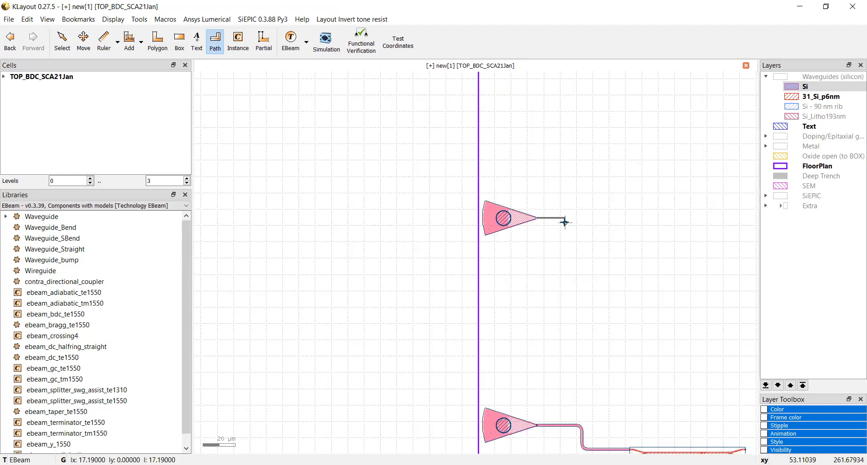
{"action": "scroll", "coordinate": [724, 221], "scroll_direction": "down", "scroll_amount": 2}
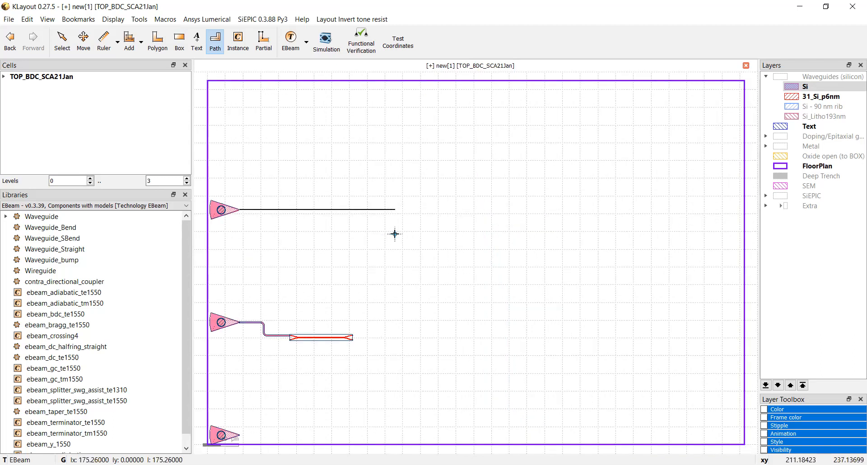
{"action": "left_click", "coordinate": [393, 266]}
{"action": "left_click", "coordinate": [393, 335]}
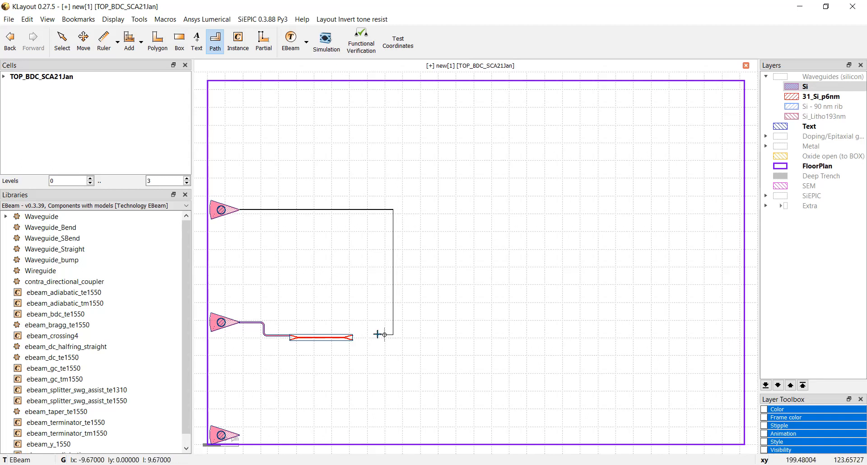
{"action": "scroll", "coordinate": [348, 335], "scroll_direction": "up", "scroll_amount": 4}
{"action": "scroll", "coordinate": [369, 333], "scroll_direction": "up", "scroll_amount": 8}
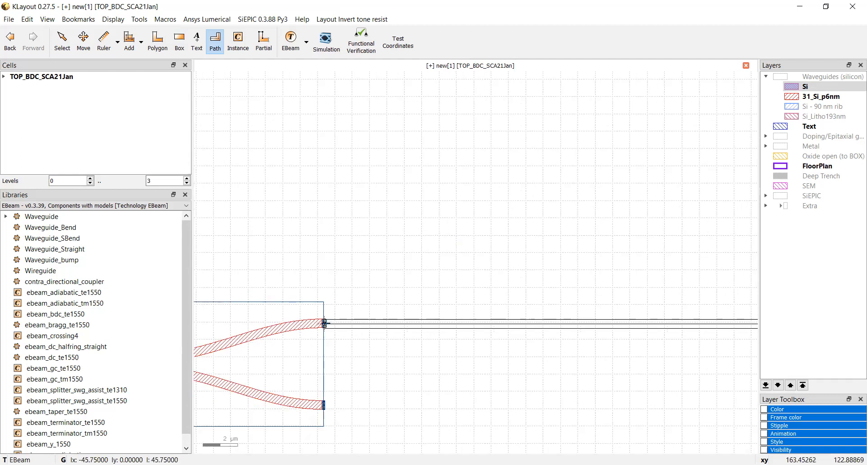
{"action": "scroll", "coordinate": [324, 323], "scroll_direction": "up", "scroll_amount": 2}
{"action": "scroll", "coordinate": [326, 324], "scroll_direction": "up", "scroll_amount": 3}
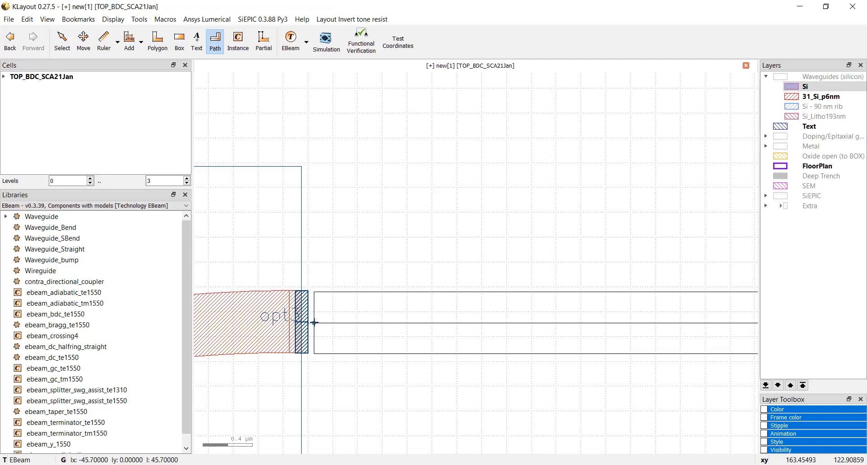
{"action": "double_click", "coordinate": [315, 323]}
- Draw a 0.5 µm wide Si path from the bottom grating coupler, about 173 µm right, 108 µm up and 45 µm back to the broadband coupler's lower right-hand port
{"action": "scroll", "coordinate": [315, 324], "scroll_direction": "down", "scroll_amount": 5}
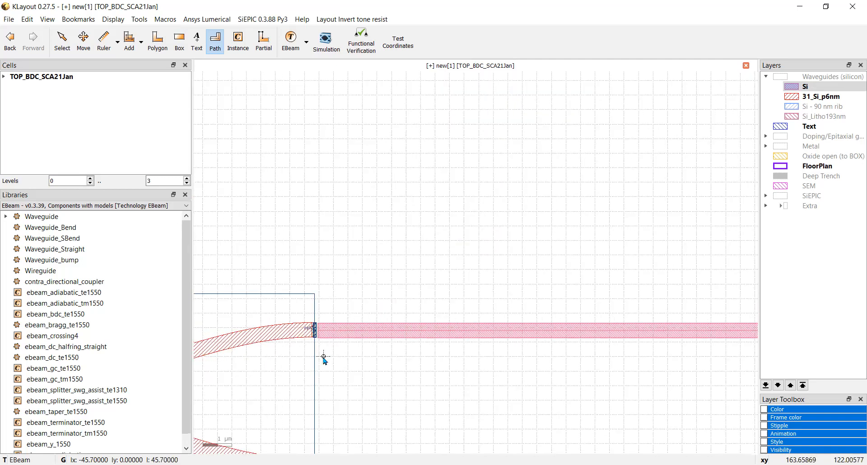
{"action": "scroll", "coordinate": [315, 387], "scroll_direction": "down", "scroll_amount": 5}
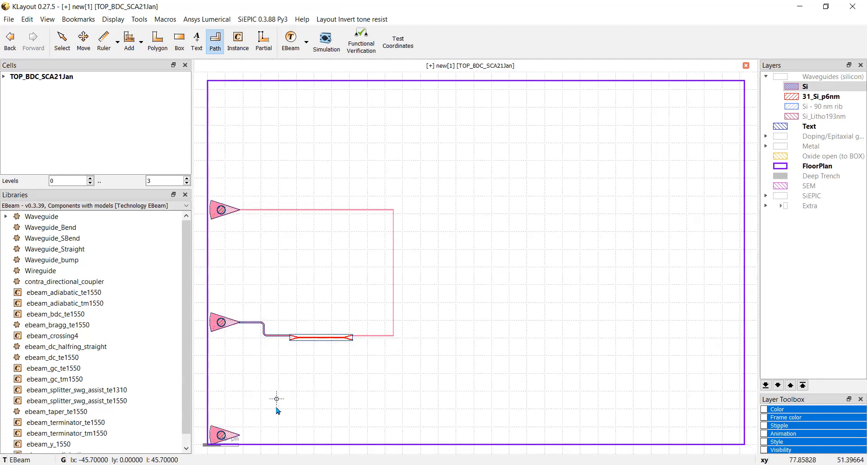
{"action": "scroll", "coordinate": [240, 437], "scroll_direction": "up", "scroll_amount": 5}
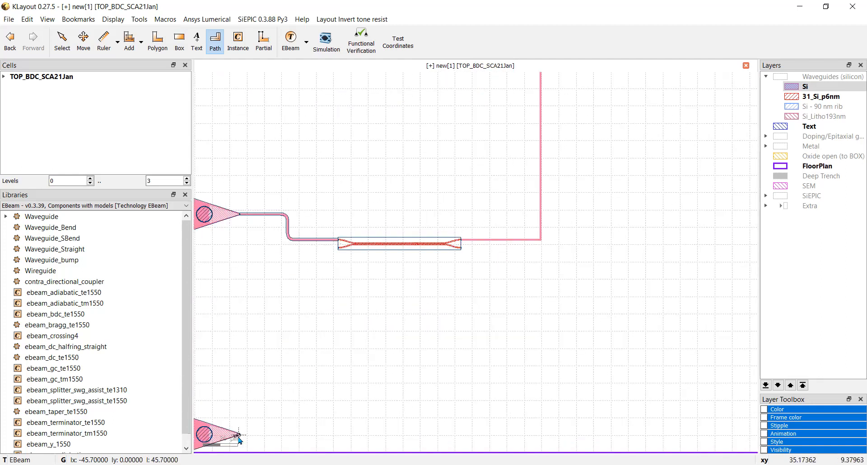
{"action": "scroll", "coordinate": [240, 434], "scroll_direction": "up", "scroll_amount": 4}
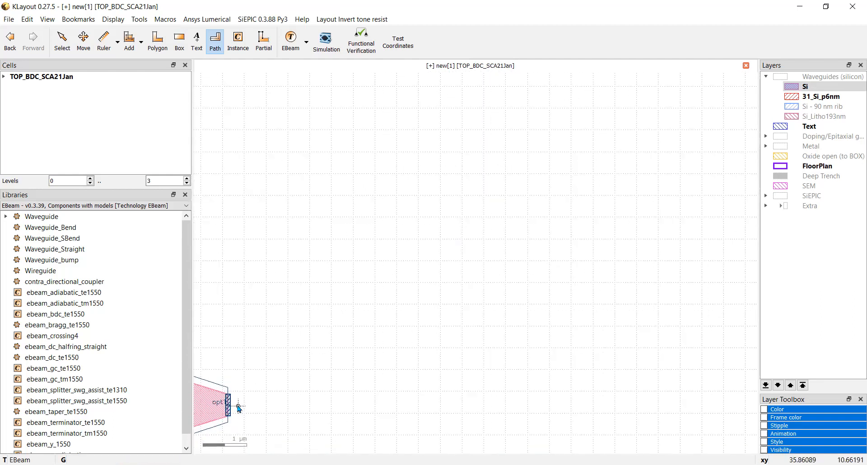
{"action": "left_click", "coordinate": [237, 404]}
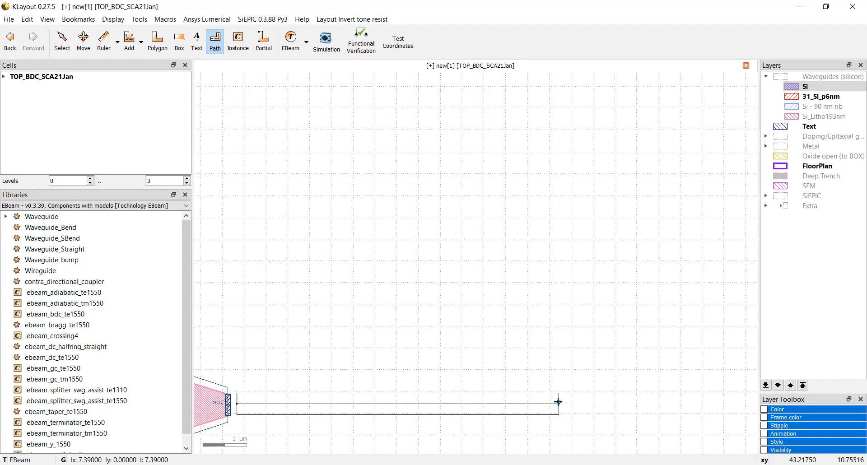
{"action": "scroll", "coordinate": [559, 401], "scroll_direction": "up", "scroll_amount": 2}
{"action": "scroll", "coordinate": [499, 404], "scroll_direction": "down", "scroll_amount": 4}
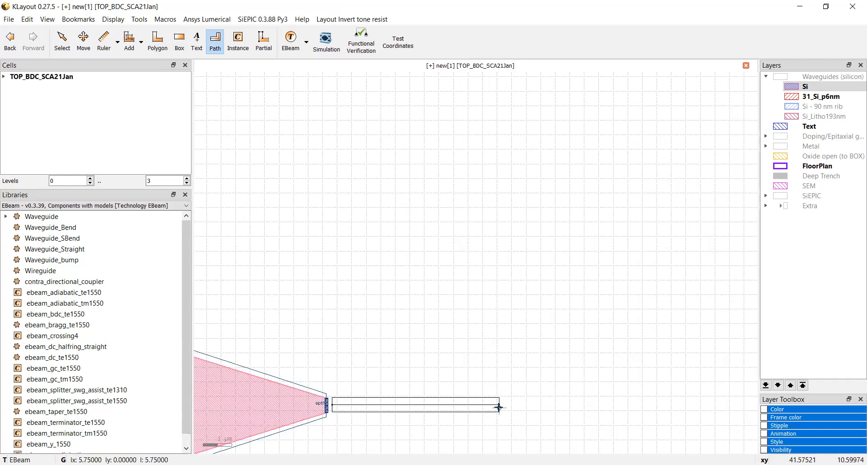
{"action": "key", "text": "F2"}
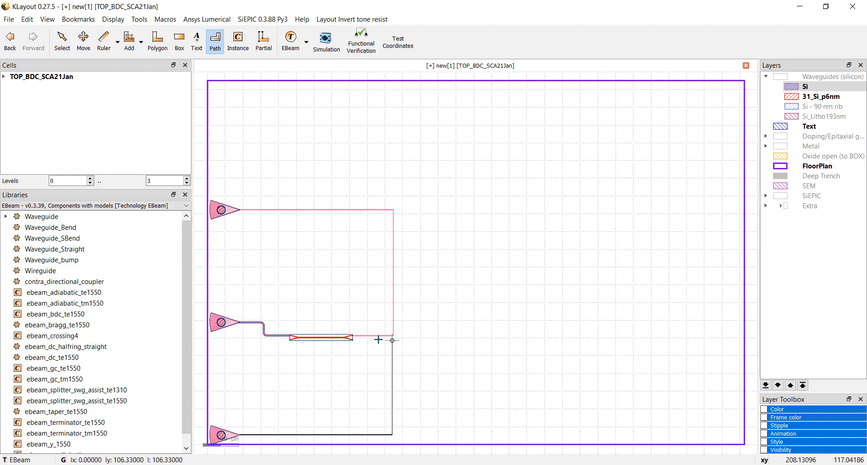
{"action": "scroll", "coordinate": [354, 339], "scroll_direction": "up", "scroll_amount": 6}
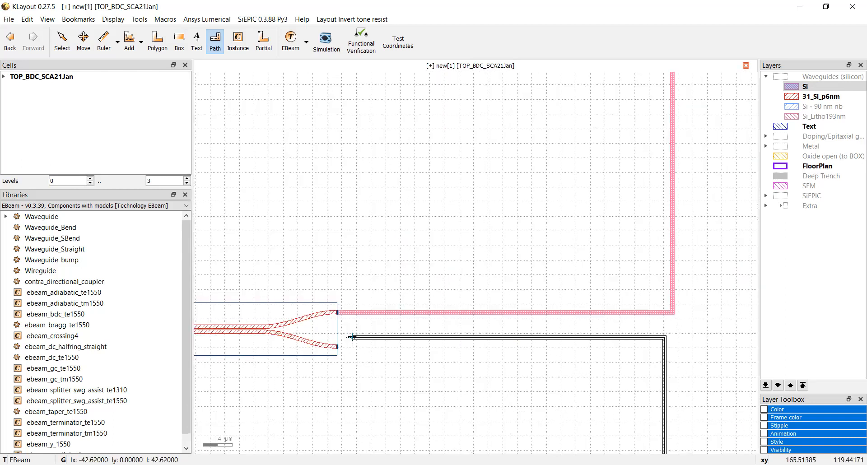
{"action": "scroll", "coordinate": [353, 337], "scroll_direction": "up", "scroll_amount": 5}
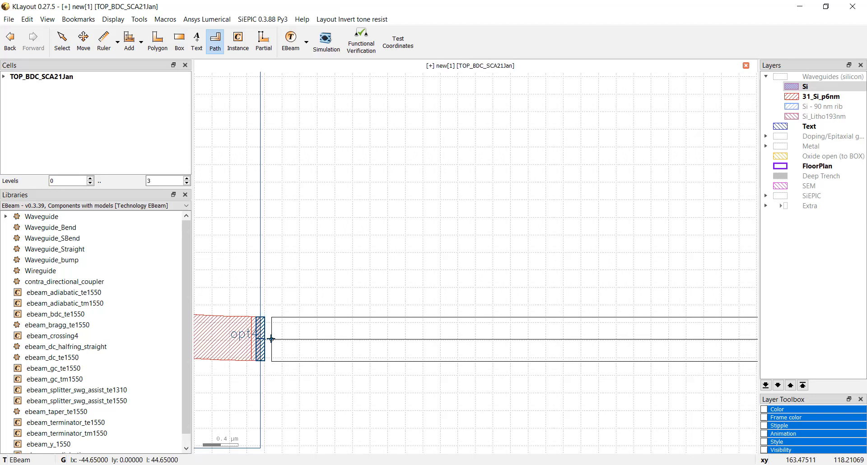
{"action": "double_click", "coordinate": [271, 338]}
- Convert both new Si paths into waveguides joining the top and bottom grating couplers to the broadband coupler's right-hand ports
{"action": "scroll", "coordinate": [305, 299], "scroll_direction": "down", "scroll_amount": 3}
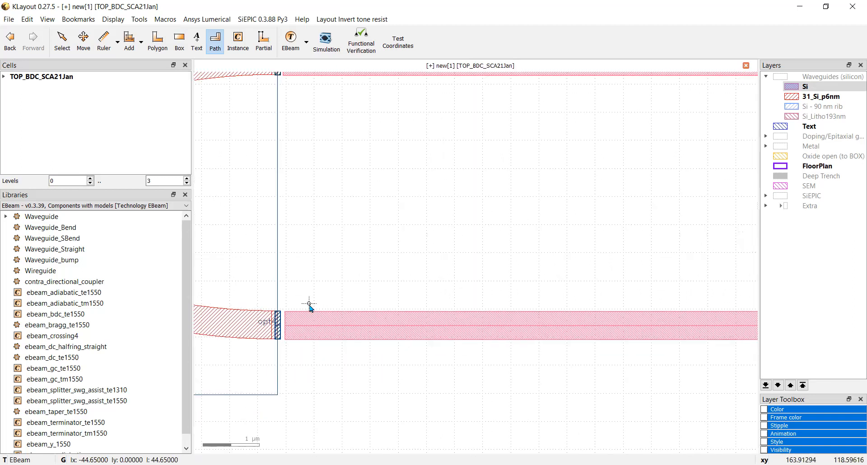
{"action": "scroll", "coordinate": [256, 170], "scroll_direction": "down", "scroll_amount": 3}
{"action": "left_click", "coordinate": [256, 20]}
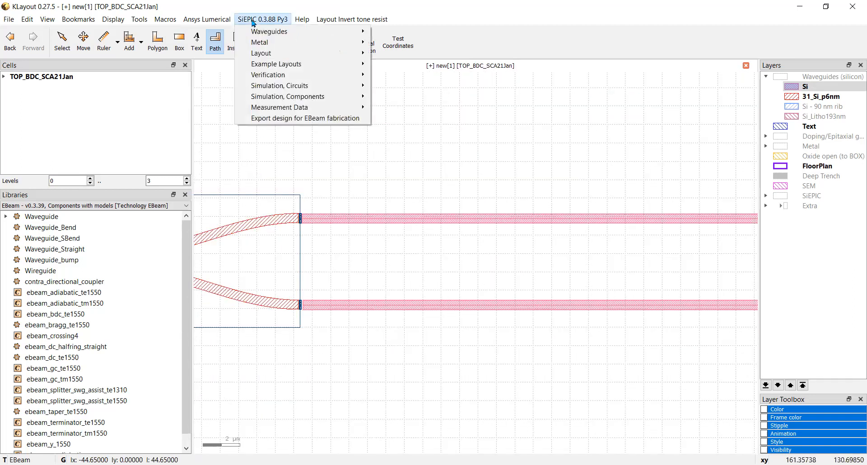
{"action": "mouse_move", "coordinate": [273, 36]}
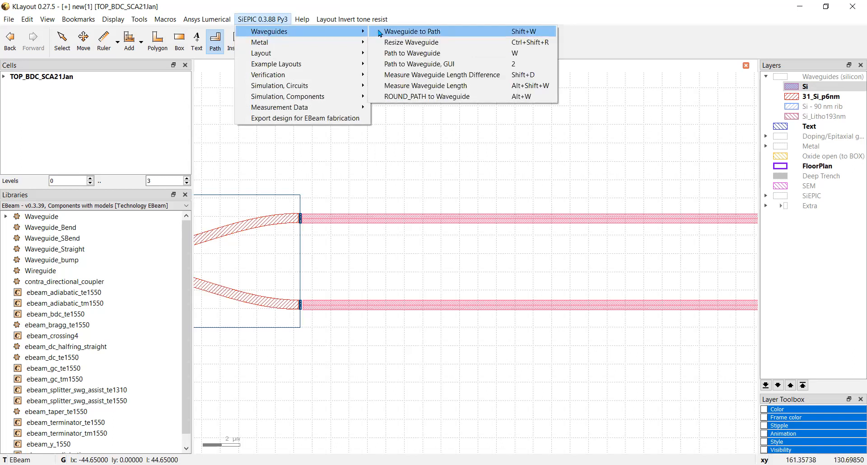
{"action": "left_click", "coordinate": [401, 54]}
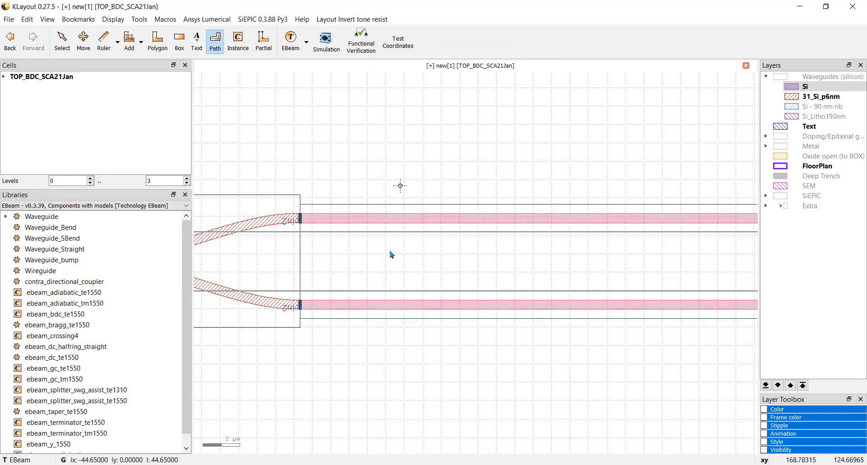
- Examine the routed waveguides, their connections to the ebeam_bdc_te1550 coupler, and the tapered width change in its central coupling section
{"action": "scroll", "coordinate": [329, 325], "scroll_direction": "down", "scroll_amount": 3}
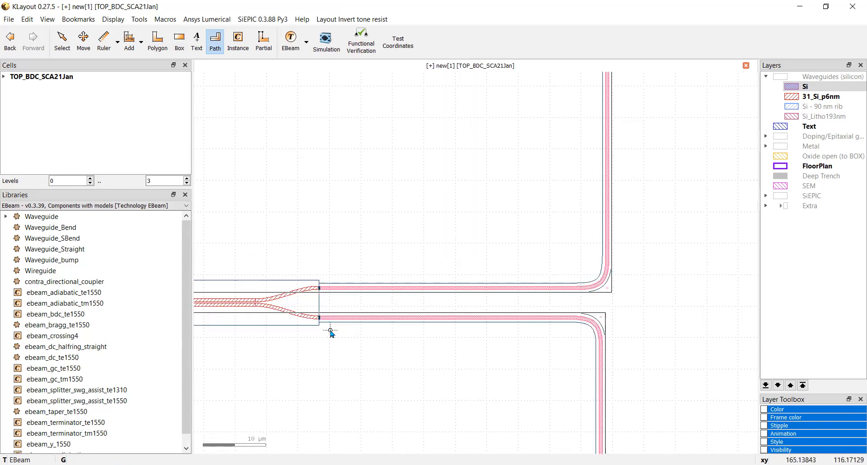
{"action": "scroll", "coordinate": [331, 334], "scroll_direction": "down", "scroll_amount": 6}
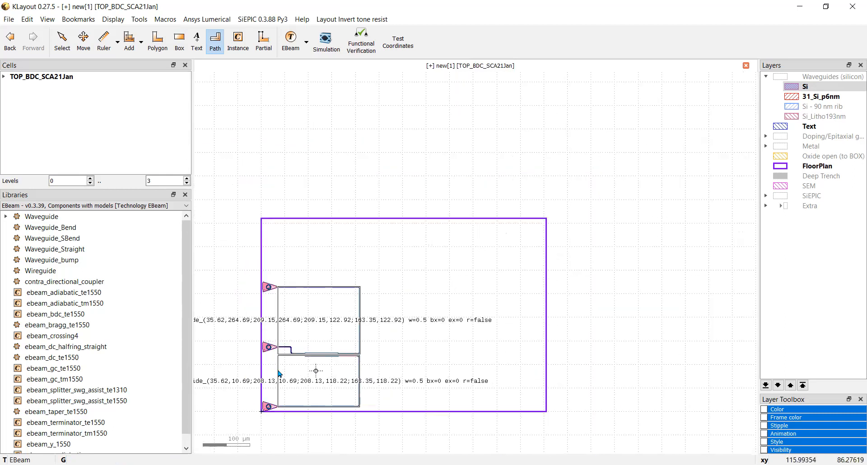
{"action": "scroll", "coordinate": [259, 364], "scroll_direction": "up", "scroll_amount": 3}
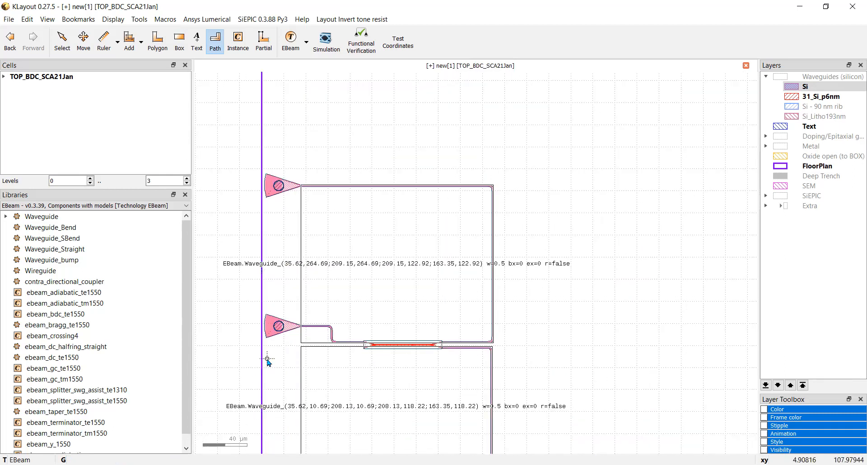
{"action": "scroll", "coordinate": [362, 349], "scroll_direction": "up", "scroll_amount": 2}
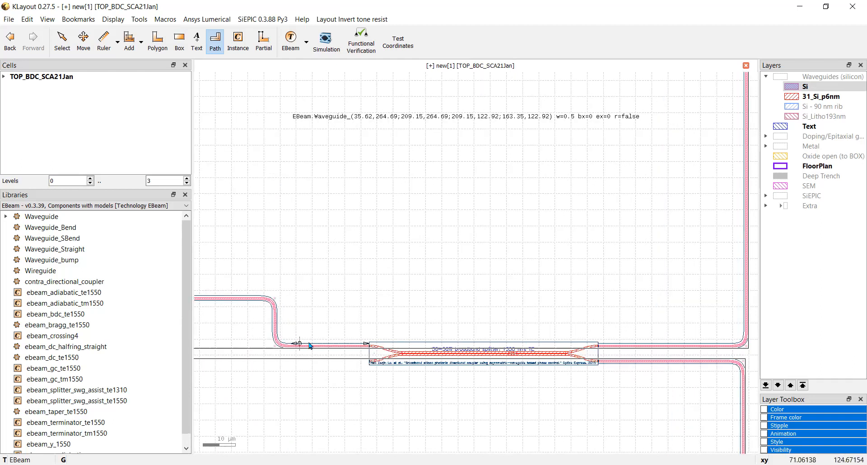
{"action": "scroll", "coordinate": [343, 351], "scroll_direction": "up", "scroll_amount": 3}
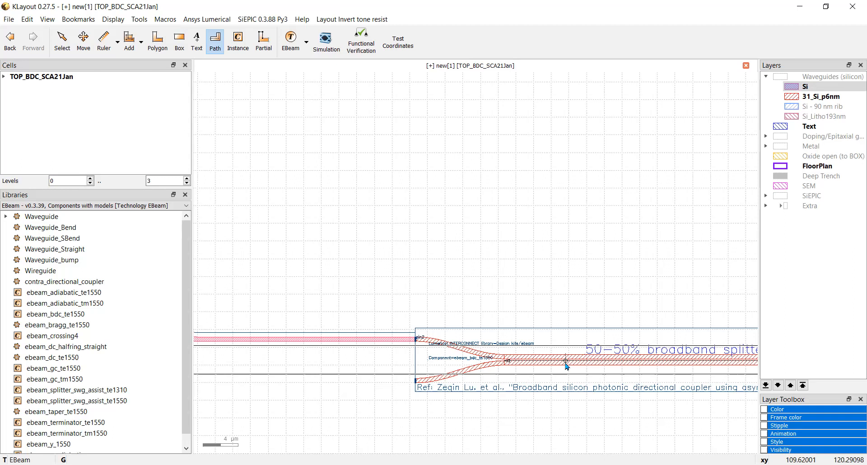
{"action": "key", "text": "F2"}
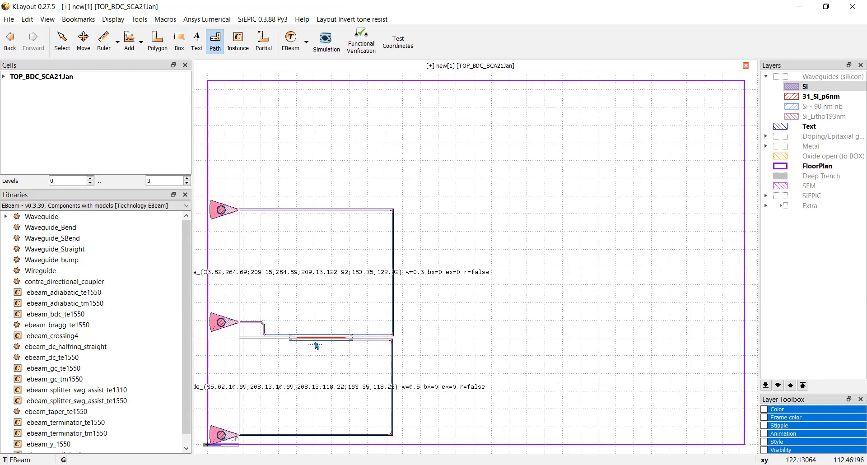
{"action": "scroll", "coordinate": [316, 342], "scroll_direction": "up", "scroll_amount": 4}
{"action": "scroll", "coordinate": [316, 343], "scroll_direction": "up", "scroll_amount": 3}
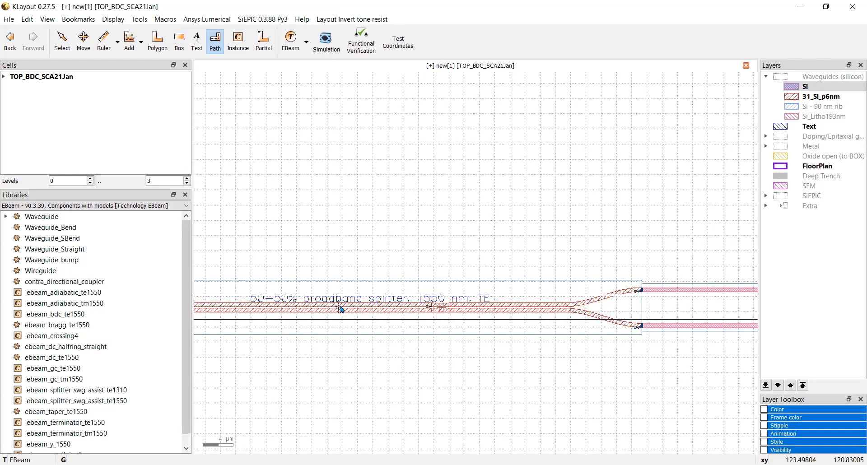
{"action": "scroll", "coordinate": [439, 310], "scroll_direction": "up", "scroll_amount": 3}
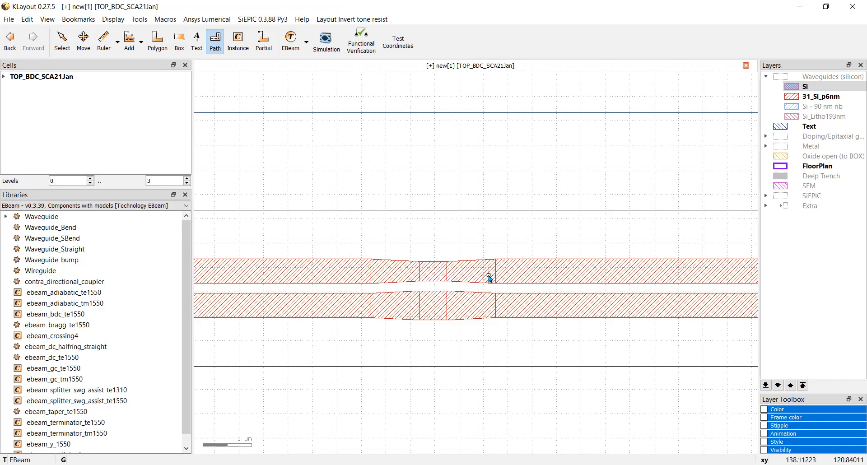
{"action": "left_click", "coordinate": [450, 291]}
{"action": "left_click", "coordinate": [399, 320]}
{"action": "scroll", "coordinate": [381, 322], "scroll_direction": "down", "scroll_amount": 2}
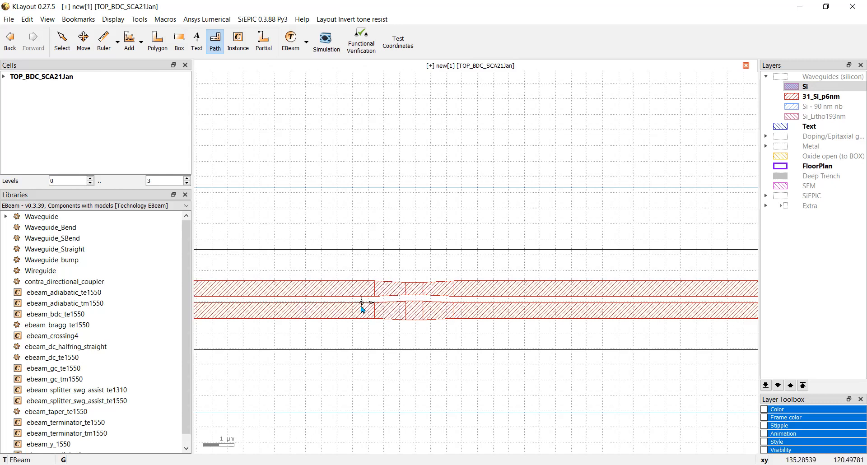
{"action": "scroll", "coordinate": [363, 309], "scroll_direction": "down", "scroll_amount": 1}
{"action": "scroll", "coordinate": [363, 312], "scroll_direction": "down", "scroll_amount": 5}
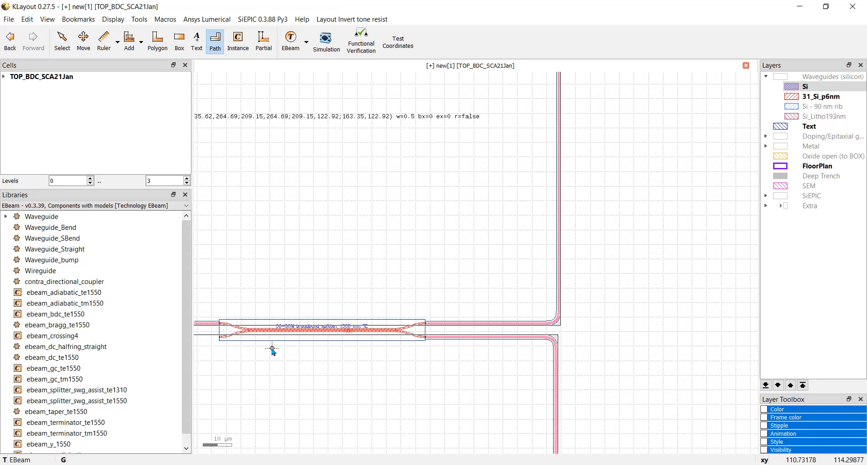
{"action": "scroll", "coordinate": [272, 348], "scroll_direction": "down", "scroll_amount": 3}
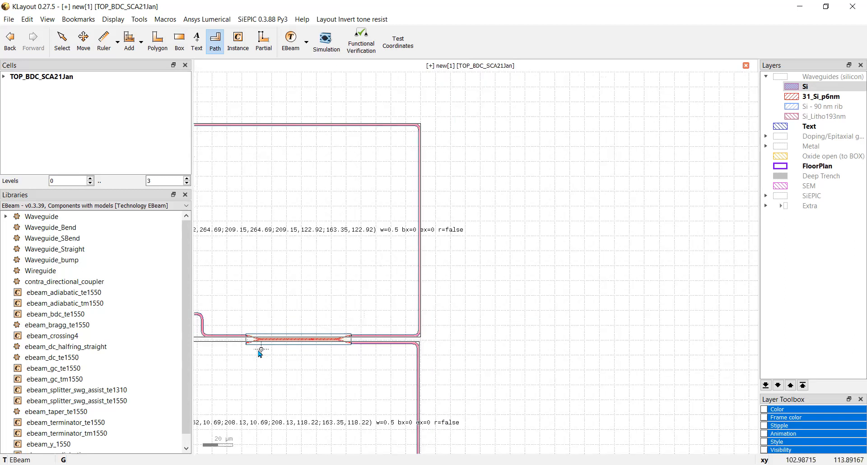
{"action": "scroll", "coordinate": [261, 348], "scroll_direction": "down", "scroll_amount": 6}
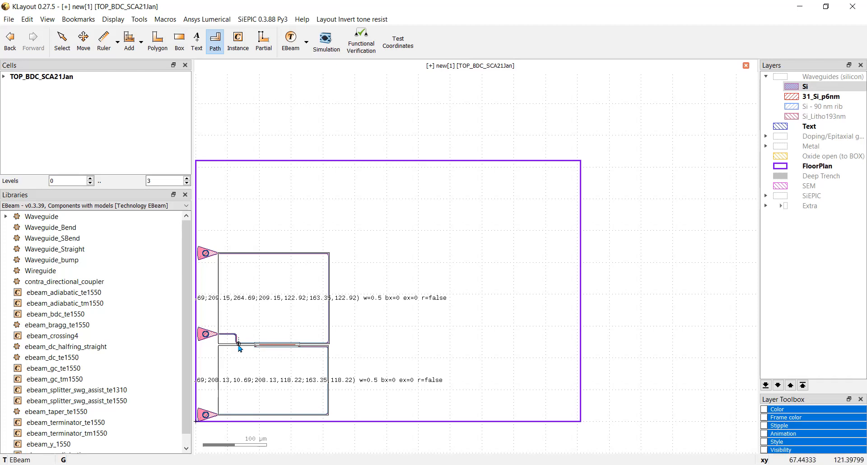
{"action": "scroll", "coordinate": [239, 347], "scroll_direction": "up", "scroll_amount": 2}
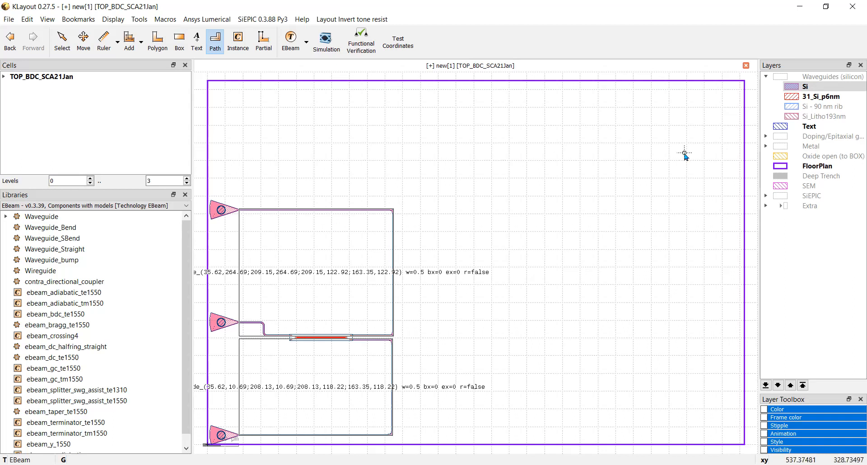
- Set up a Text-layer label reading Opt_in_TE_BDC_SCA21Jan, left and bottom aligned, with text size 2
{"action": "left_click", "coordinate": [783, 127]}
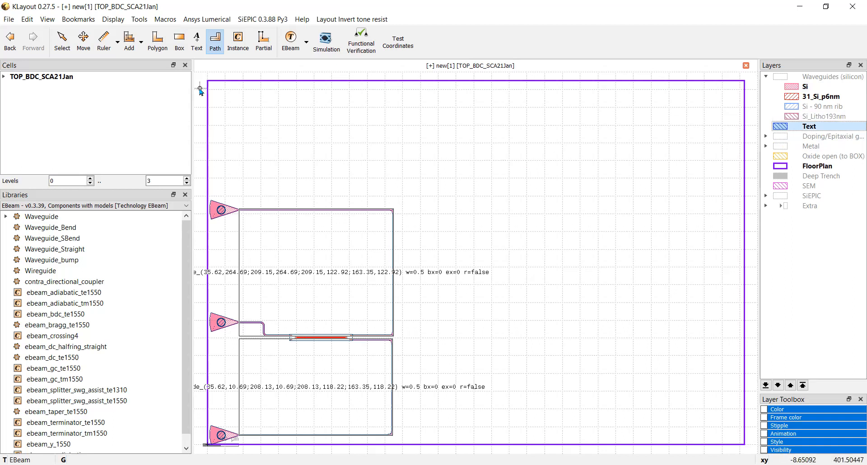
{"action": "double_click", "coordinate": [197, 41]}
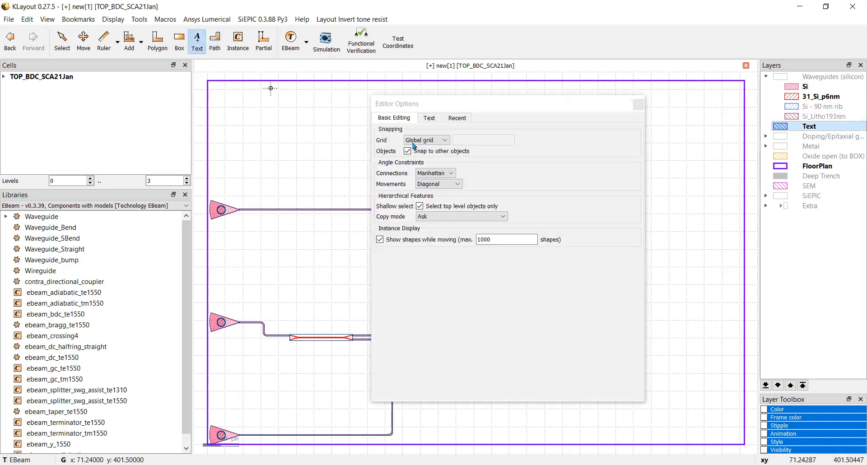
{"action": "left_click", "coordinate": [428, 118]}
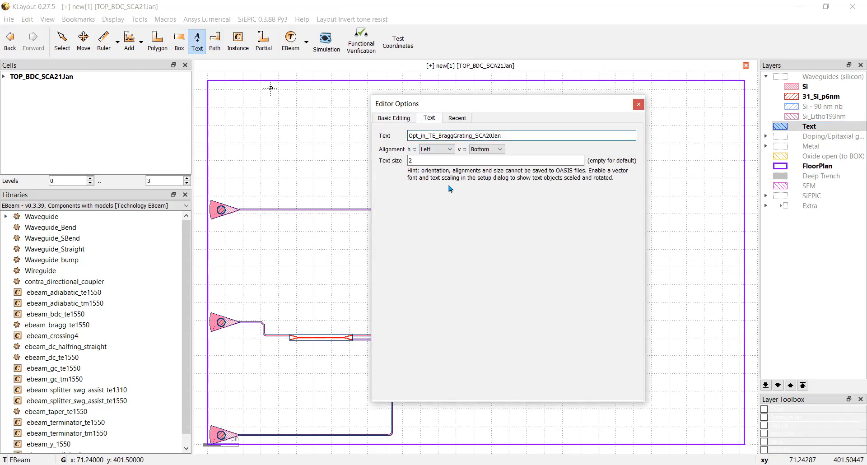
{"action": "key", "text": "BackSpace"}
{"action": "key", "text": "BackSpace"}
{"action": "key", "text": "BackSpace"}
{"action": "key", "text": "BackSpace"}
{"action": "key", "text": "BackSpace"}
{"action": "key", "text": "BackSpace"}
{"action": "key", "text": "BackSpace"}
{"action": "key", "text": "BackSpace"}
{"action": "key", "text": "BackSpace"}
{"action": "key", "text": "BackSpace"}
{"action": "key", "text": "BackSpace"}
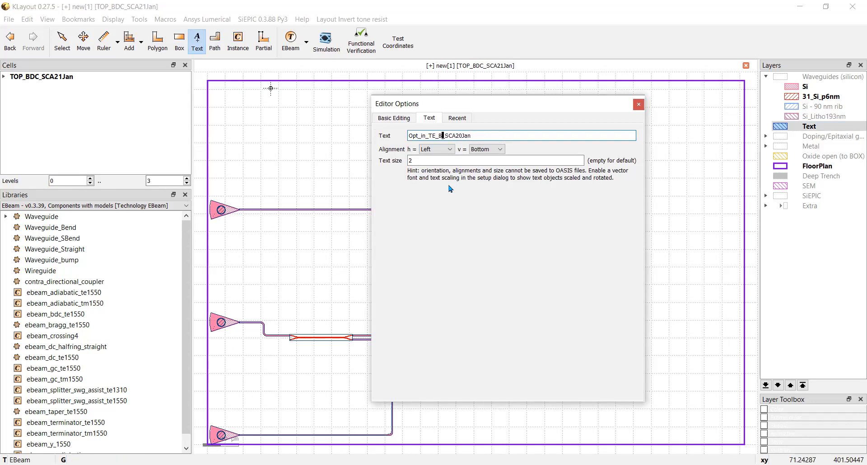
{"action": "type", "text": "DC"}
{"action": "left_click", "coordinate": [469, 135]}
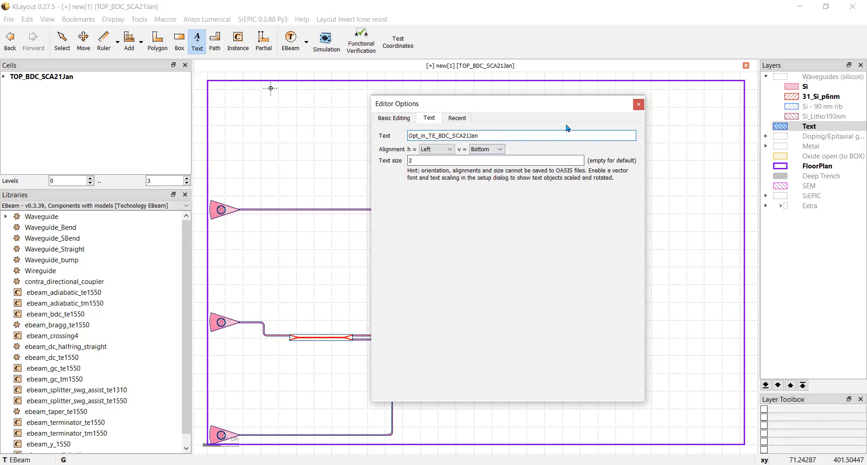
{"action": "left_click", "coordinate": [639, 106]}
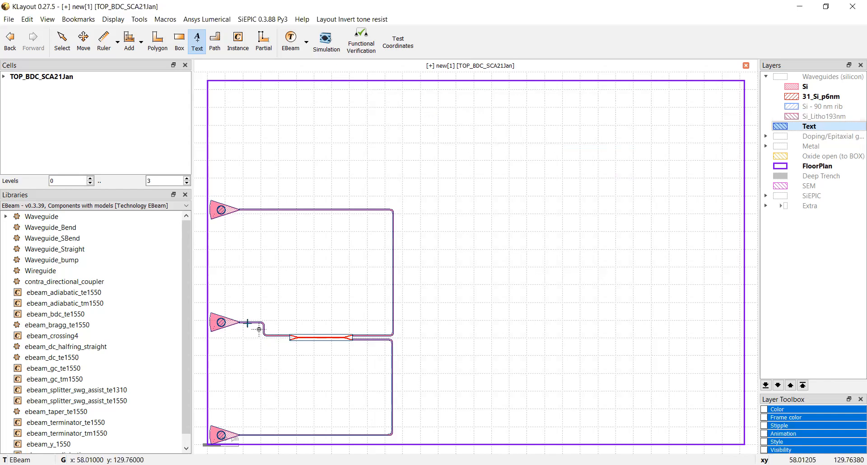
- Place the Opt_in_TE_BDC_SCA21Jan label at the middle grating coupler's waveguide port, at about x 35.62, y 137.69 µm
{"action": "scroll", "coordinate": [233, 321], "scroll_direction": "up", "scroll_amount": 2}
{"action": "scroll", "coordinate": [233, 321], "scroll_direction": "up", "scroll_amount": 5}
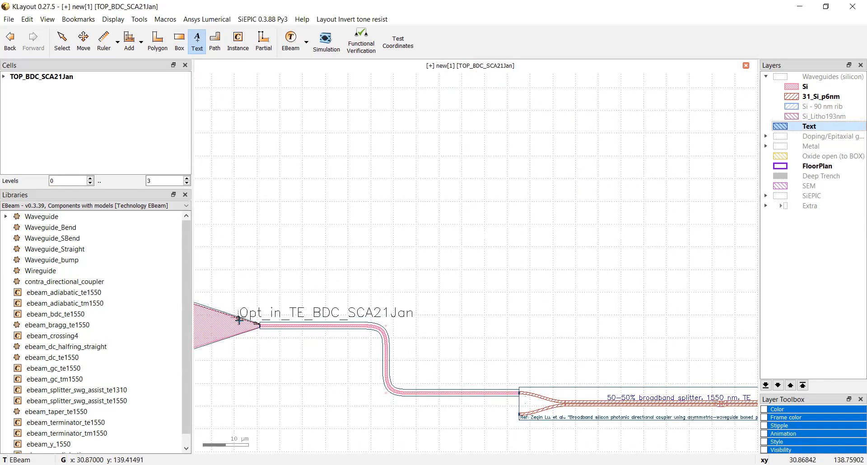
{"action": "scroll", "coordinate": [260, 325], "scroll_direction": "down", "scroll_amount": 1}
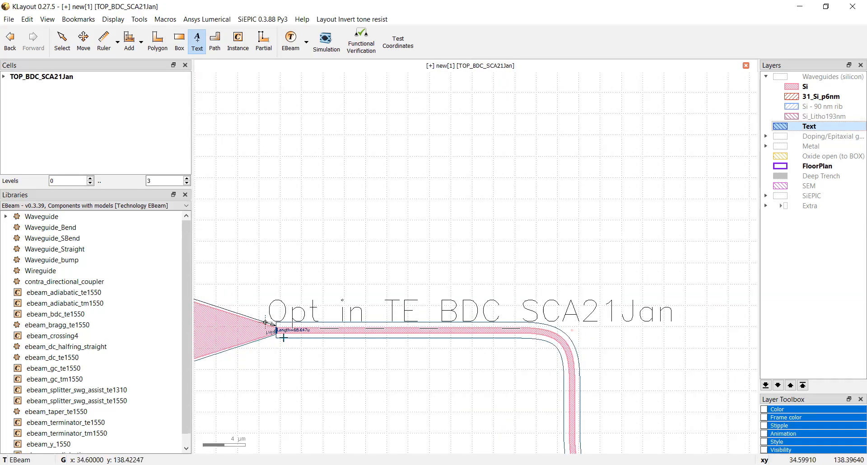
{"action": "scroll", "coordinate": [275, 334], "scroll_direction": "up", "scroll_amount": 6}
{"action": "scroll", "coordinate": [275, 338], "scroll_direction": "up", "scroll_amount": 3}
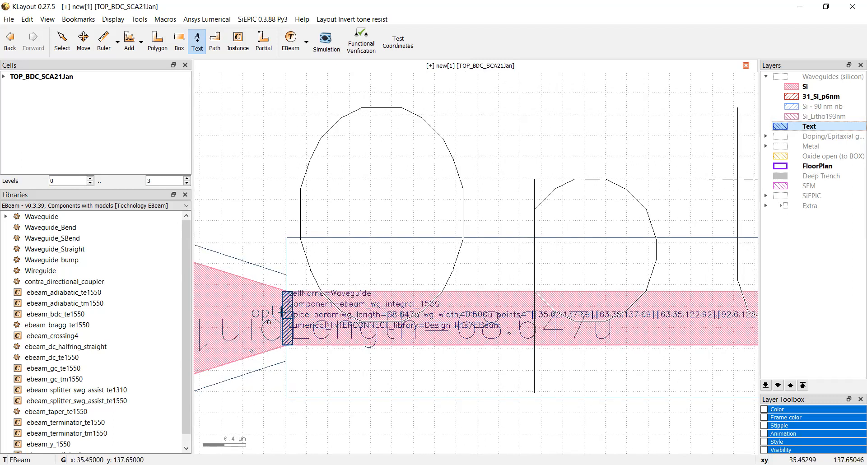
{"action": "scroll", "coordinate": [287, 316], "scroll_direction": "up", "scroll_amount": 1}
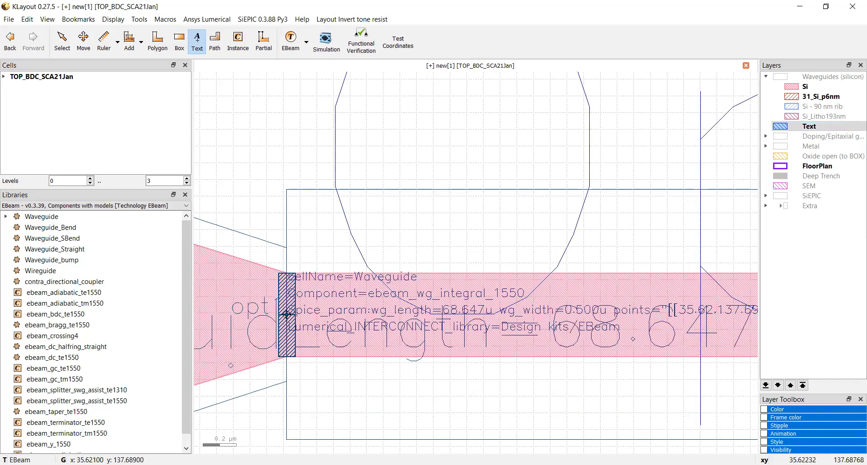
{"action": "key", "text": "F2"}
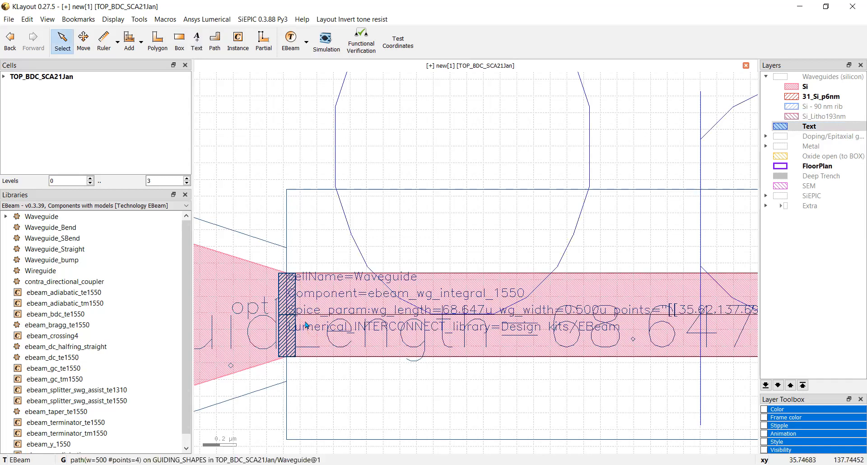
{"action": "scroll", "coordinate": [303, 321], "scroll_direction": "down", "scroll_amount": 5}
{"action": "scroll", "coordinate": [306, 323], "scroll_direction": "down", "scroll_amount": 4}
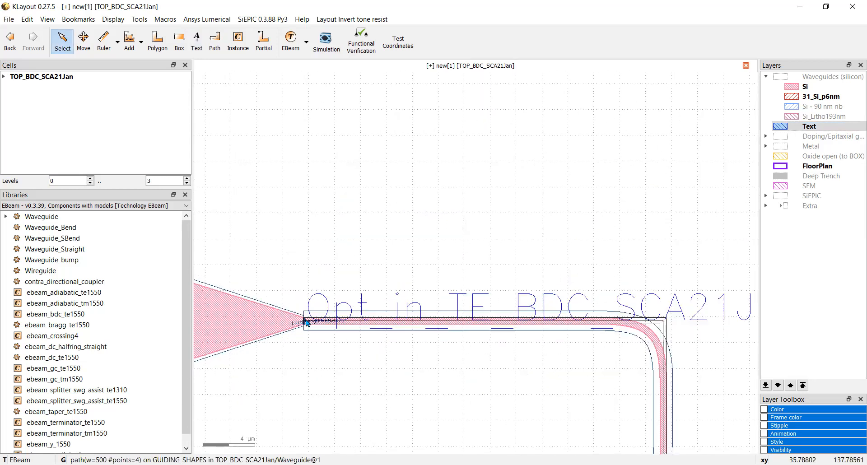
{"action": "scroll", "coordinate": [298, 365], "scroll_direction": "down", "scroll_amount": 6}
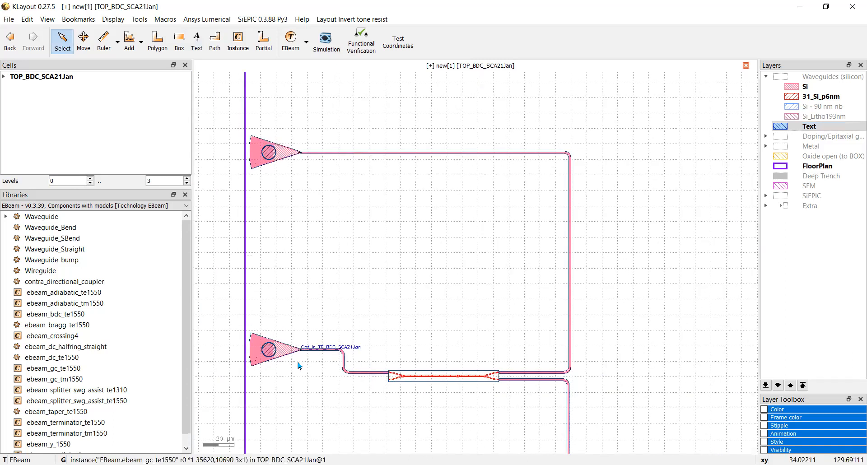
- Place a Lumerical_INTERCONNECT_Laser from the SiEPIC General library over the middle grating coupler
{"action": "left_click", "coordinate": [121, 207]}
{"action": "left_click", "coordinate": [79, 236]}
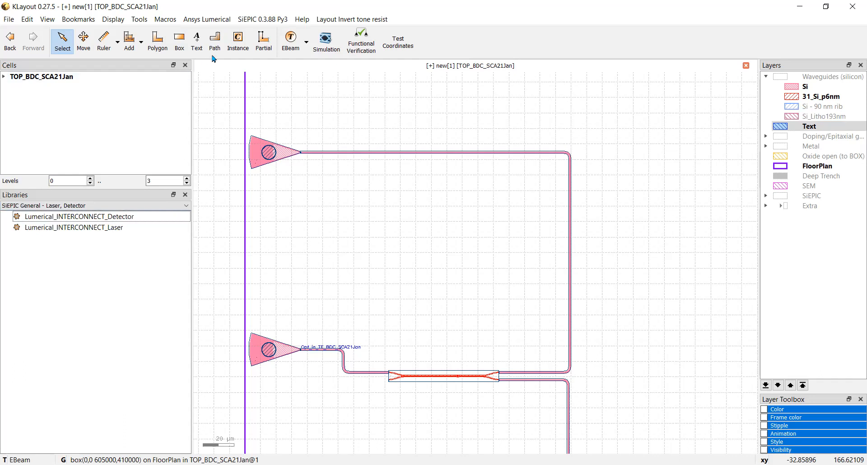
{"action": "left_click", "coordinate": [109, 231]}
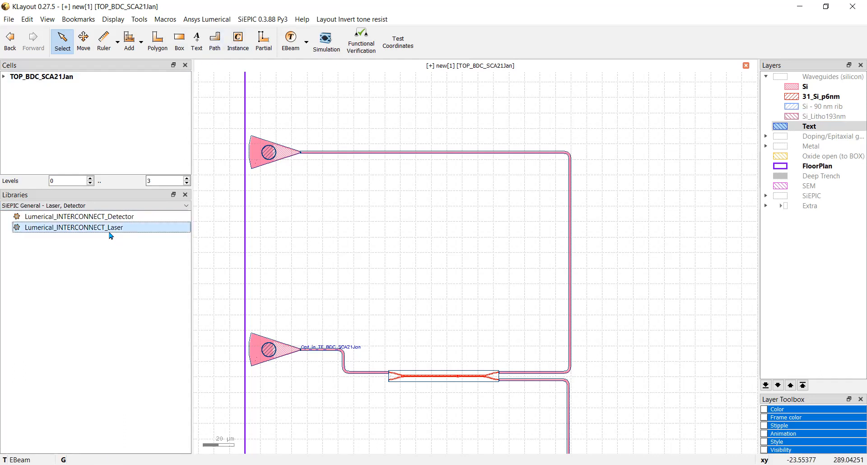
{"action": "left_click_drag", "start_coordinate": [109, 231], "coordinate": [274, 349]}
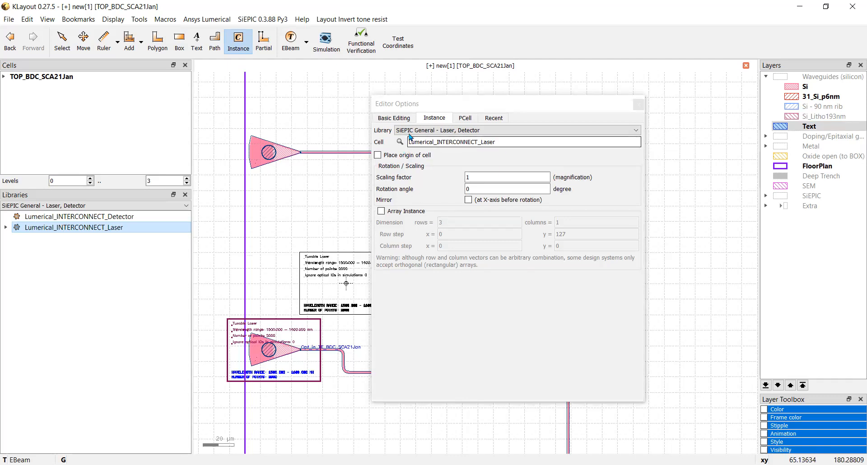
{"action": "left_click", "coordinate": [639, 105]}
- Place one Lumerical_INTERCONNECT_Detector over the top grating coupler and another over the bottom one
{"action": "left_click", "coordinate": [116, 220]}
{"action": "double_click", "coordinate": [118, 219]}
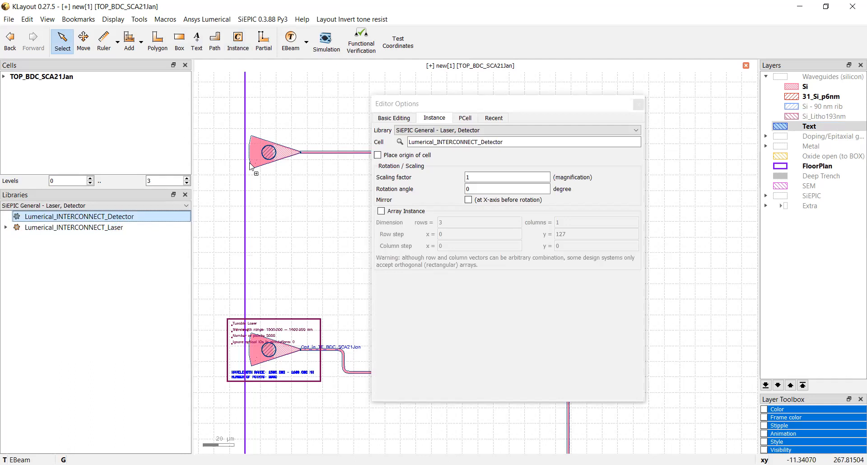
{"action": "left_click", "coordinate": [269, 154]}
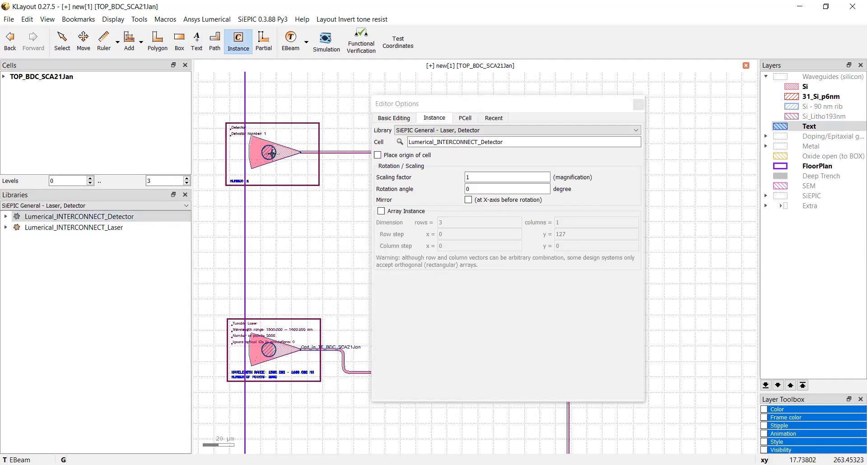
{"action": "scroll", "coordinate": [287, 359], "scroll_direction": "down", "scroll_amount": 5}
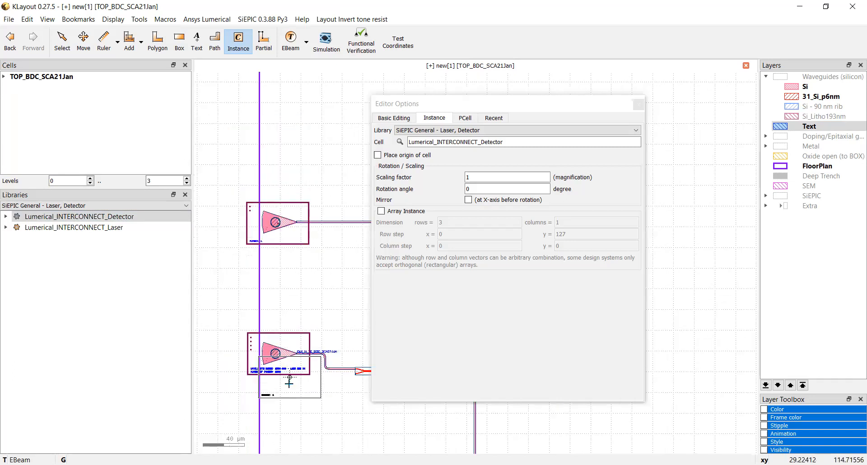
{"action": "left_click", "coordinate": [280, 452]}
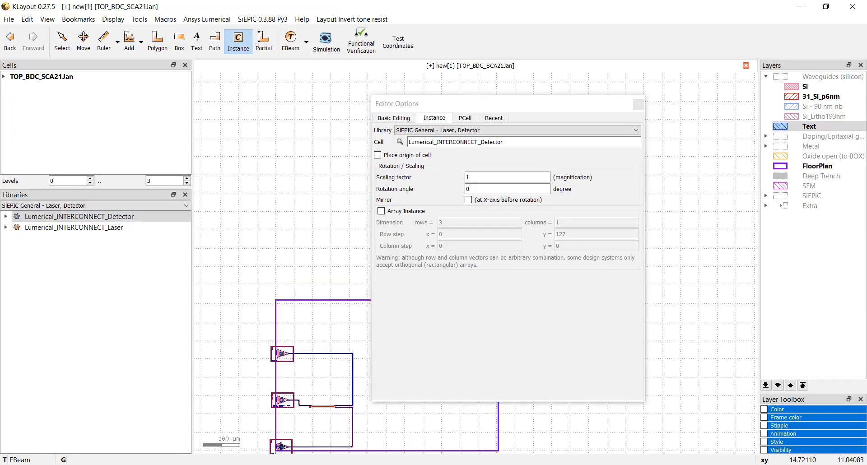
{"action": "key", "text": "Escape"}
- Set the detector number of the detector over the bottom grating coupler to 2
{"action": "scroll", "coordinate": [318, 425], "scroll_direction": "up", "scroll_amount": 6}
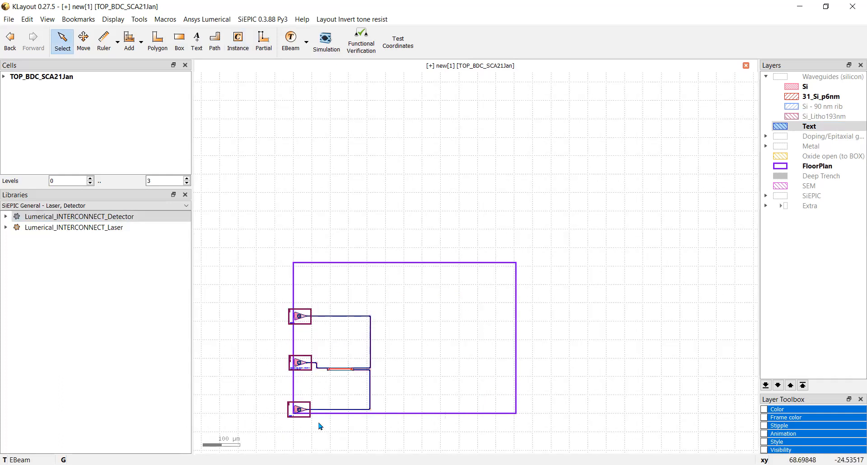
{"action": "scroll", "coordinate": [270, 312], "scroll_direction": "down", "scroll_amount": 6}
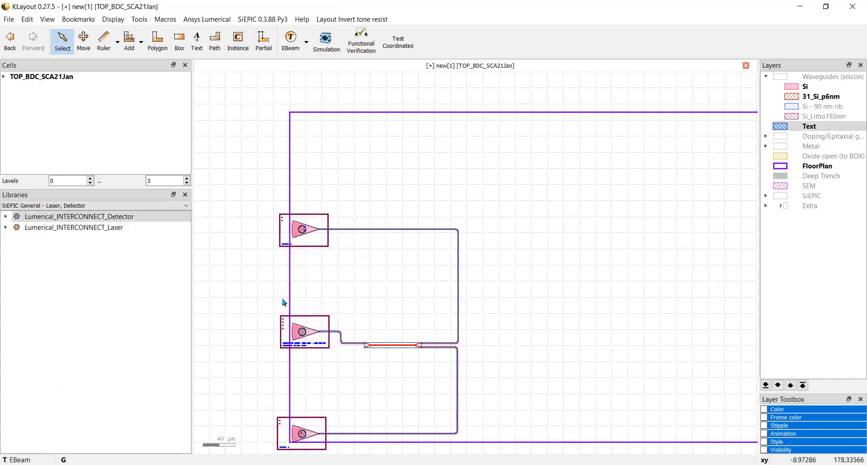
{"action": "left_click", "coordinate": [281, 382]}
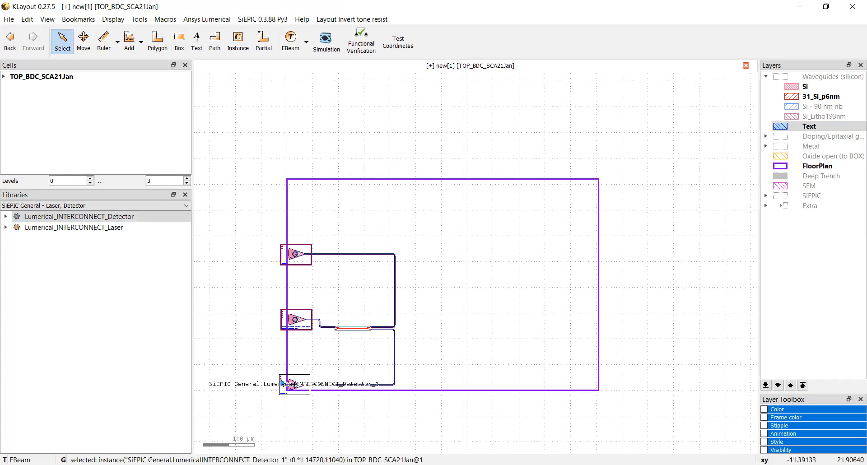
{"action": "key", "text": "q"}
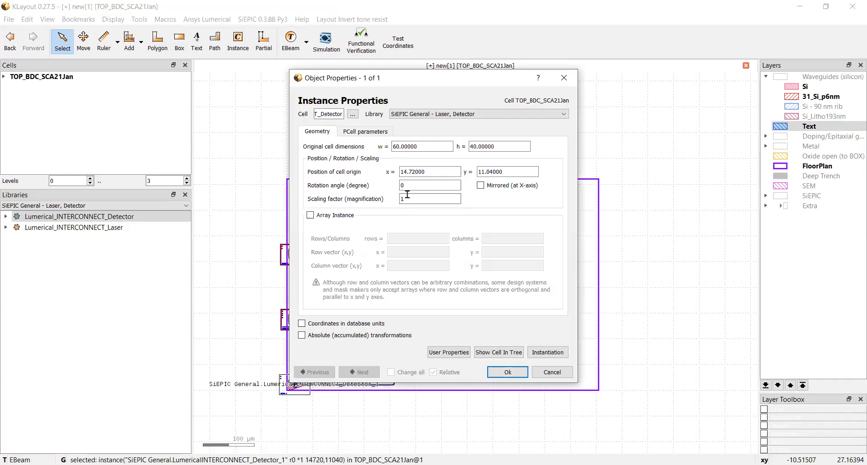
{"action": "left_click", "coordinate": [366, 132]}
{"action": "left_click", "coordinate": [368, 144]}
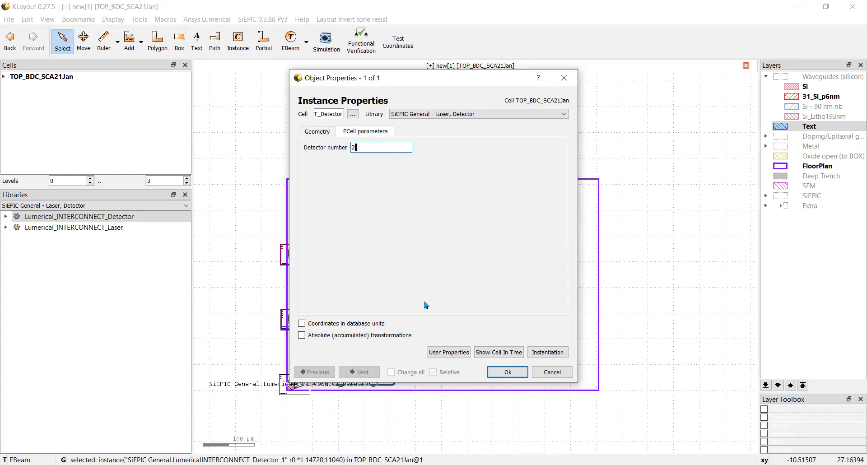
{"action": "left_click", "coordinate": [500, 375]}
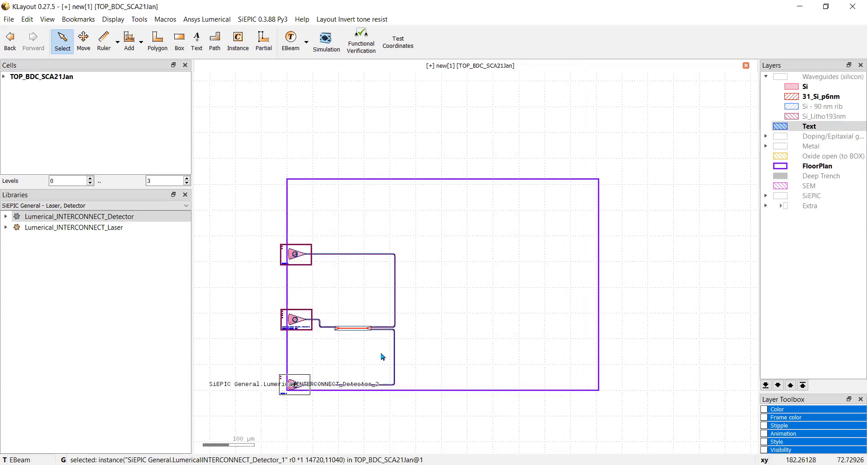
- Show the EBeam component library and choose the ebeam_terminator_te1550 cell for the coupler's unconnected lower input port
{"action": "scroll", "coordinate": [408, 334], "scroll_direction": "up", "scroll_amount": 1}
{"action": "scroll", "coordinate": [262, 328], "scroll_direction": "up", "scroll_amount": 3}
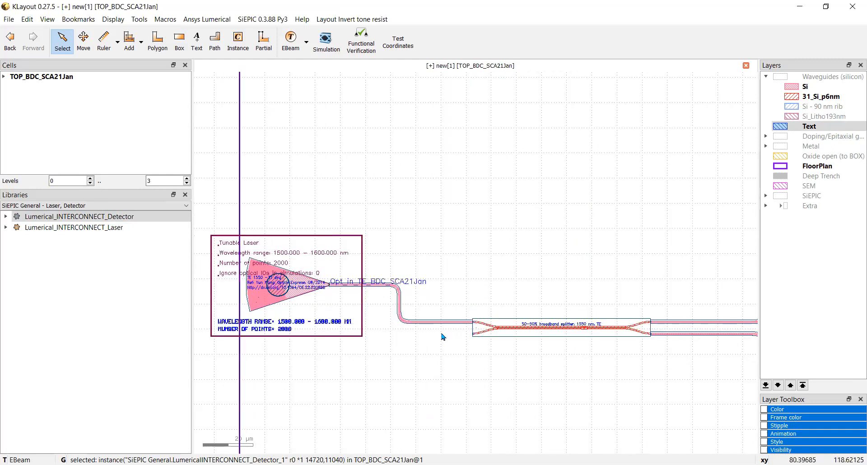
{"action": "scroll", "coordinate": [445, 334], "scroll_direction": "down", "scroll_amount": 2}
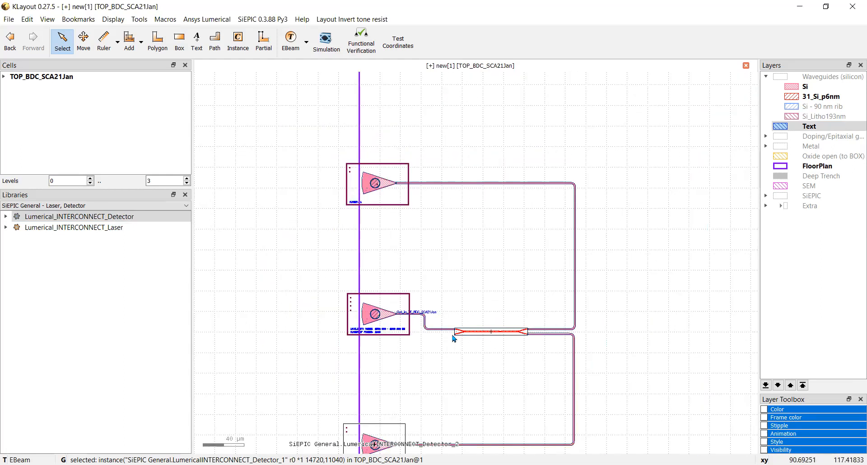
{"action": "scroll", "coordinate": [454, 336], "scroll_direction": "up", "scroll_amount": 2}
{"action": "scroll", "coordinate": [456, 337], "scroll_direction": "up", "scroll_amount": 2}
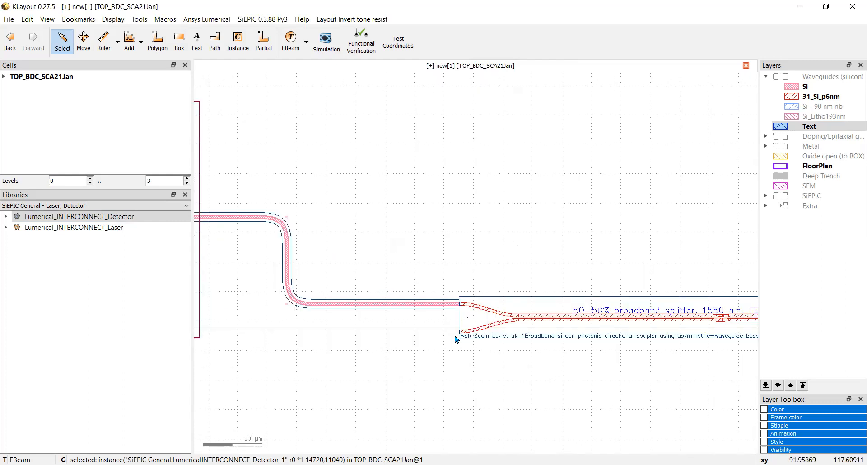
{"action": "left_click", "coordinate": [115, 209]}
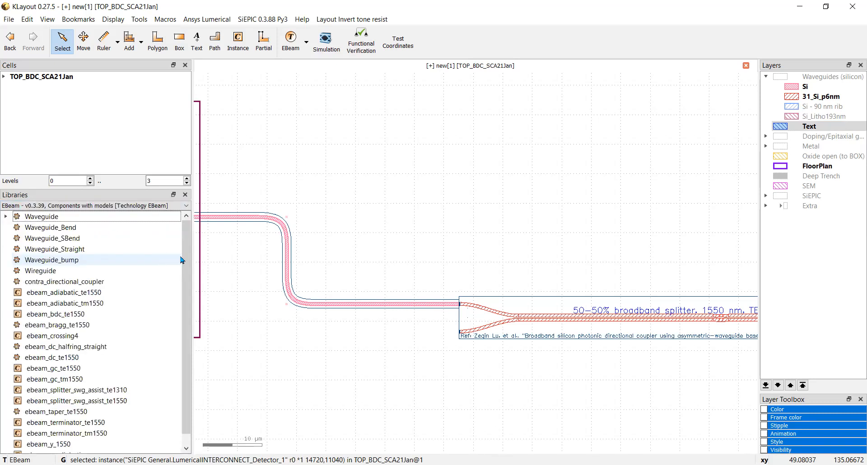
{"action": "left_click_drag", "start_coordinate": [185, 258], "coordinate": [185, 305]}
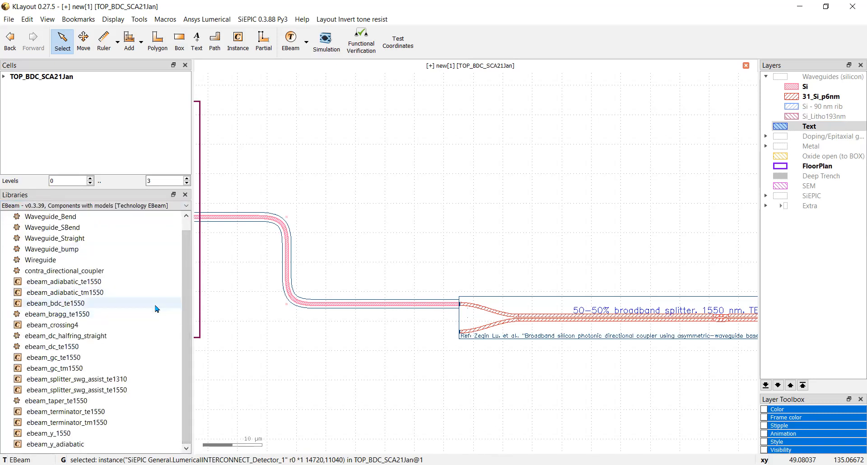
{"action": "left_click", "coordinate": [89, 415]}
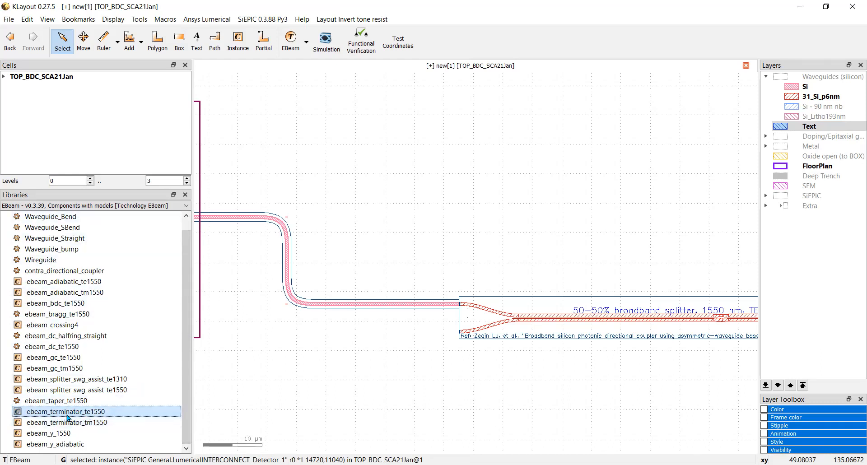
- Place the ebeam_terminator_te1550 unrotated beside the coupler's lower input port opt2, at about x 92.41, y 118.20 µm
{"action": "left_click_drag", "start_coordinate": [94, 414], "coordinate": [362, 371]}
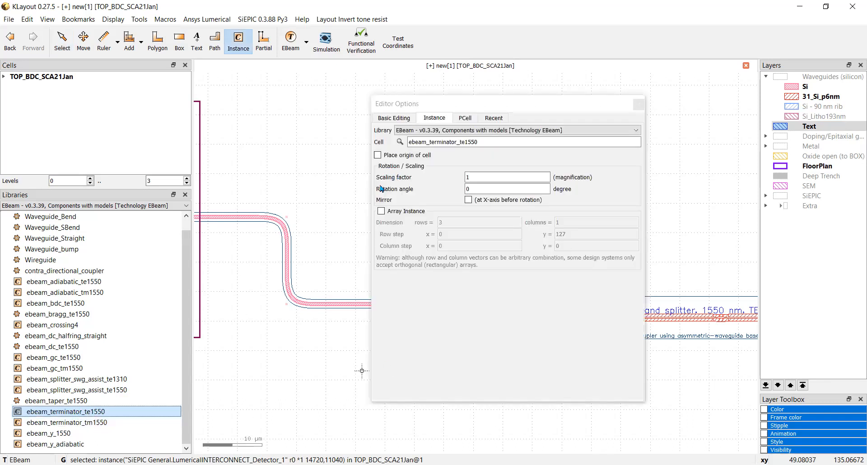
{"action": "left_click", "coordinate": [639, 105]}
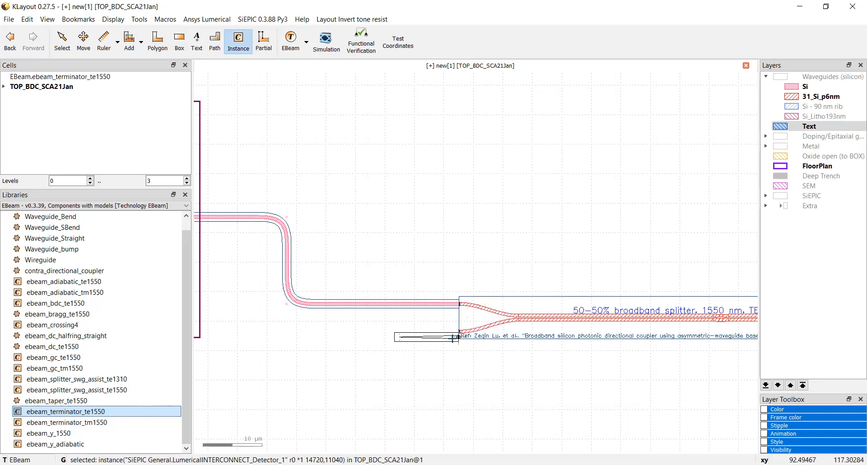
{"action": "scroll", "coordinate": [447, 330], "scroll_direction": "up", "scroll_amount": 4}
{"action": "scroll", "coordinate": [447, 329], "scroll_direction": "up", "scroll_amount": 3}
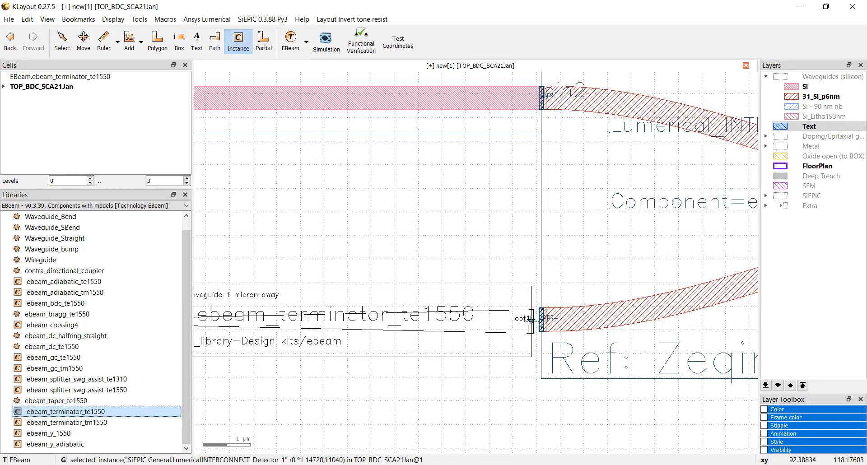
{"action": "left_click", "coordinate": [532, 320]}
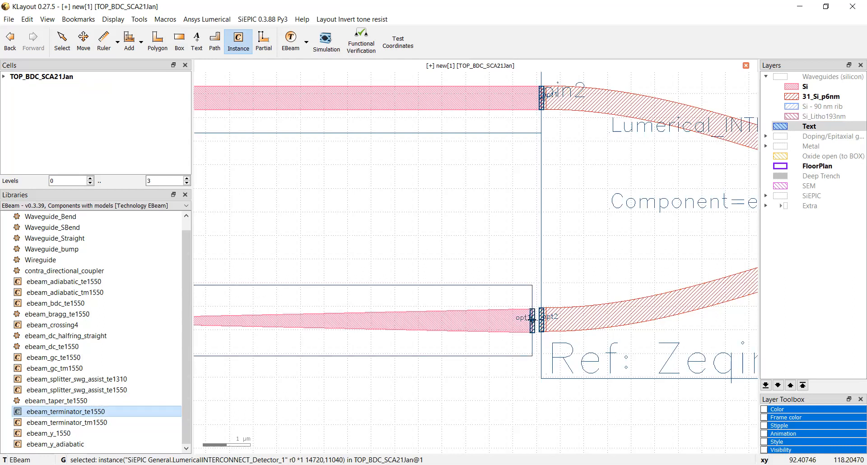
- Try to snap the placed terminator onto the coupler's opt2 port with the component snapping command
{"action": "key", "text": "Escape"}
{"action": "left_click", "coordinate": [401, 300]}
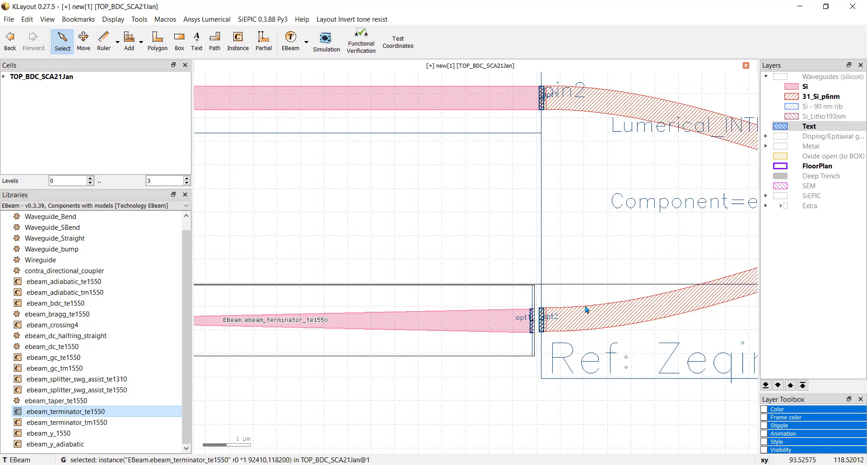
{"action": "key", "text": "o"}
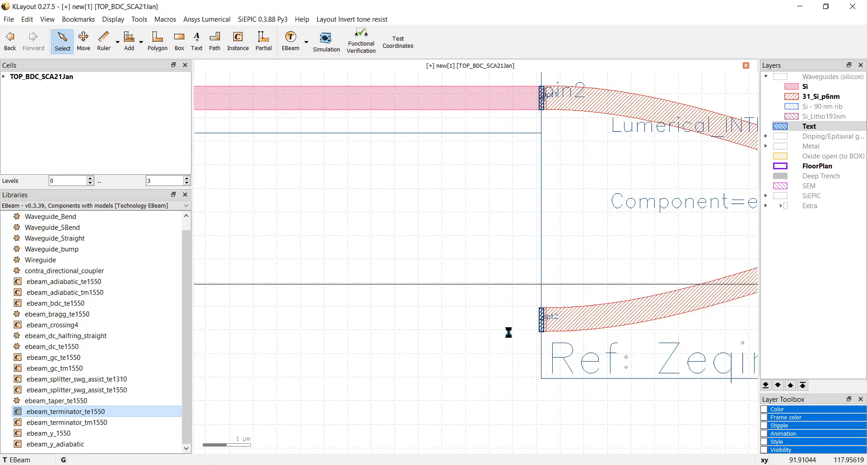
- Inspect the layout around both ends of the coupler to locate the terminator after the snap
{"action": "scroll", "coordinate": [509, 334], "scroll_direction": "down", "scroll_amount": 4}
{"action": "scroll", "coordinate": [499, 345], "scroll_direction": "down", "scroll_amount": 3}
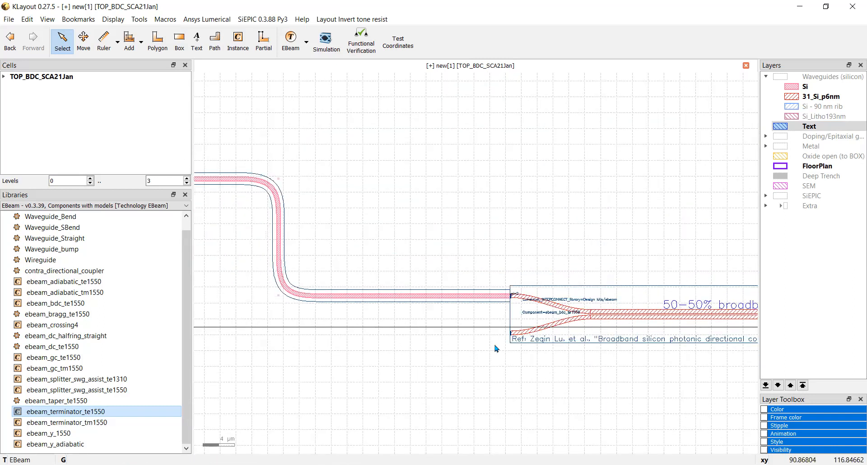
{"action": "scroll", "coordinate": [495, 345], "scroll_direction": "down", "scroll_amount": 2}
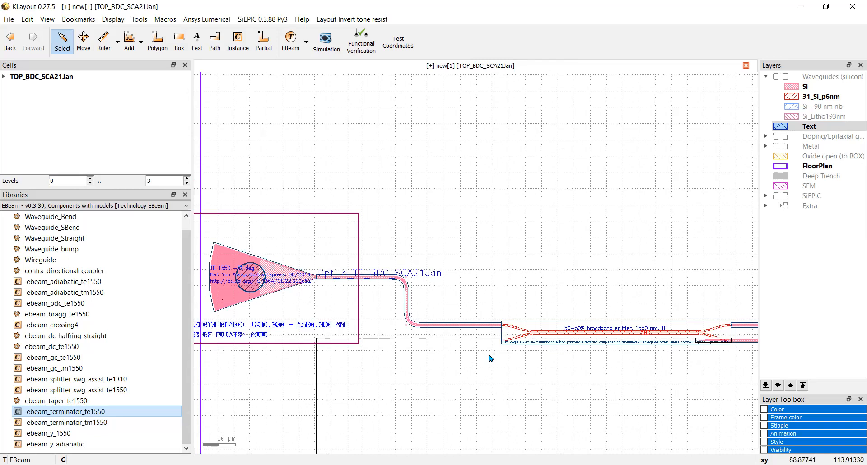
{"action": "scroll", "coordinate": [479, 368], "scroll_direction": "up", "scroll_amount": 5}
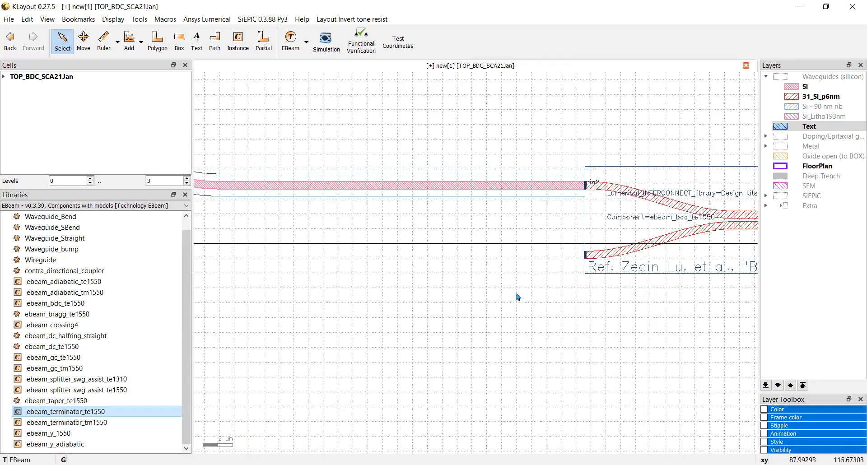
{"action": "scroll", "coordinate": [518, 297], "scroll_direction": "down", "scroll_amount": 5}
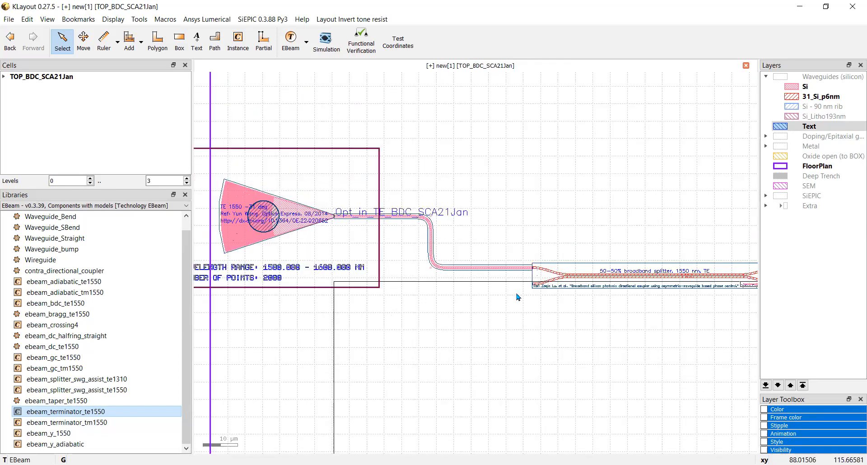
{"action": "scroll", "coordinate": [518, 296], "scroll_direction": "down", "scroll_amount": 2}
{"action": "scroll", "coordinate": [514, 307], "scroll_direction": "down", "scroll_amount": 3}
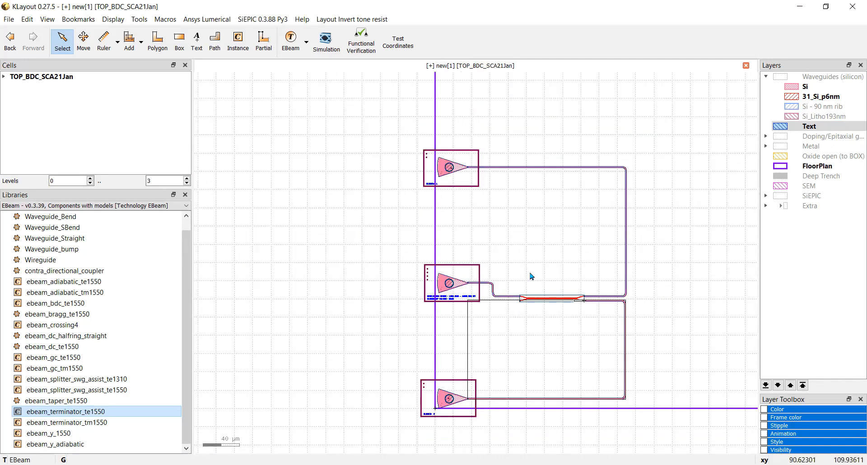
{"action": "left_click", "coordinate": [686, 278]}
{"action": "scroll", "coordinate": [576, 306], "scroll_direction": "up", "scroll_amount": 4}
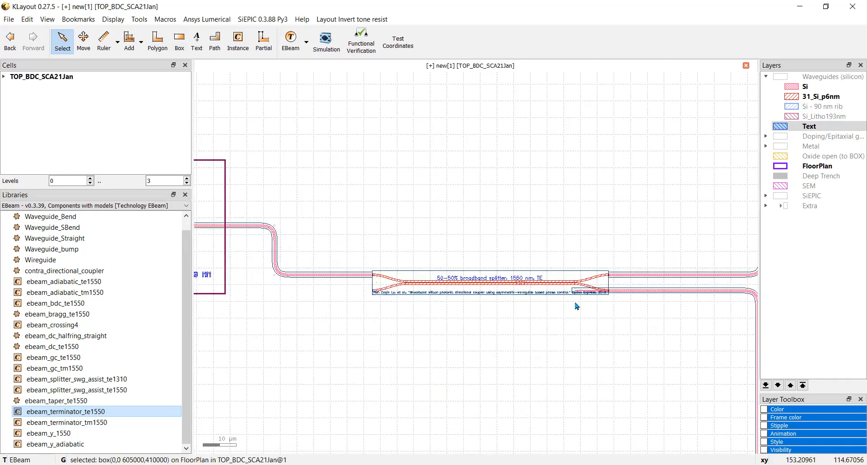
{"action": "scroll", "coordinate": [632, 280], "scroll_direction": "up", "scroll_amount": 6}
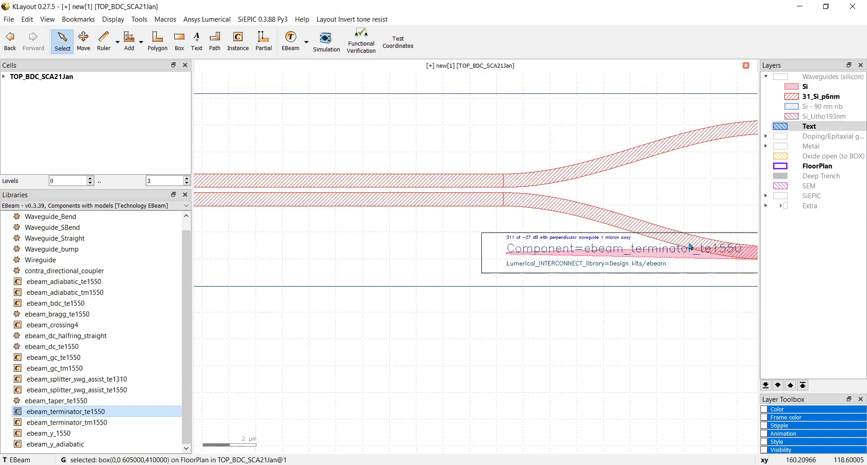
{"action": "scroll", "coordinate": [709, 257], "scroll_direction": "up", "scroll_amount": 1}
{"action": "scroll", "coordinate": [704, 260], "scroll_direction": "down", "scroll_amount": 2}
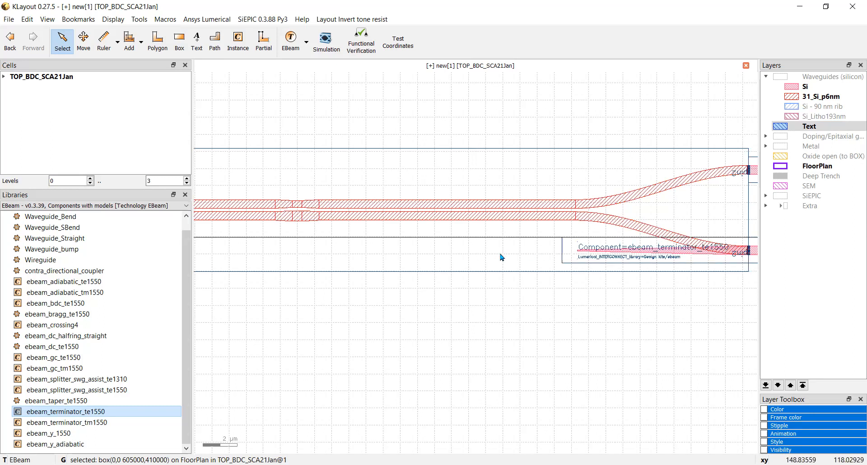
- Select the terminator overlapping the coupler's lower output port and move it 4.52 µm straight down
{"action": "left_click", "coordinate": [83, 40]}
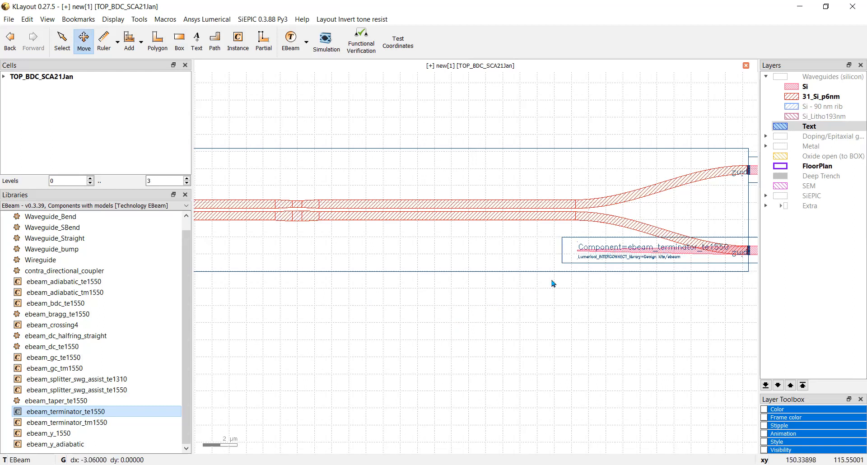
{"action": "scroll", "coordinate": [712, 264], "scroll_direction": "up", "scroll_amount": 4}
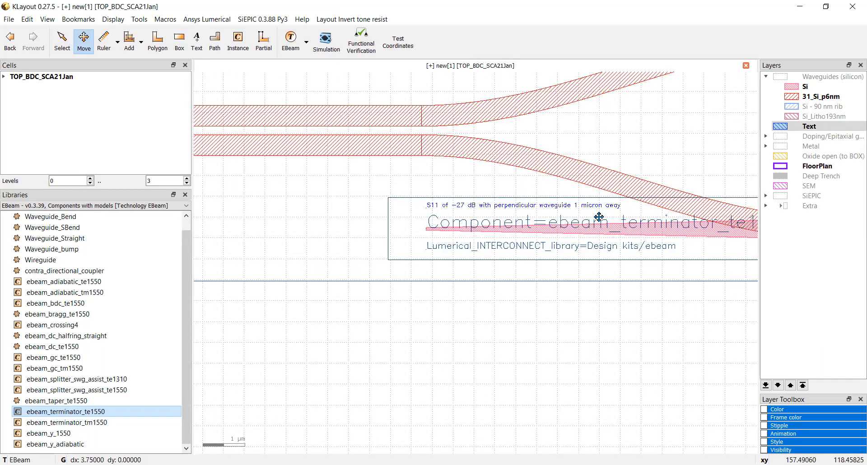
{"action": "scroll", "coordinate": [591, 271], "scroll_direction": "down", "scroll_amount": 4}
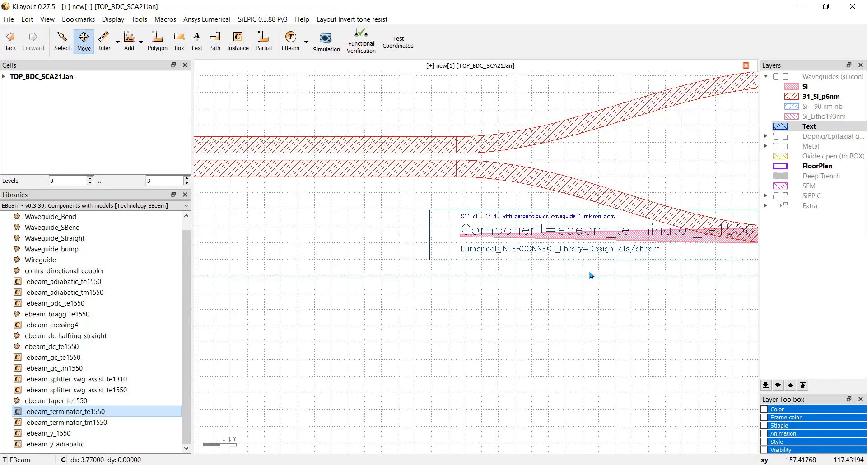
{"action": "scroll", "coordinate": [577, 278], "scroll_direction": "down", "scroll_amount": 1}
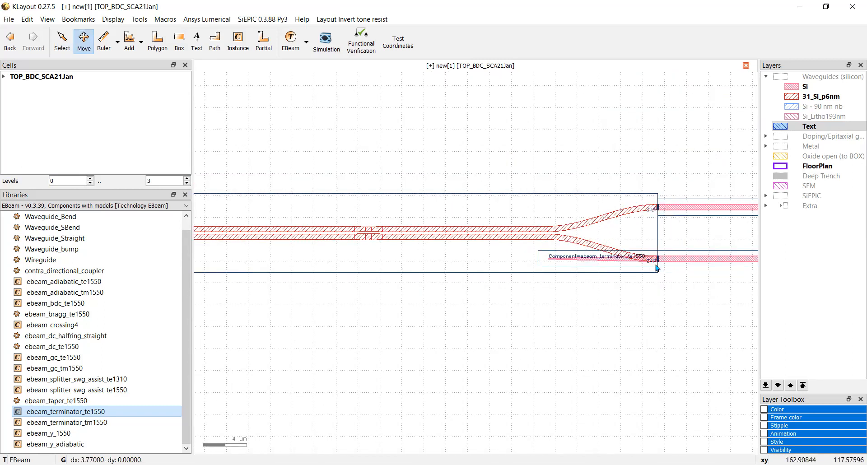
{"action": "scroll", "coordinate": [657, 269], "scroll_direction": "up", "scroll_amount": 6}
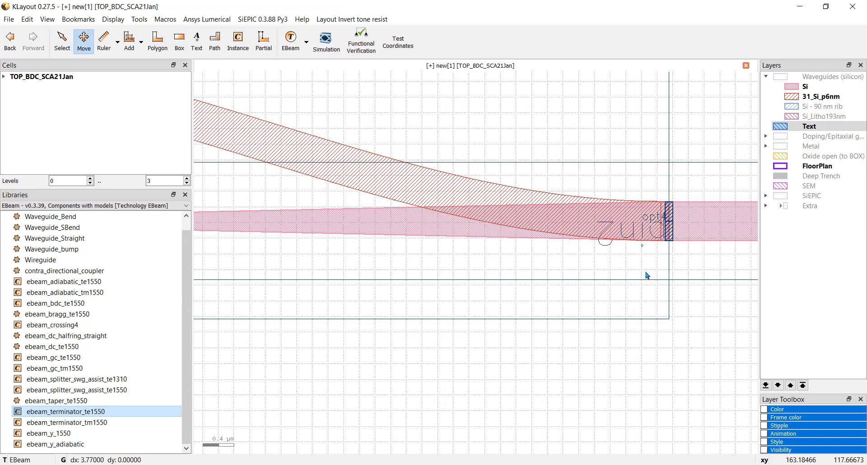
{"action": "scroll", "coordinate": [647, 274], "scroll_direction": "down", "scroll_amount": 3}
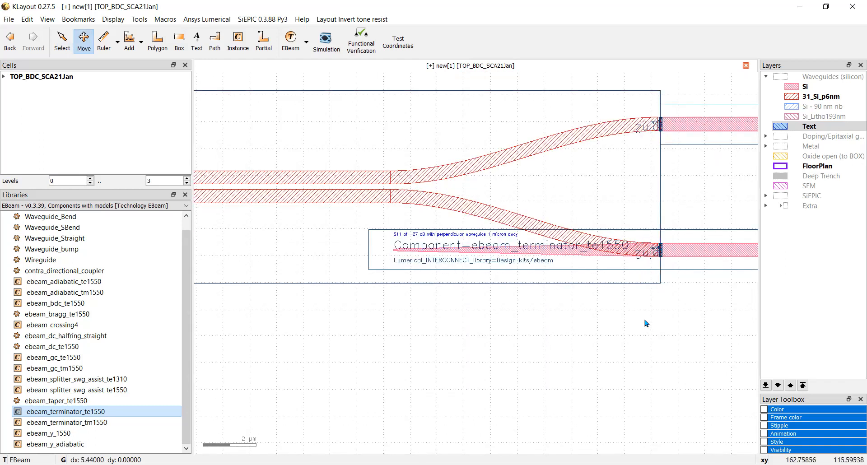
{"action": "left_click", "coordinate": [59, 40]}
{"action": "left_click", "coordinate": [469, 245]}
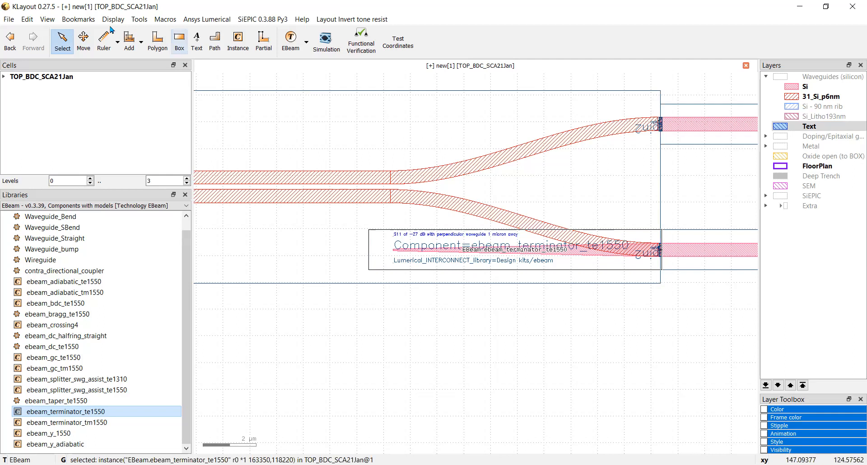
{"action": "left_click", "coordinate": [84, 40]}
{"action": "left_click_drag", "start_coordinate": [489, 242], "coordinate": [480, 359]}
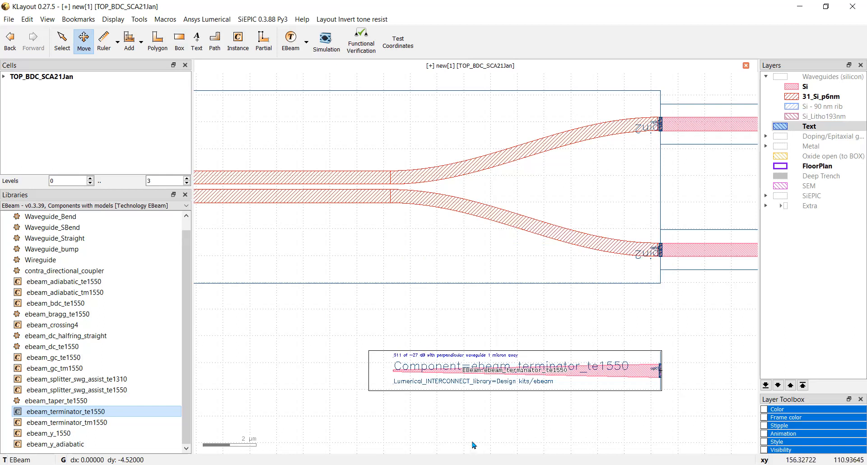
- Move the terminator 71.36 µm horizontally beneath the coupler, back towards its input end
{"action": "scroll", "coordinate": [466, 406], "scroll_direction": "down", "scroll_amount": 5}
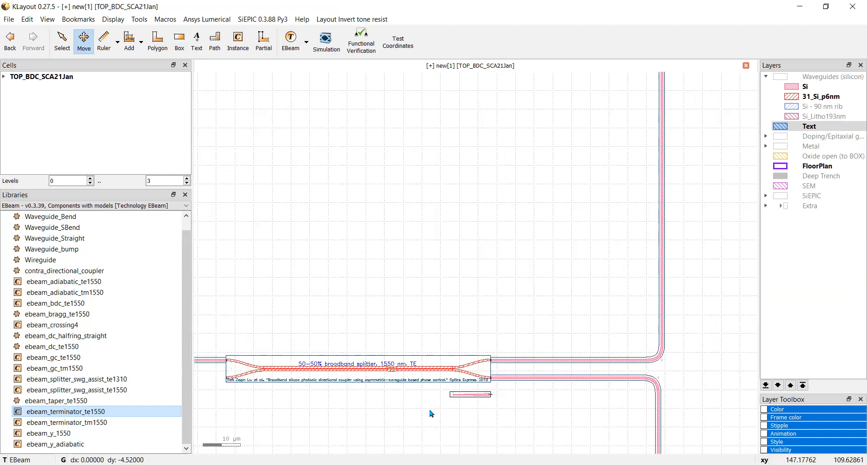
{"action": "left_click_drag", "start_coordinate": [465, 396], "coordinate": [197, 378]}
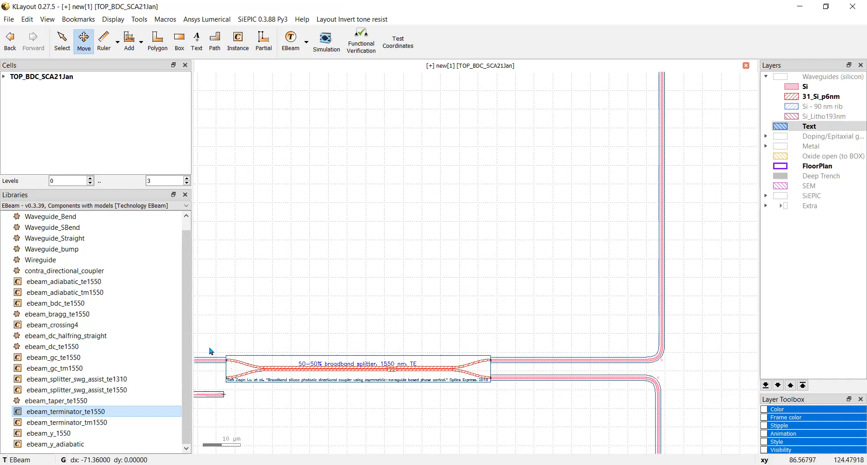
{"action": "scroll", "coordinate": [198, 399], "scroll_direction": "up", "scroll_amount": 2}
{"action": "scroll", "coordinate": [206, 391], "scroll_direction": "down", "scroll_amount": 1}
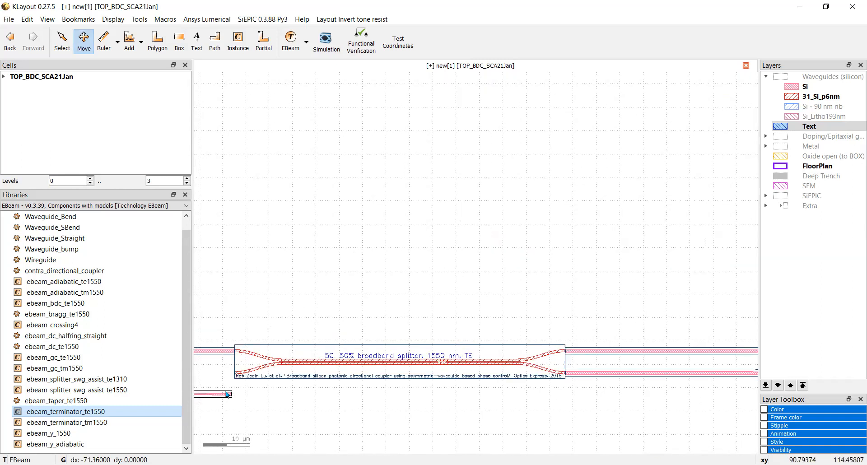
- Move the terminator up until it is roughly level with the coupler's lower input port opt2
{"action": "left_click_drag", "start_coordinate": [219, 397], "coordinate": [219, 377]}
{"action": "scroll", "coordinate": [225, 391], "scroll_direction": "up", "scroll_amount": 4}
{"action": "left_click_drag", "start_coordinate": [231, 320], "coordinate": [240, 296]}
{"action": "scroll", "coordinate": [237, 298], "scroll_direction": "up", "scroll_amount": 3}
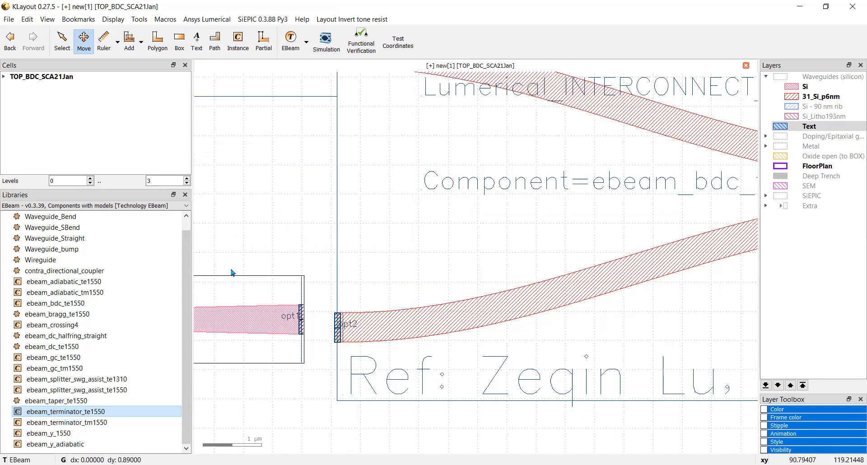
- Nudge the terminator until its opt1 pin nearly touches the coupler's opt2 pin, at about x 92.48, y 118.23 µm
{"action": "scroll", "coordinate": [247, 310], "scroll_direction": "up", "scroll_amount": 2}
{"action": "scroll", "coordinate": [293, 286], "scroll_direction": "up", "scroll_amount": 2}
{"action": "left_click_drag", "start_coordinate": [298, 276], "coordinate": [396, 312]}
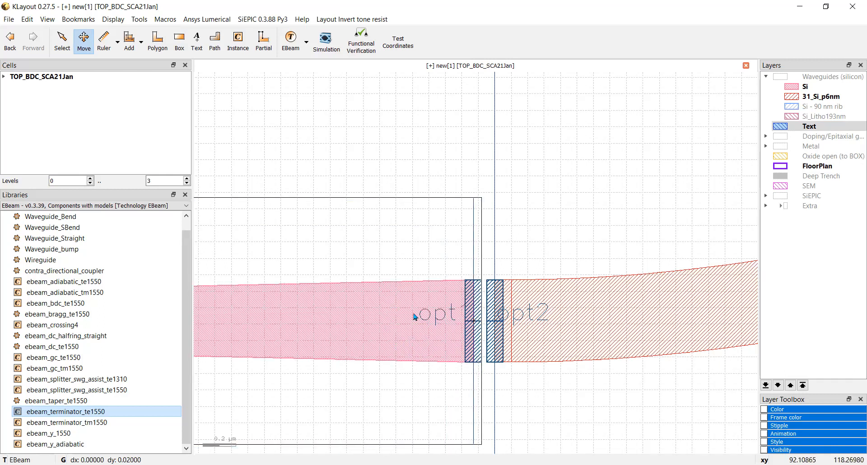
{"action": "mouse_move", "coordinate": [450, 311]}
{"action": "left_mouse_down"}
{"action": "mouse_move", "coordinate": [437, 303]}
{"action": "mouse_move", "coordinate": [451, 305]}
{"action": "left_mouse_up"}
- Try to snap the terminator's opt1 pin to the coupler's opt2 pin
{"action": "key", "text": "F2"}
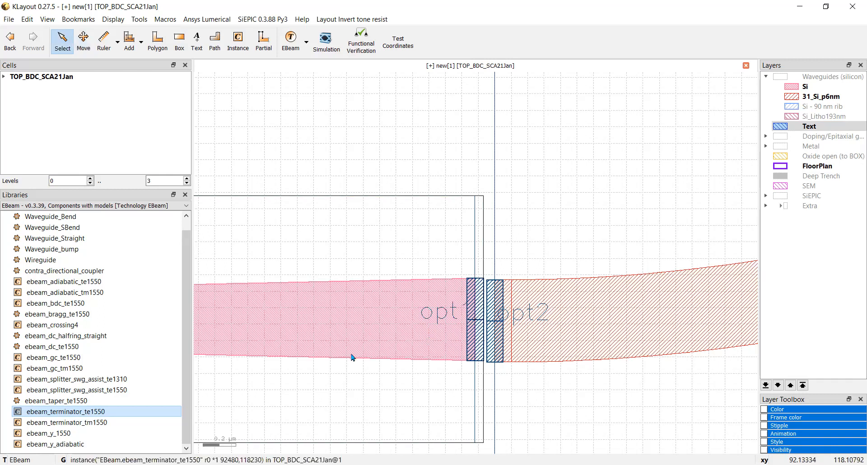
{"action": "left_click", "coordinate": [344, 316]}
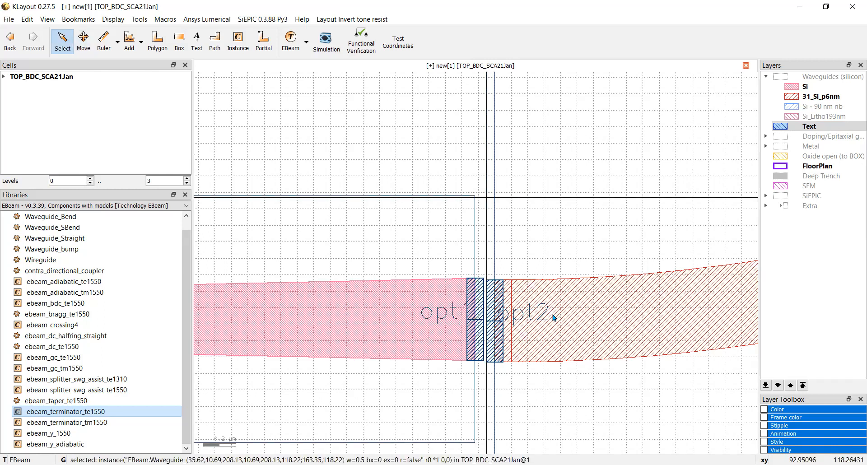
{"action": "key", "text": "shift+o"}
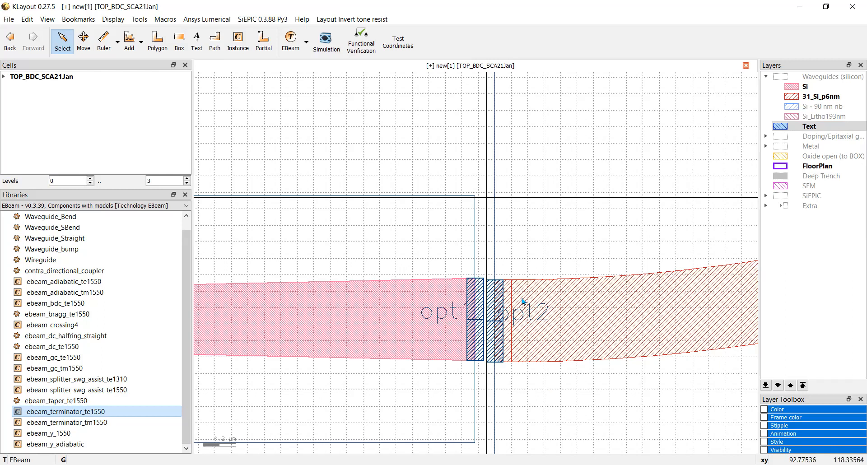
{"action": "left_click", "coordinate": [577, 389]}
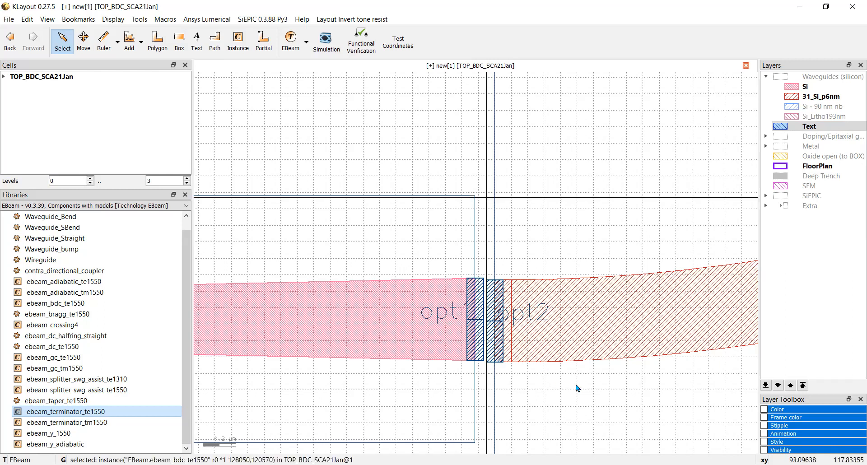
- Select the terminator and snap its opt1 pin onto the coupler's opt2 pin with the SiEPIC component snap
{"action": "scroll", "coordinate": [496, 316], "scroll_direction": "up", "scroll_amount": 2}
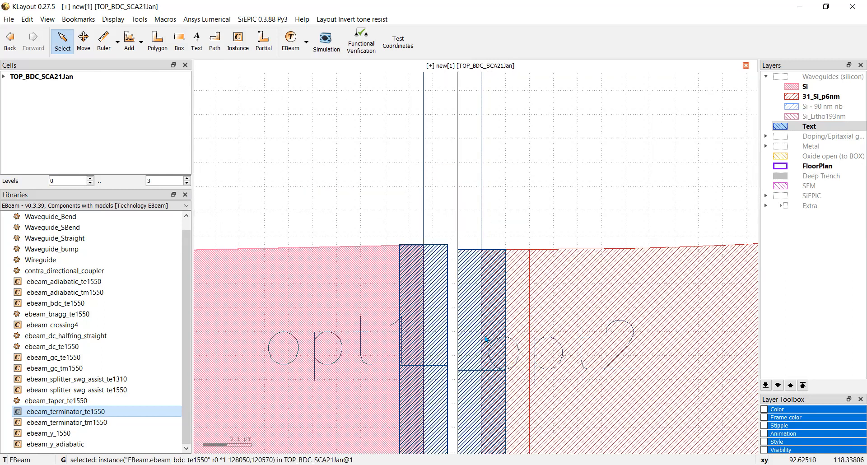
{"action": "scroll", "coordinate": [485, 338], "scroll_direction": "down", "scroll_amount": 2}
{"action": "scroll", "coordinate": [517, 365], "scroll_direction": "down", "scroll_amount": 3}
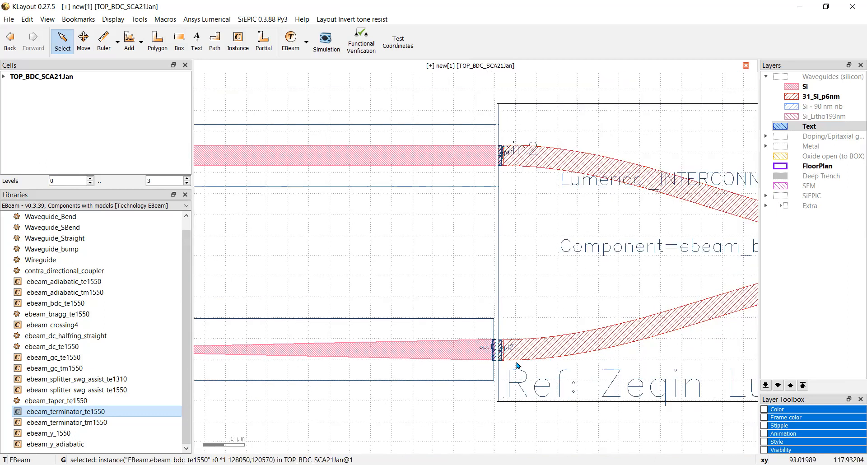
{"action": "scroll", "coordinate": [502, 361], "scroll_direction": "down", "scroll_amount": 2}
{"action": "scroll", "coordinate": [506, 374], "scroll_direction": "up", "scroll_amount": 2}
{"action": "scroll", "coordinate": [503, 338], "scroll_direction": "up", "scroll_amount": 2}
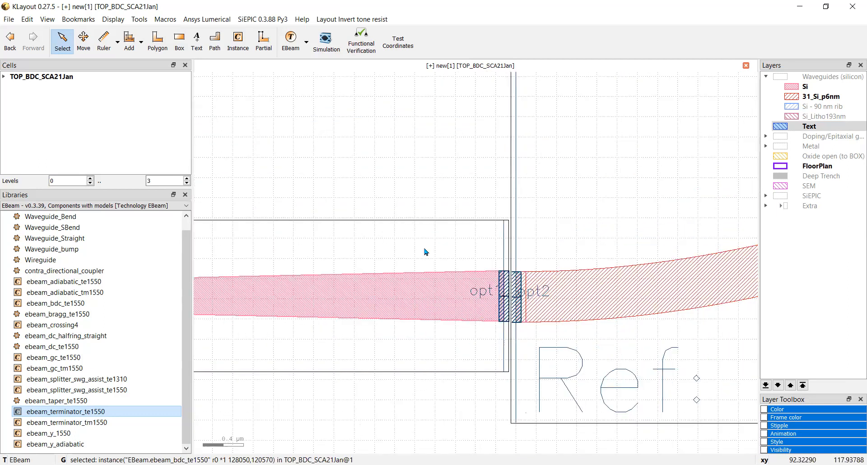
{"action": "scroll", "coordinate": [468, 275], "scroll_direction": "up", "scroll_amount": 1}
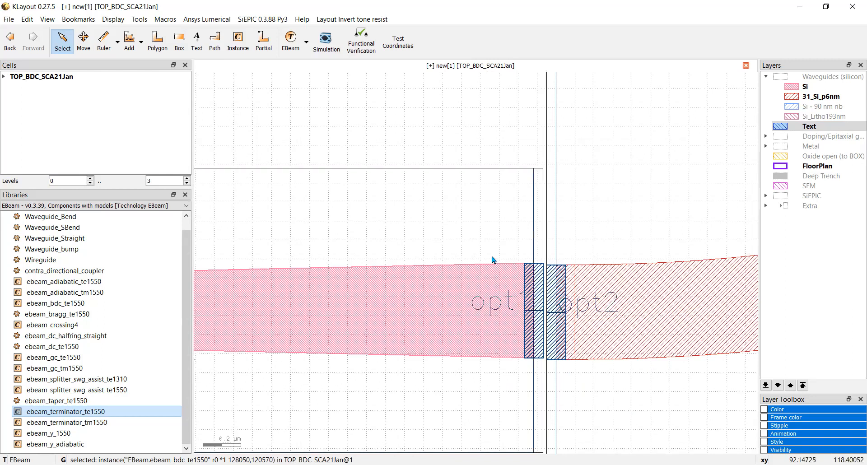
{"action": "left_click", "coordinate": [507, 240]}
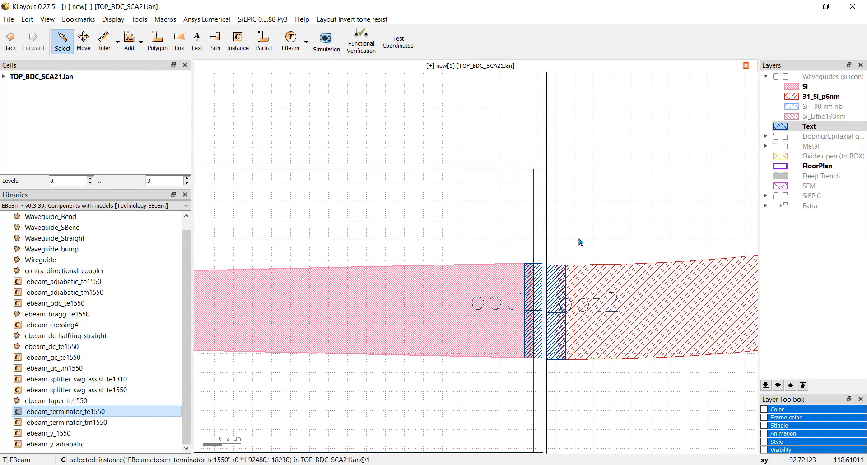
{"action": "key", "text": "shift+o"}
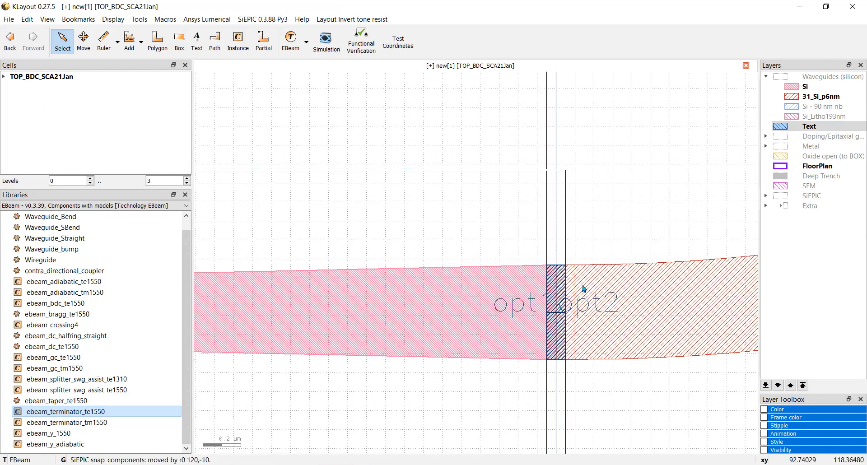
{"action": "scroll", "coordinate": [586, 340], "scroll_direction": "down", "scroll_amount": 1}
{"action": "scroll", "coordinate": [589, 341], "scroll_direction": "down", "scroll_amount": 4}
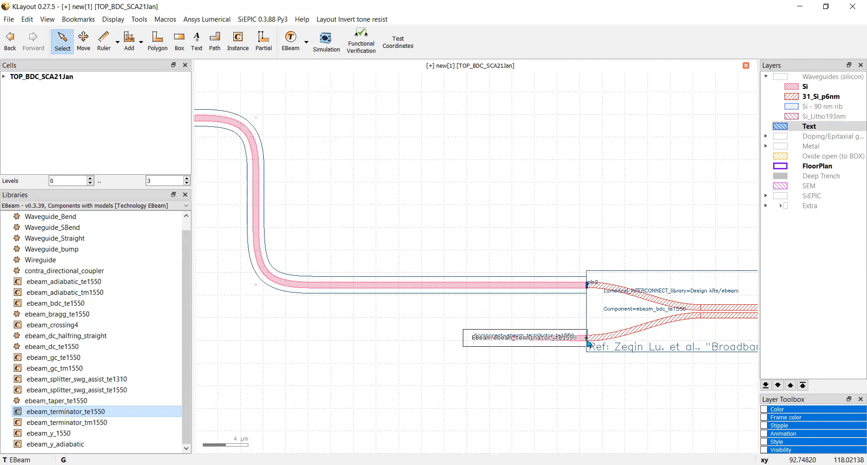
- Run the functional layout verification, dismiss its results, and examine the Opt in label at the tunable laser's grating coupler tip
{"action": "key", "text": "F2"}
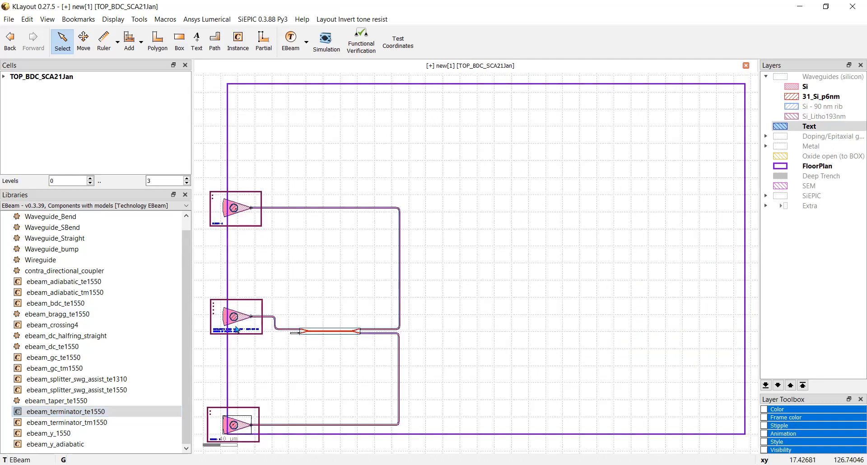
{"action": "scroll", "coordinate": [251, 343], "scroll_direction": "up", "scroll_amount": 3}
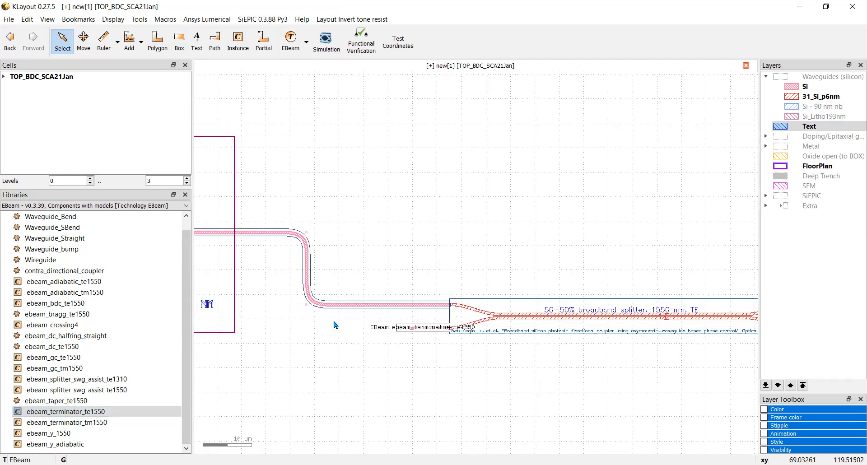
{"action": "scroll", "coordinate": [334, 325], "scroll_direction": "down", "scroll_amount": 5}
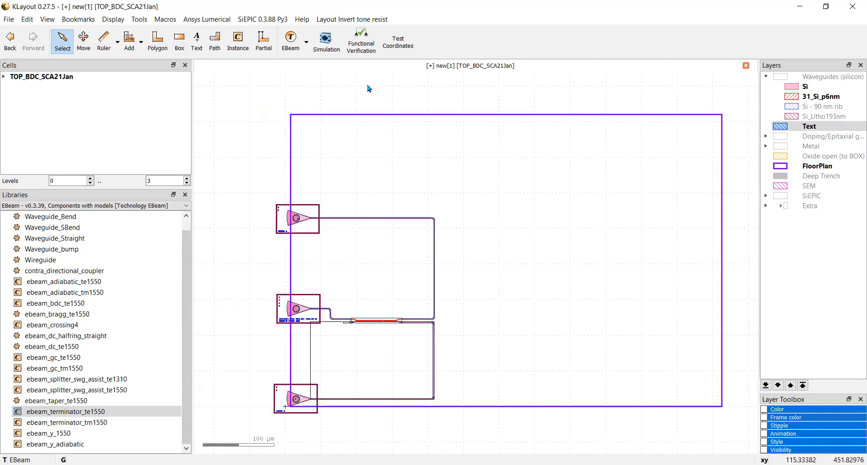
{"action": "left_click", "coordinate": [359, 39]}
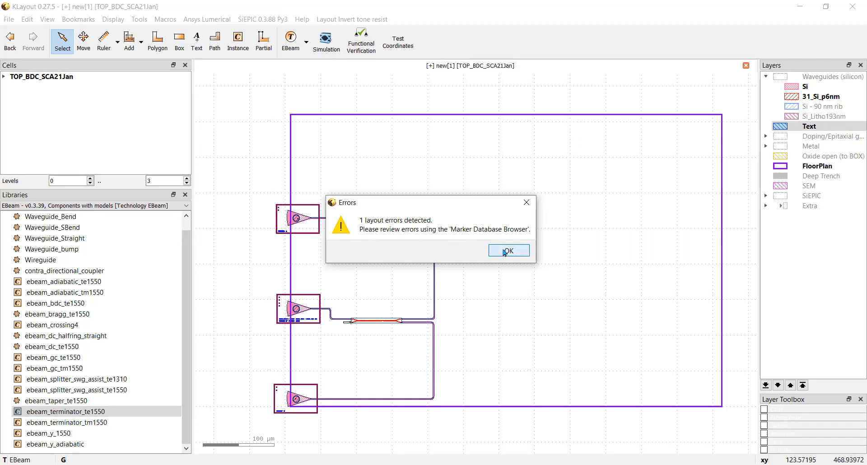
{"action": "key", "text": "Return"}
{"action": "scroll", "coordinate": [370, 270], "scroll_direction": "up", "scroll_amount": 3}
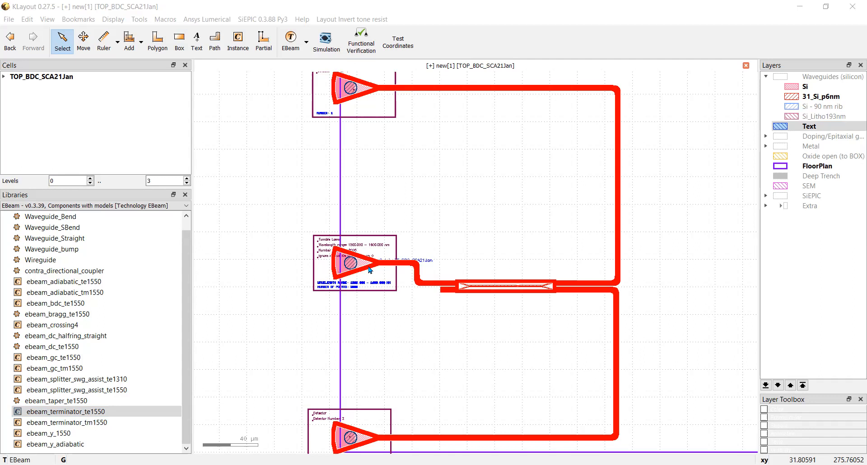
{"action": "left_click", "coordinate": [470, 366]}
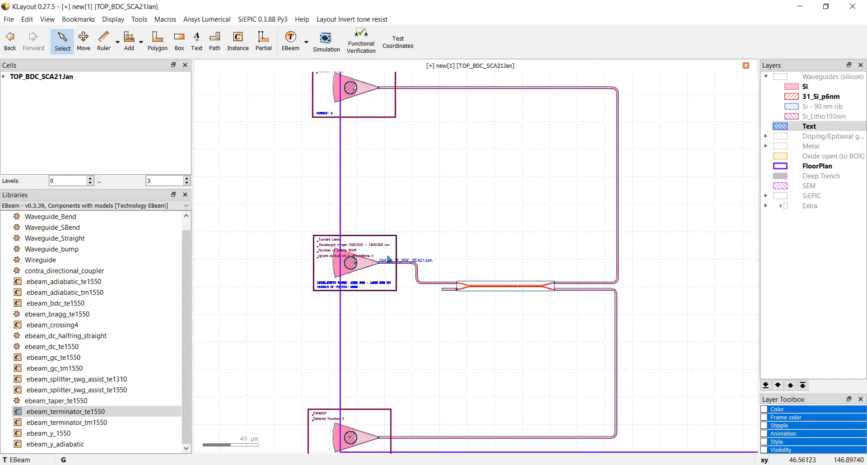
{"action": "scroll", "coordinate": [382, 258], "scroll_direction": "up", "scroll_amount": 6}
{"action": "scroll", "coordinate": [374, 276], "scroll_direction": "up", "scroll_amount": 5}
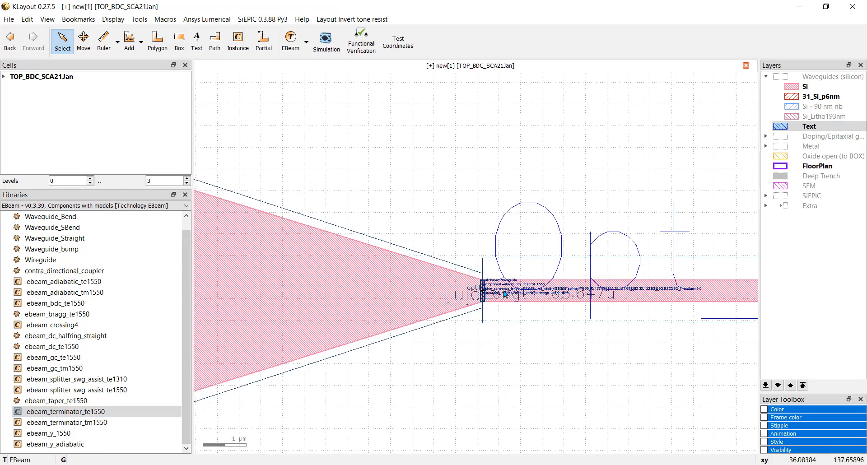
{"action": "scroll", "coordinate": [503, 293], "scroll_direction": "up", "scroll_amount": 2}
{"action": "scroll", "coordinate": [529, 263], "scroll_direction": "down", "scroll_amount": 4}
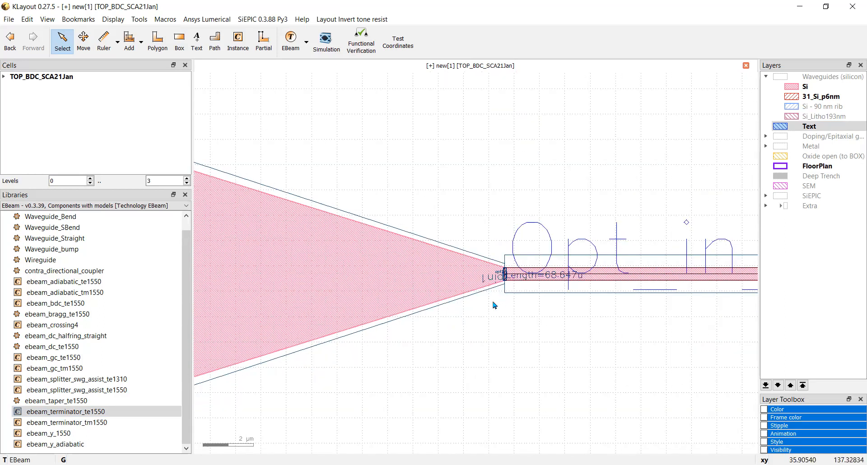
{"action": "scroll", "coordinate": [447, 327], "scroll_direction": "down", "scroll_amount": 3}
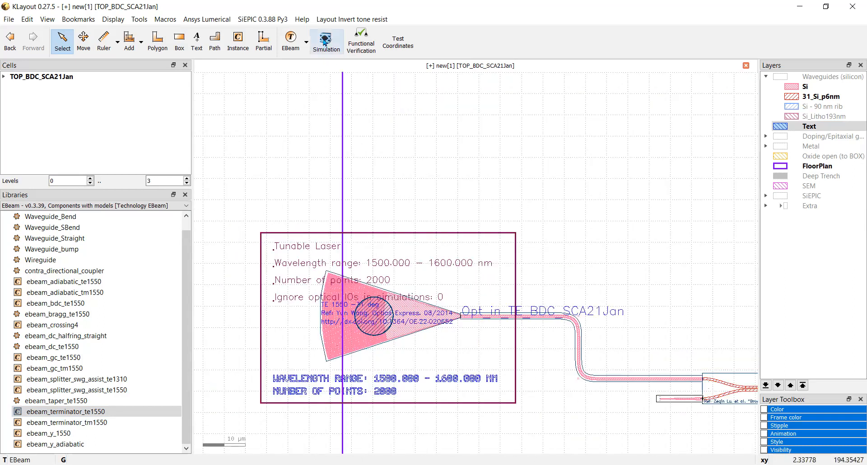
- Try to launch the simulation of the unsaved layout
{"action": "left_click", "coordinate": [325, 42]}
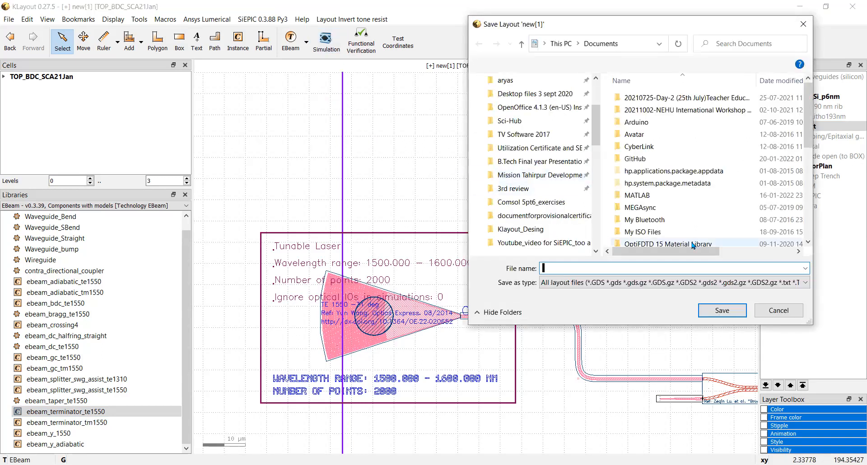
{"action": "left_click", "coordinate": [775, 312]}
- Run the setup of the Lumerical INTERCONNECT Compact Model Library and dismiss its dialog
{"action": "left_click", "coordinate": [263, 19]}
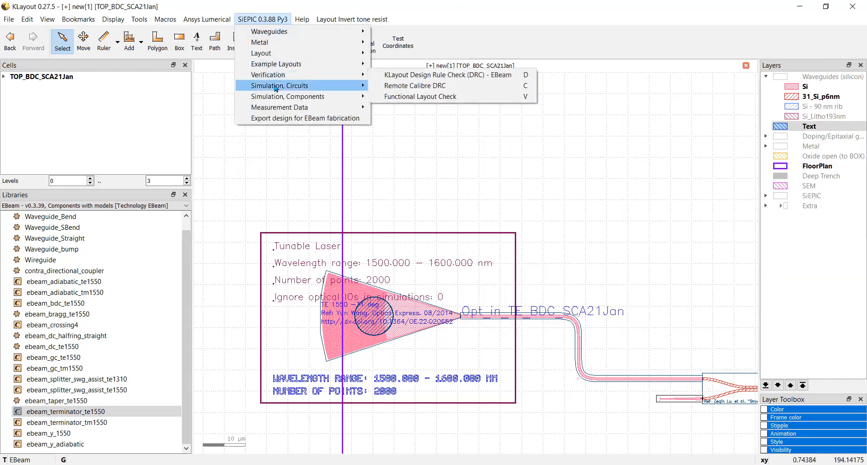
{"action": "mouse_move", "coordinate": [276, 88]}
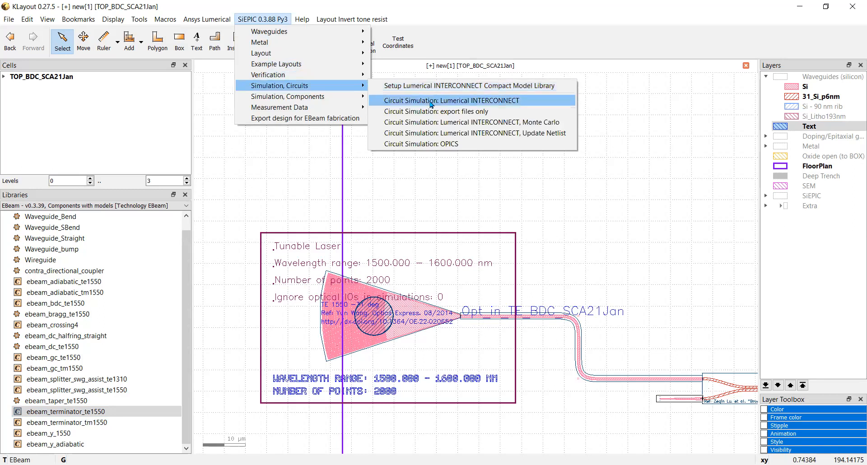
{"action": "left_click", "coordinate": [428, 89]}
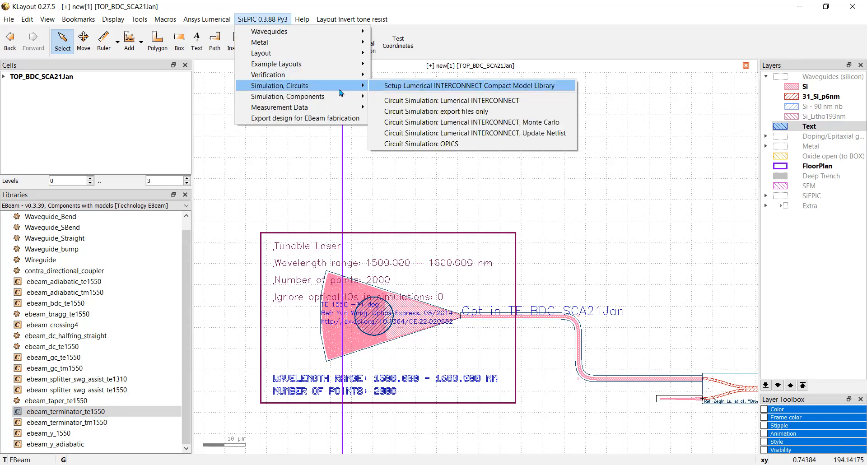
{"action": "left_click", "coordinate": [518, 280]}
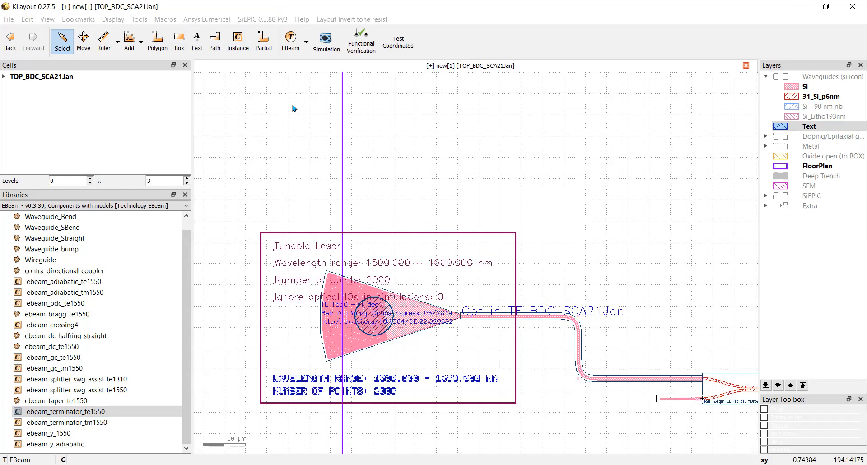
{"action": "left_click", "coordinate": [501, 259]}
- Try to run the Lumerical INTERCONNECT circuit simulation without saving the layout
{"action": "left_click", "coordinate": [261, 19]}
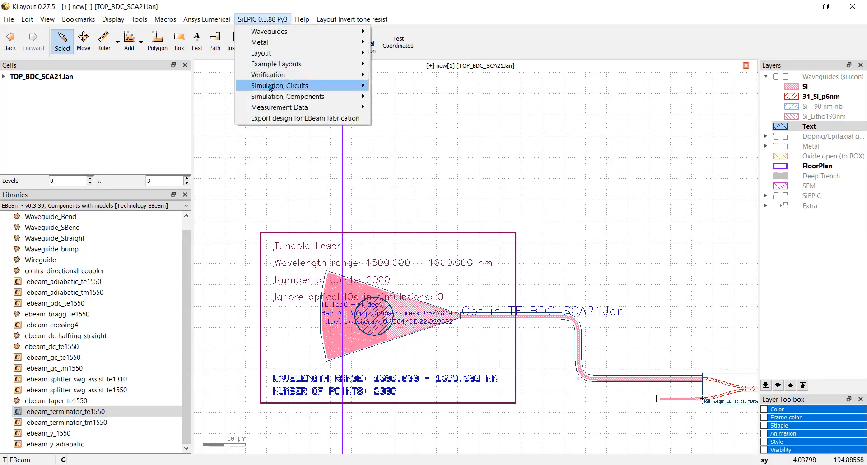
{"action": "mouse_move", "coordinate": [271, 86]}
{"action": "left_click", "coordinate": [410, 101]}
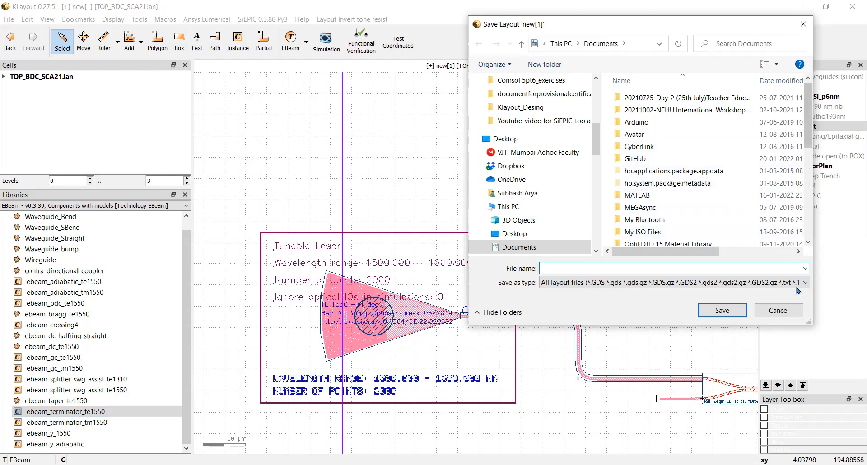
{"action": "left_click", "coordinate": [774, 312]}
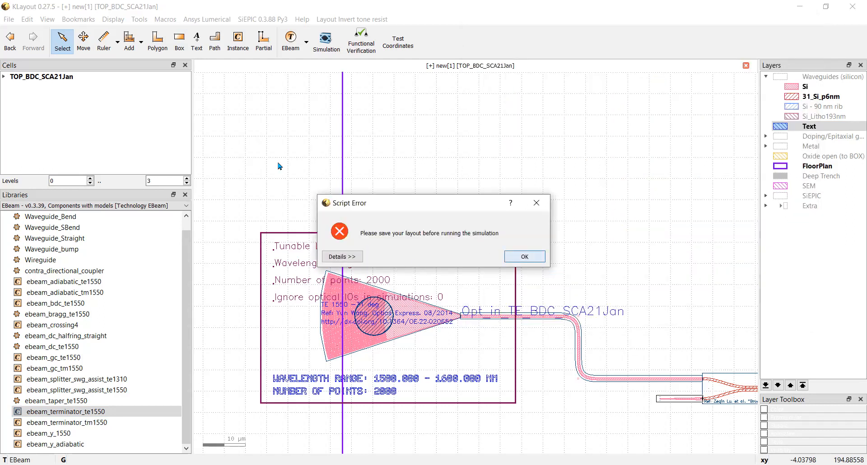
{"action": "key", "text": "Return"}
- Save the layout as BDC_SCA_21Jan22 in the Klayout_Desing folder
{"action": "left_click", "coordinate": [9, 19]}
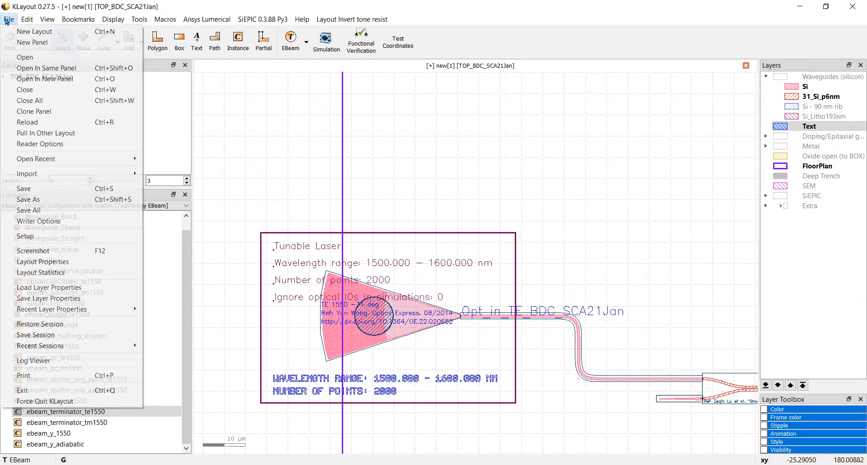
{"action": "left_click", "coordinate": [24, 192]}
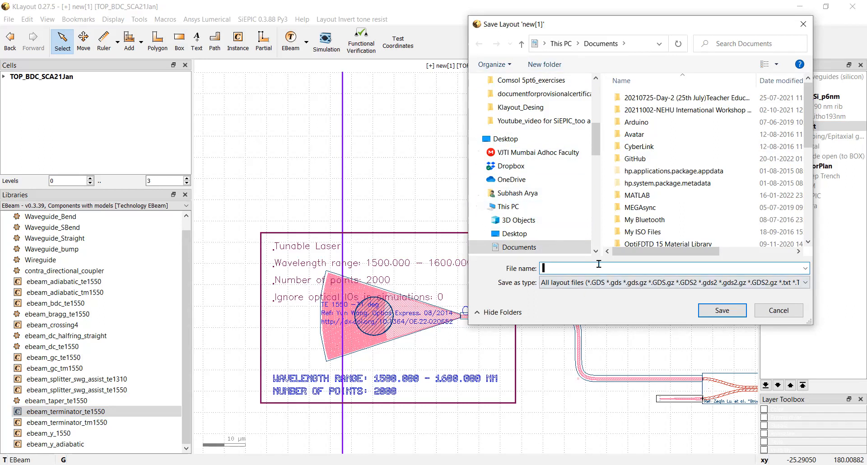
{"action": "type", "text": "BDC_SCA_21Jan22"}
{"action": "left_click", "coordinate": [531, 108]}
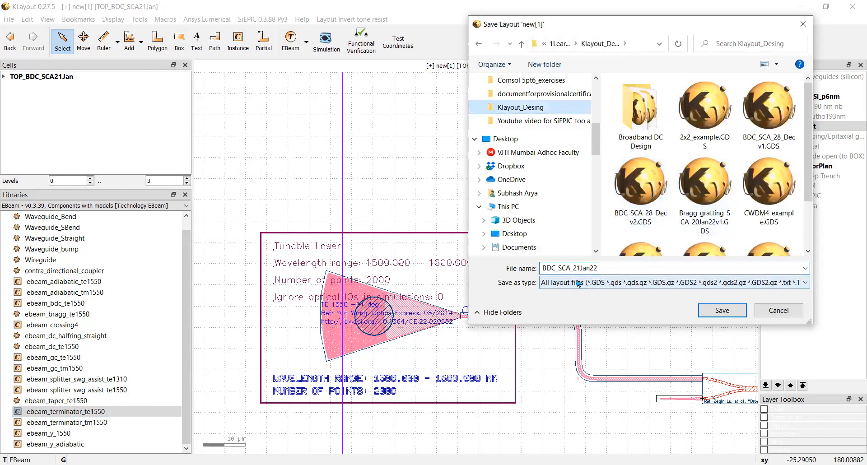
{"action": "left_click", "coordinate": [722, 311]}
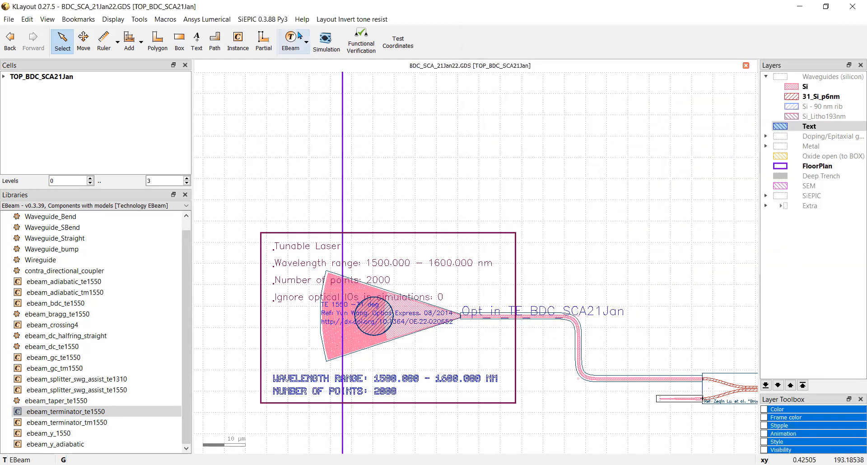
- Run the Lumerical INTERCONNECT circuit simulation on the saved layout
{"action": "left_click", "coordinate": [270, 20]}
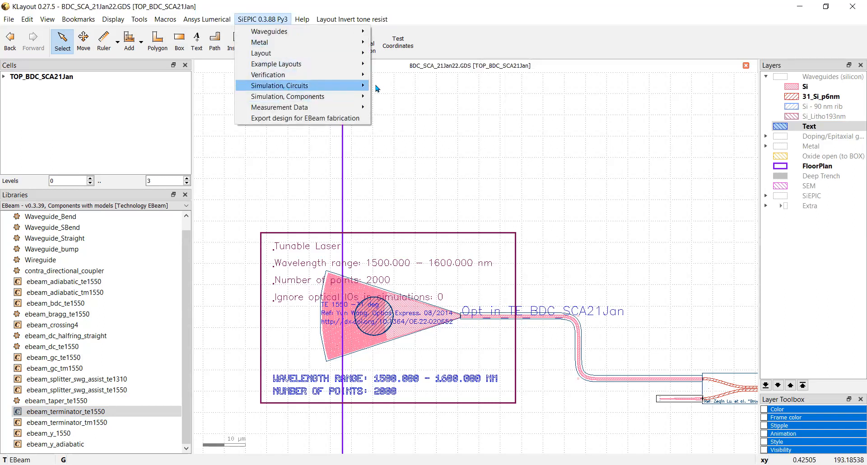
{"action": "mouse_move", "coordinate": [378, 89]}
{"action": "left_click", "coordinate": [404, 102]}
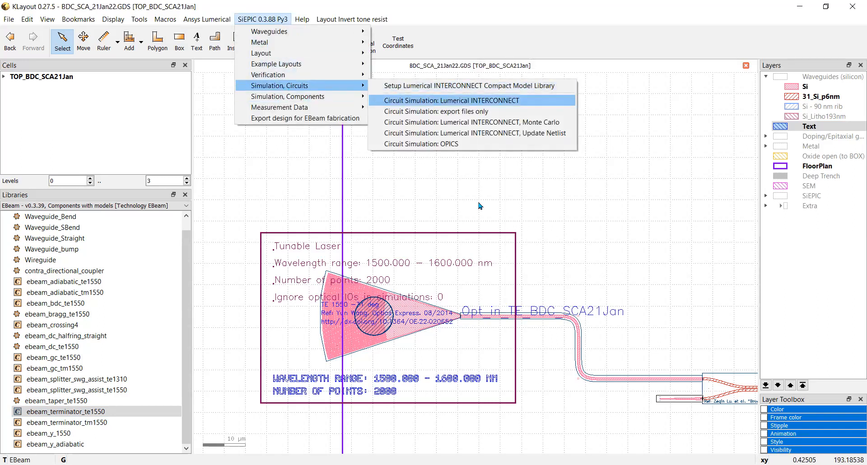
{"action": "left_click", "coordinate": [508, 257]}
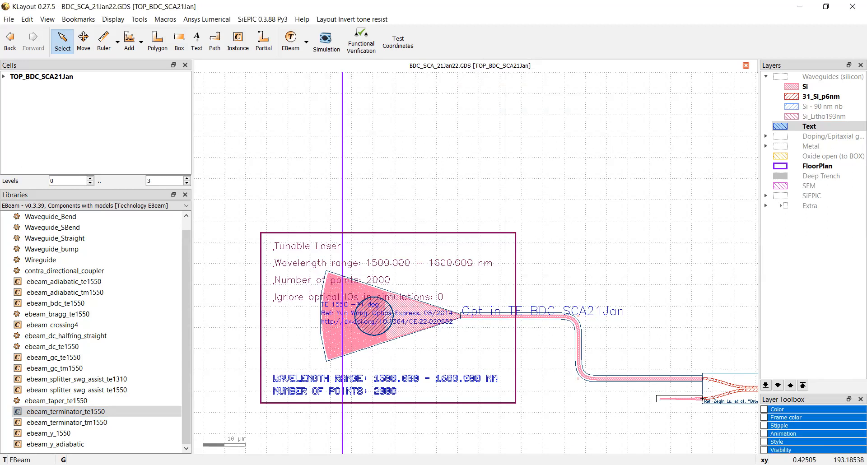